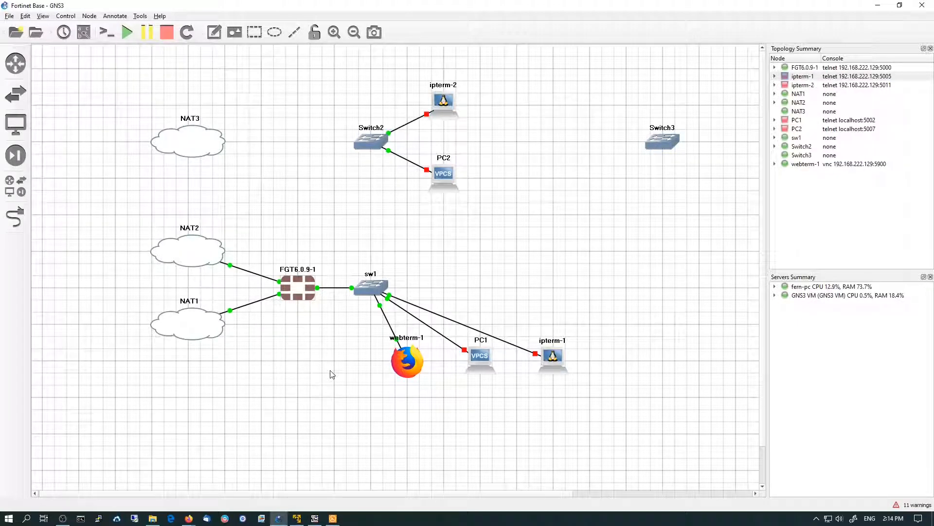
# Open the FortiGate FGT6.0.9-1 console and log in as admin, entering the account password
pyautogui.moveTo(336, 519)
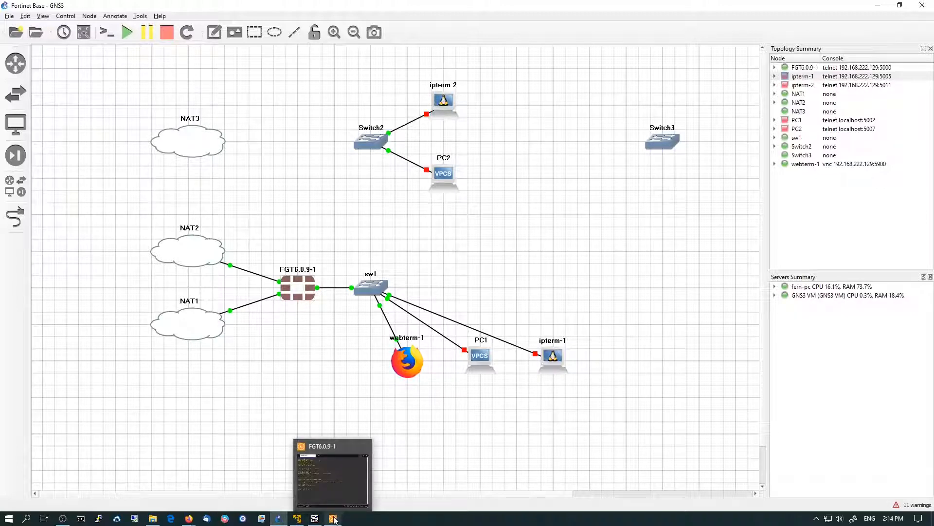
pyautogui.click(334, 519)
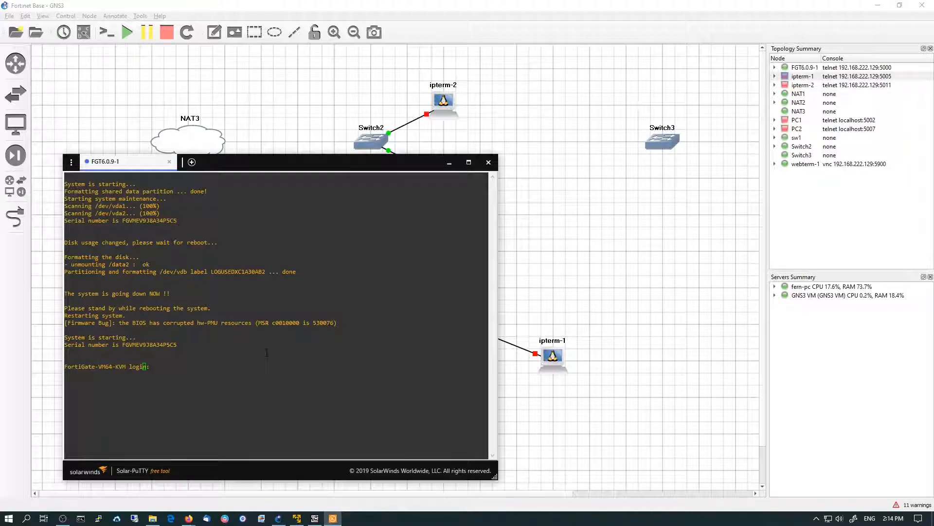
pyautogui.press('Return')
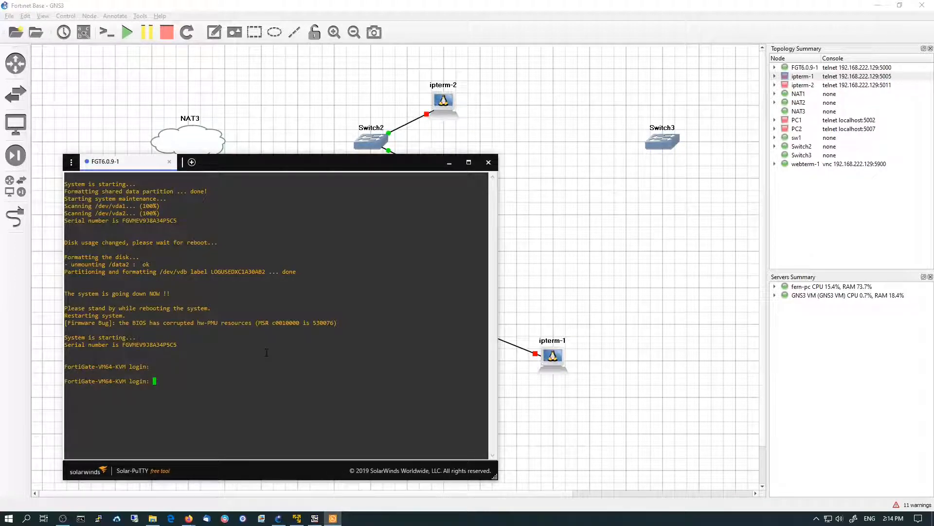
pyautogui.write('admin')
pyautogui.press('Return')
pyautogui.press('Return')
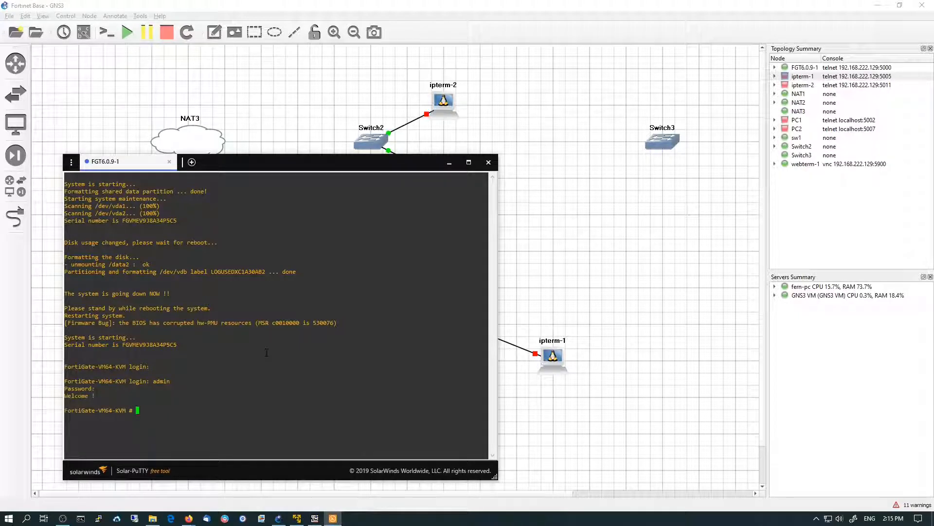
# Enter the system interface configuration, edit port10 and show its current settings
pyautogui.write('conf ss')
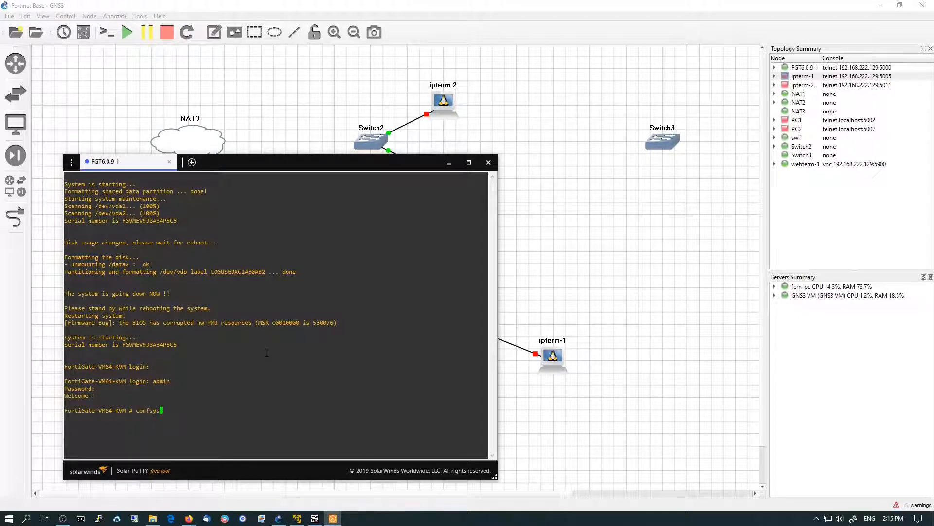
pyautogui.write('s int')
pyautogui.press('Return')
pyautogui.write('e')
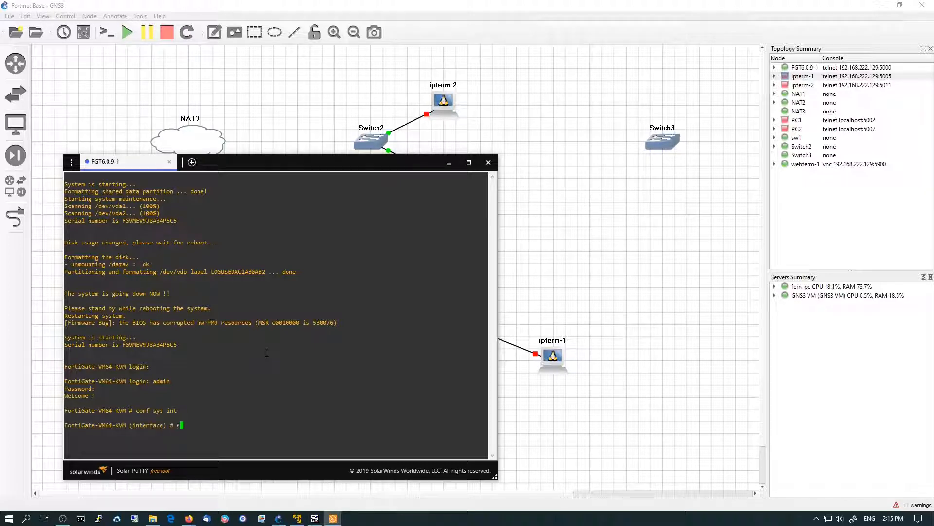
pyautogui.write('dit port10')
pyautogui.press('Return')
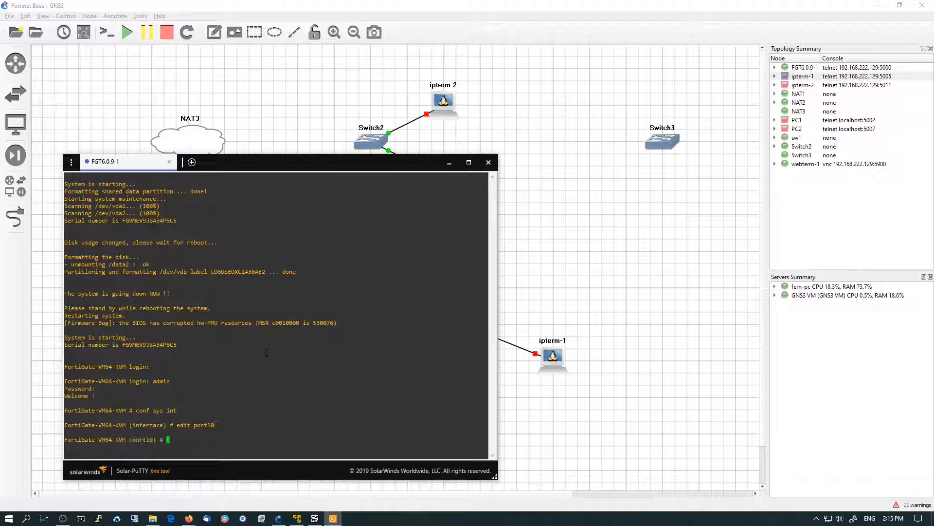
pyautogui.write('sh')
pyautogui.press('Return')
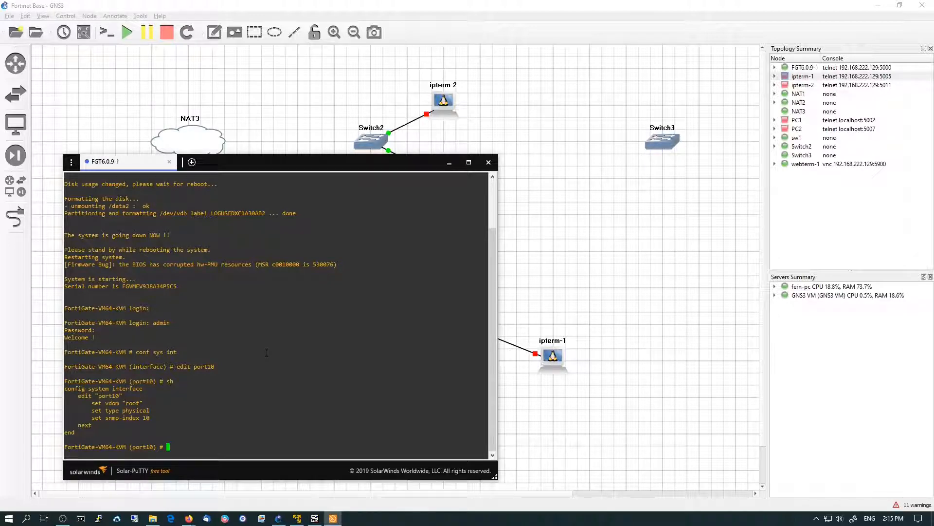
# Set port10's IP address to 10.10.10.1/24
pyautogui.write('set ip 10.10.10.1/24')
pyautogui.press('Return')
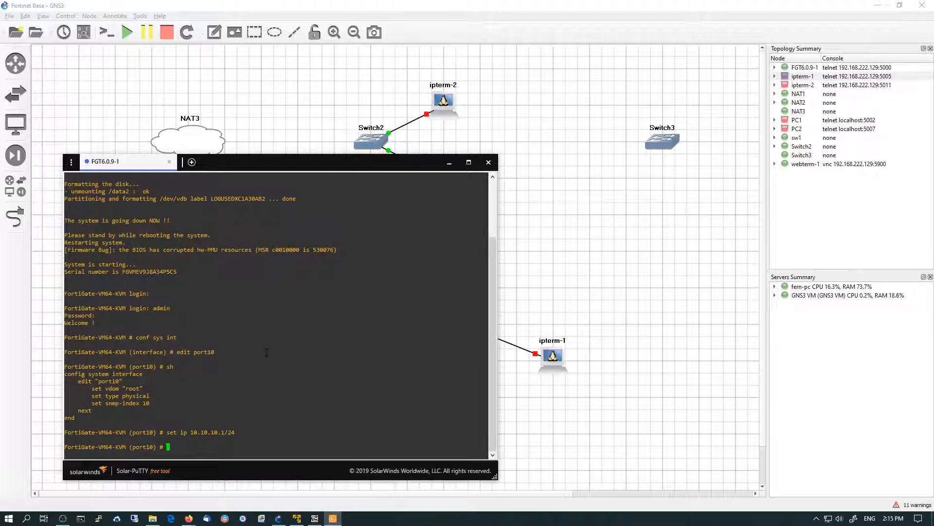
# Allow https, http, ssh, ping and fgfm administrative access on port10
pyautogui.write('set allowaccess')
pyautogui.write('https http ssh ping fgfm')
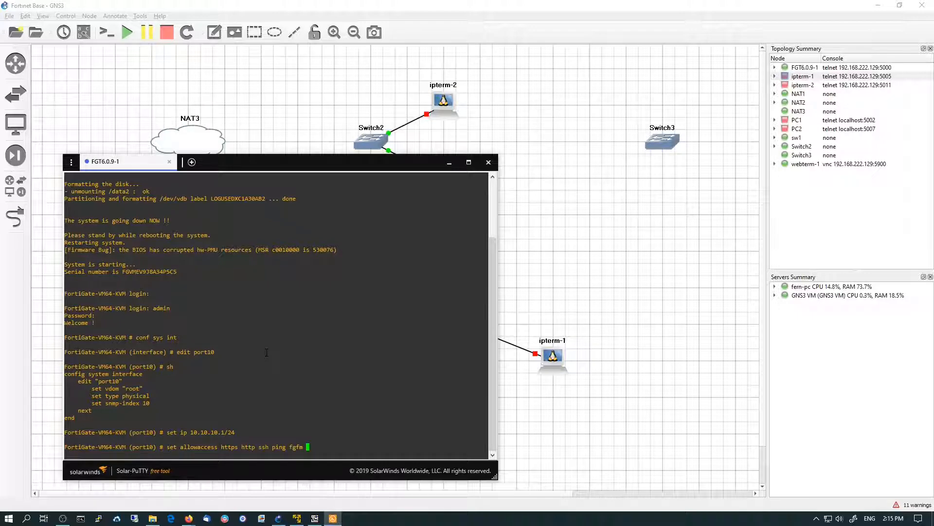
pyautogui.press('Return')
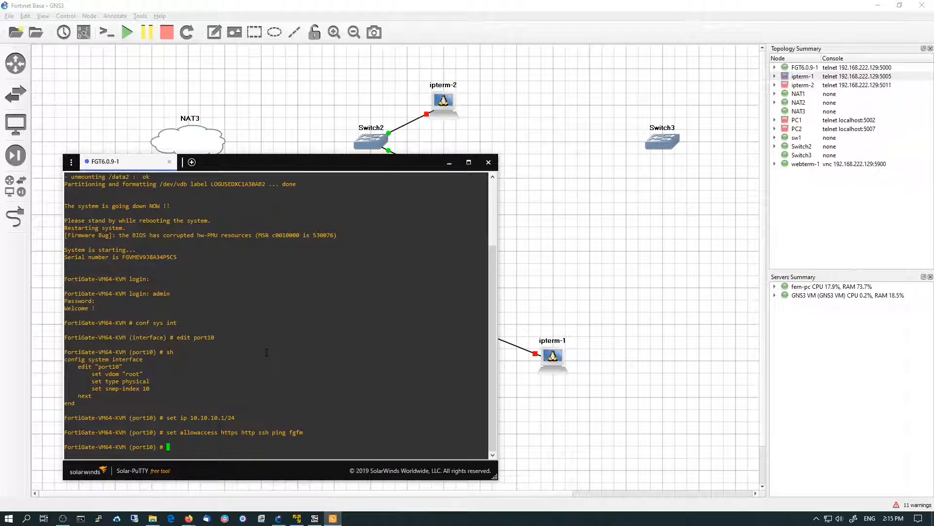
# Show port10's configuration and end the interface configuration
pyautogui.write('sh')
pyautogui.press('Return')
pyautogui.write('end')
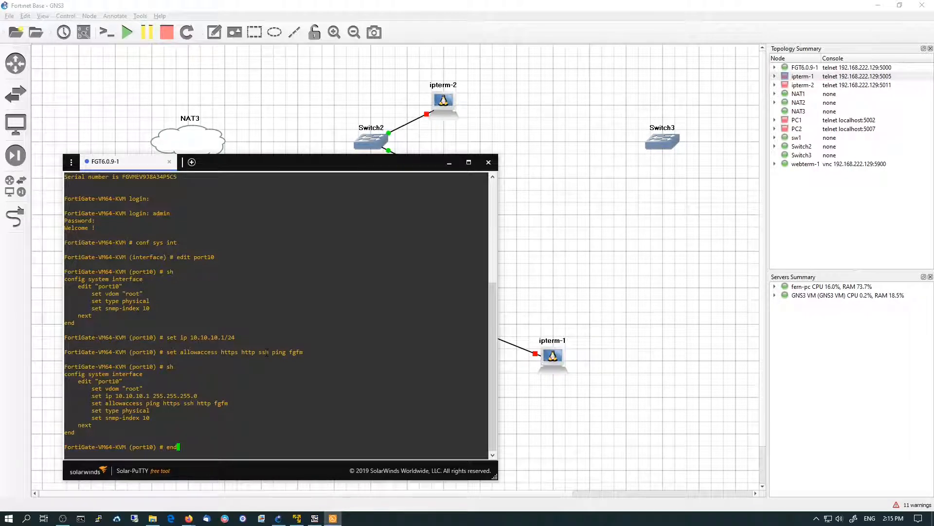
pyautogui.press('Return')
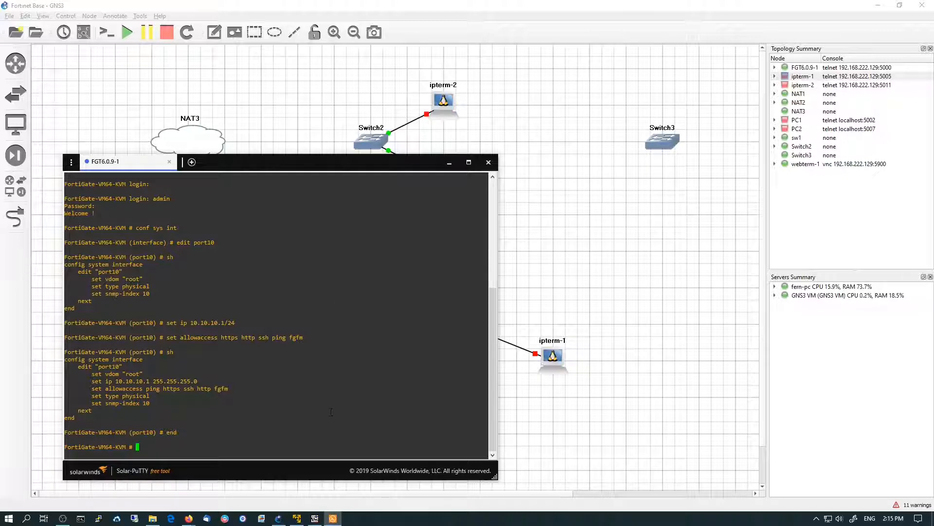
# Switch to the VNC viewer's Firefox and load 10.10.10.1
pyautogui.click(316, 519)
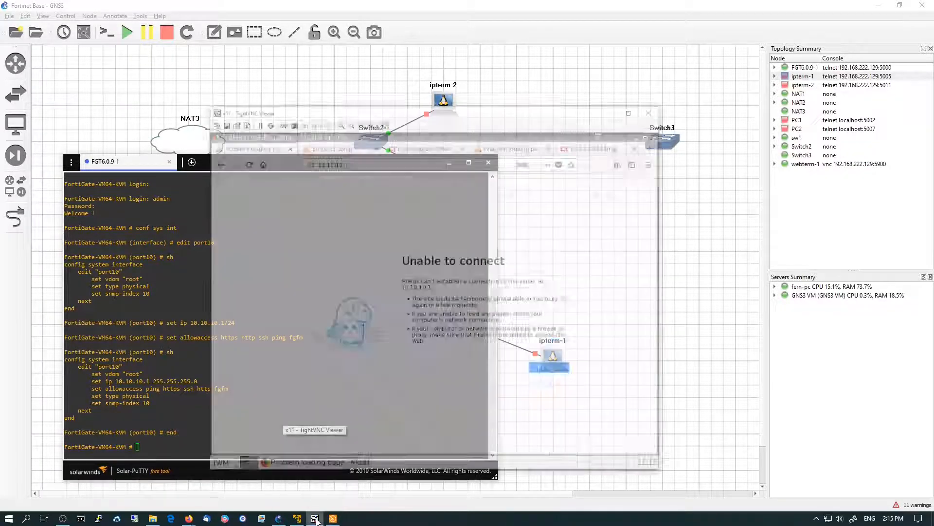
pyautogui.click(372, 119)
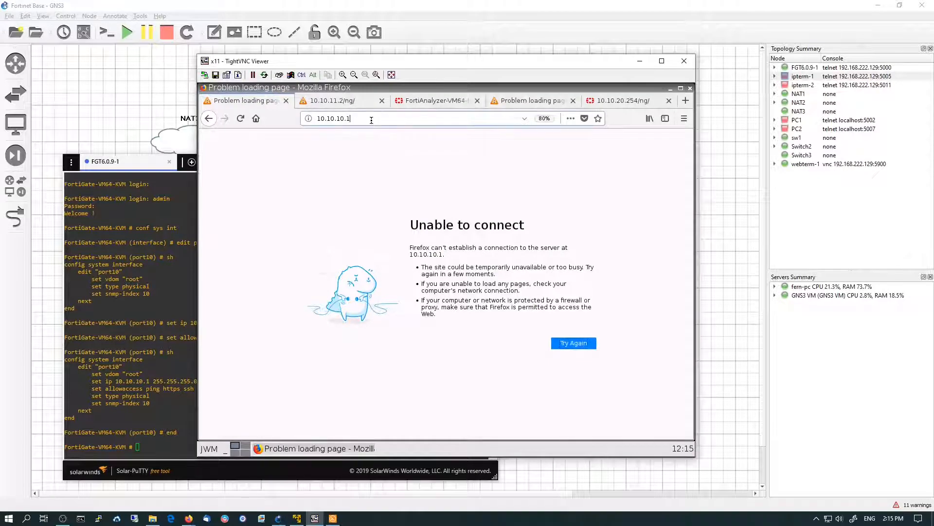
pyautogui.press('Return')
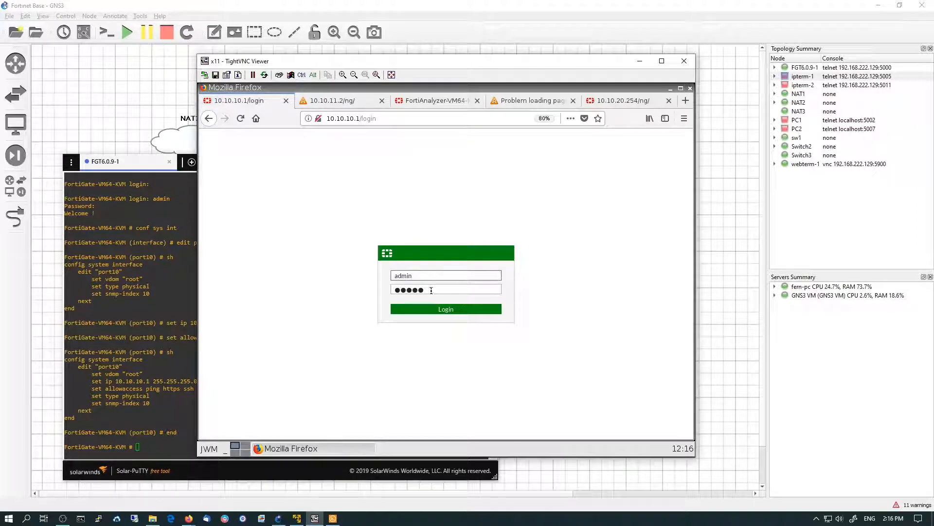
# Clear the password field and log in to the FortiGate web interface as admin with the account password
pyautogui.moveTo(431, 289); pyautogui.dragTo(356, 289)
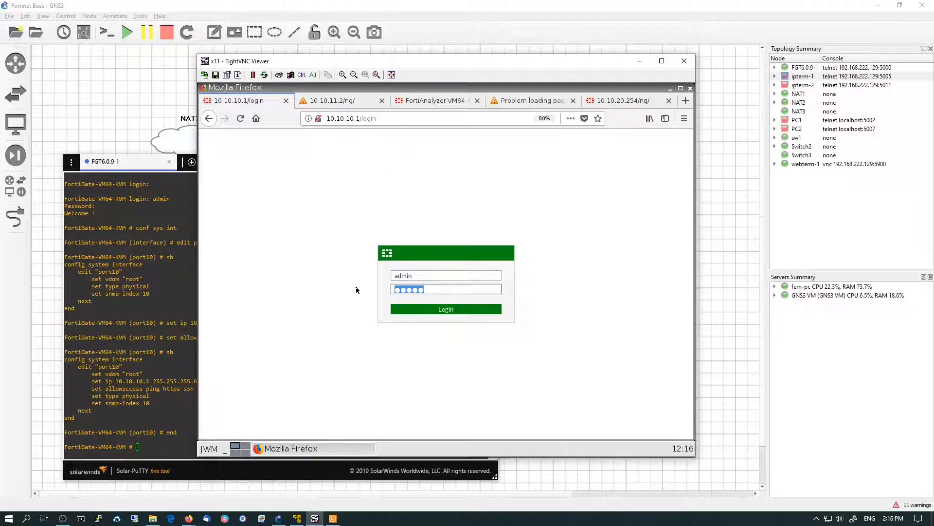
pyautogui.press('BackSpace')
pyautogui.press('Return')
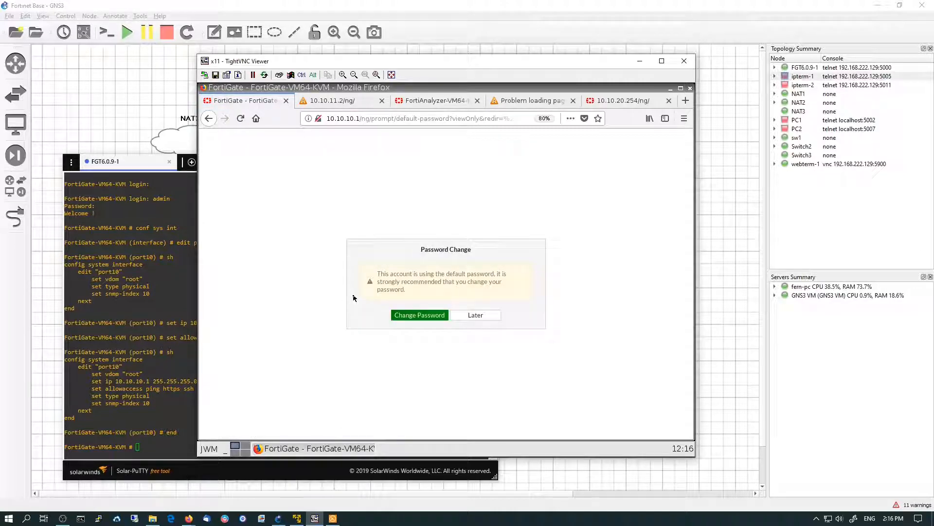
# Change the default admin password, entering and confirming the new password
pyautogui.click(421, 315)
pyautogui.click(417, 287)
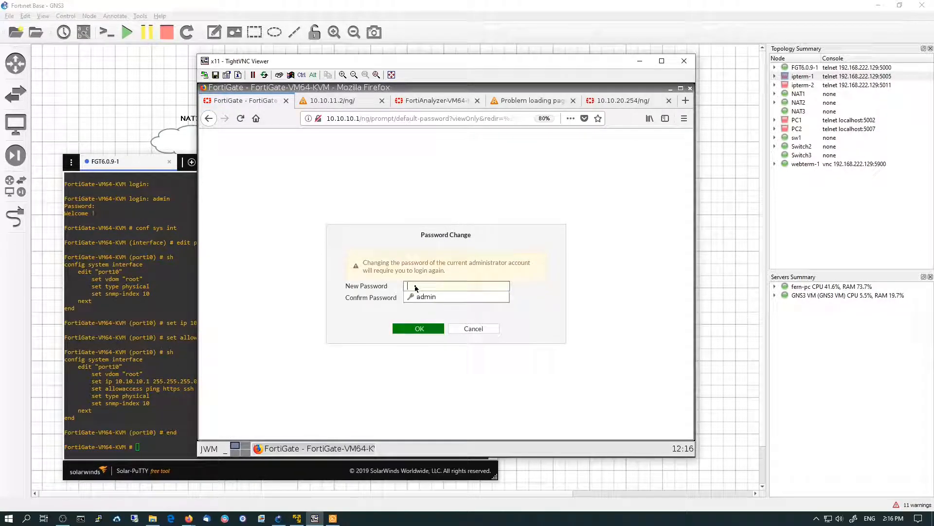
pyautogui.write('admin')
pyautogui.press('Tab')
pyautogui.write('admin')
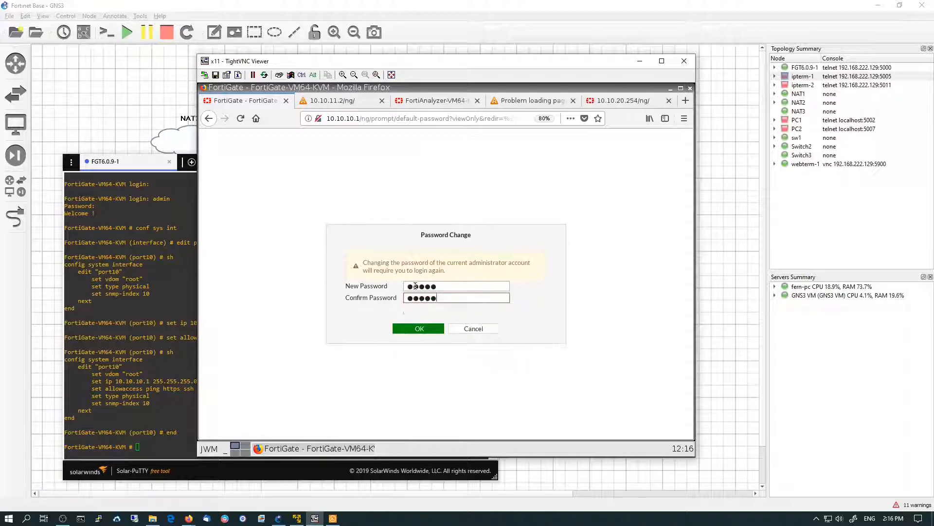
pyautogui.press('Return')
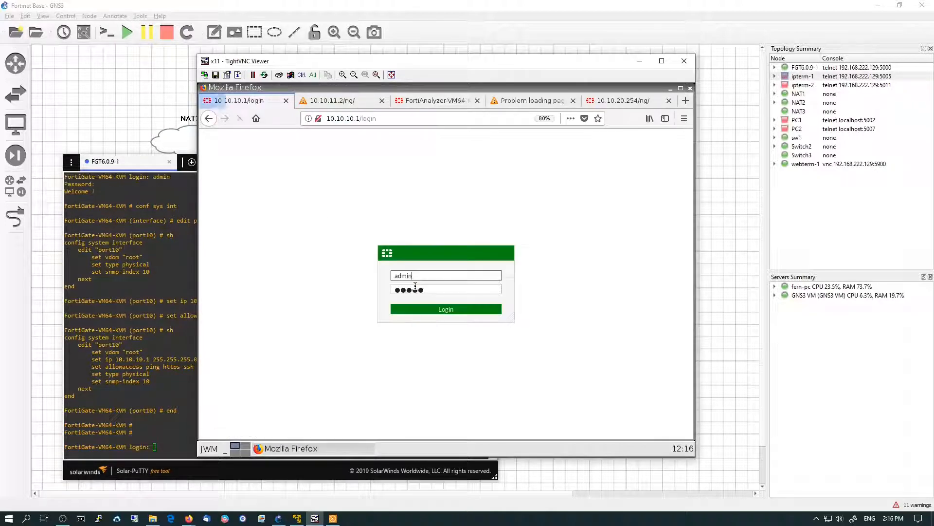
# Log in again and scroll through the dashboard widgets
pyautogui.click(444, 310)
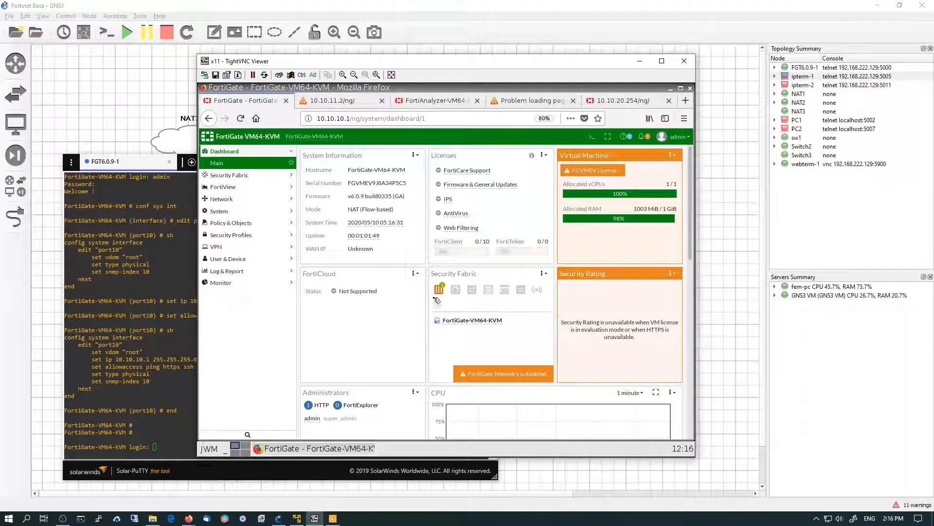
pyautogui.moveTo(405, 238)
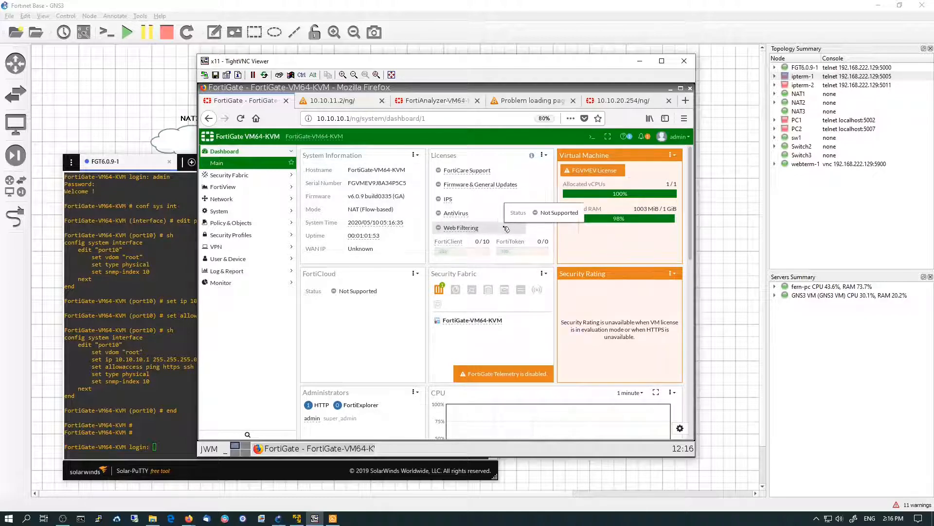
pyautogui.scroll(-1, 516, 365)
pyautogui.scroll(-5, 517, 365)
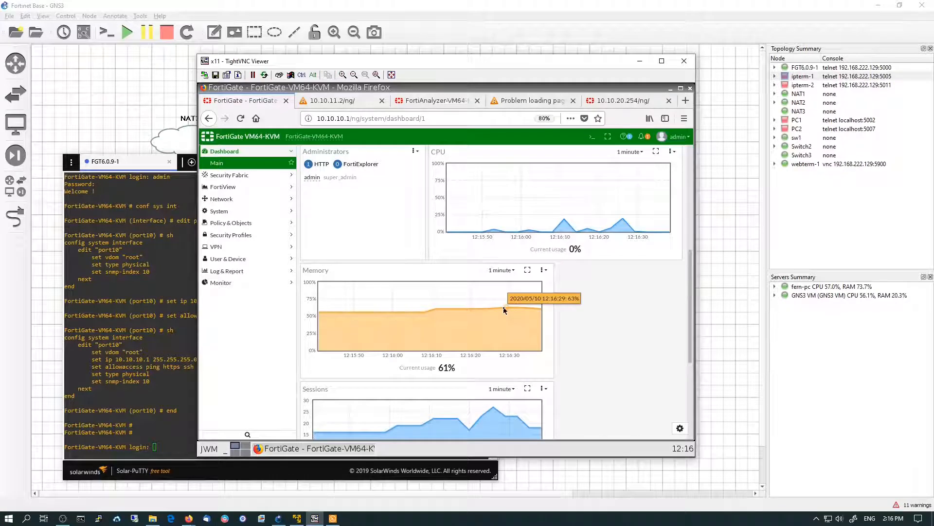
pyautogui.scroll(5, 504, 302)
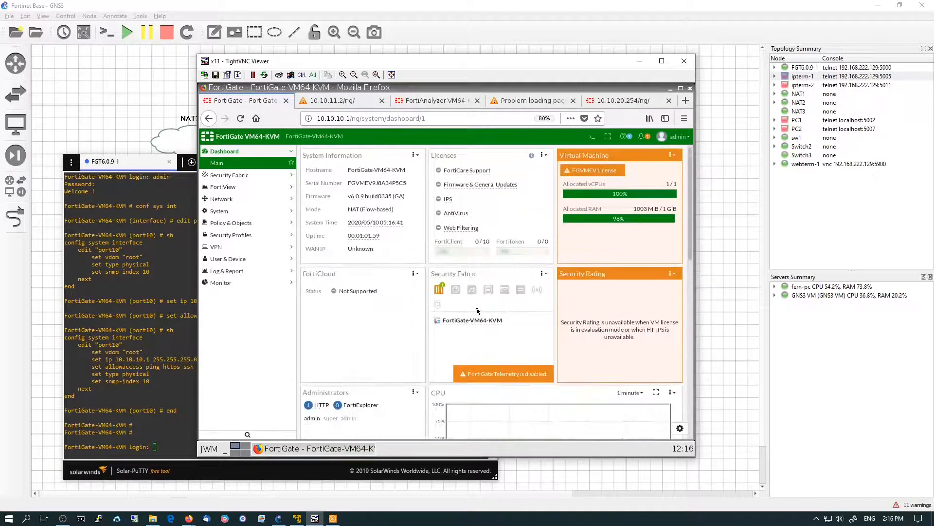
pyautogui.click(416, 155)
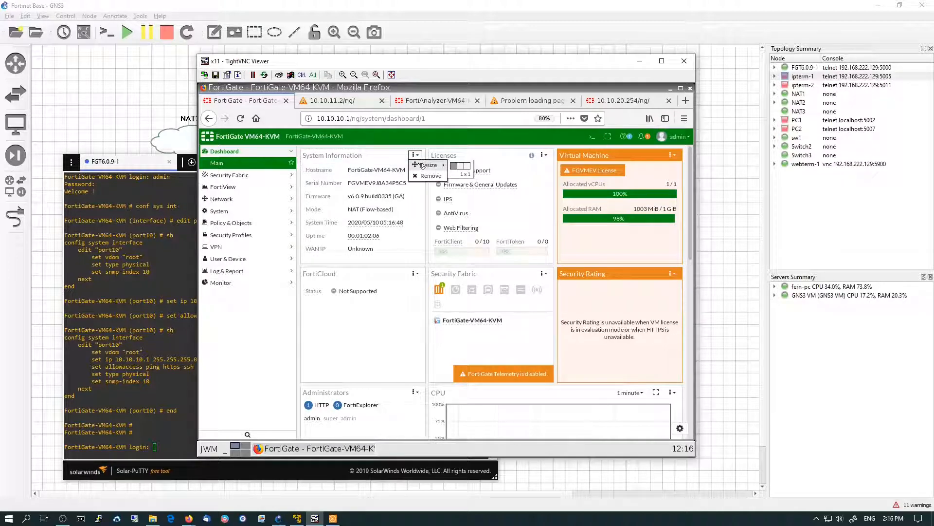
pyautogui.click(403, 329)
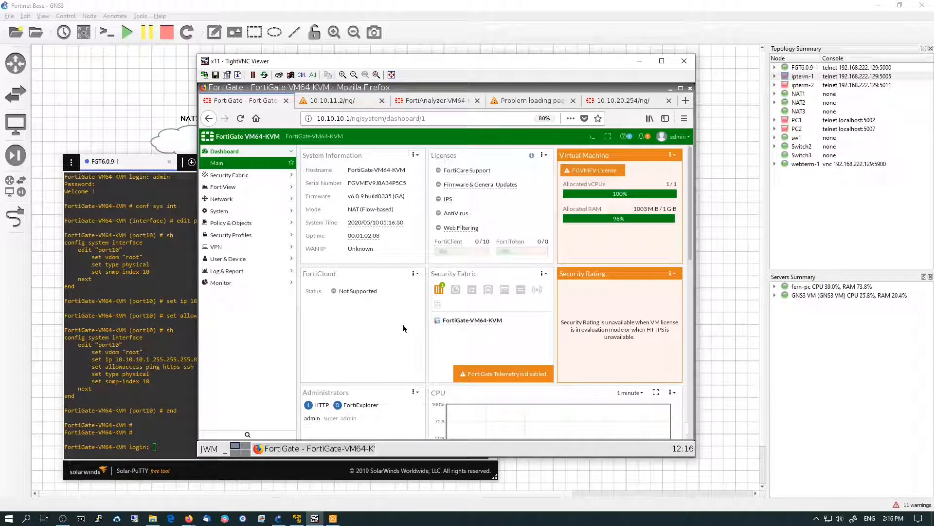
pyautogui.scroll(-10, 681, 428)
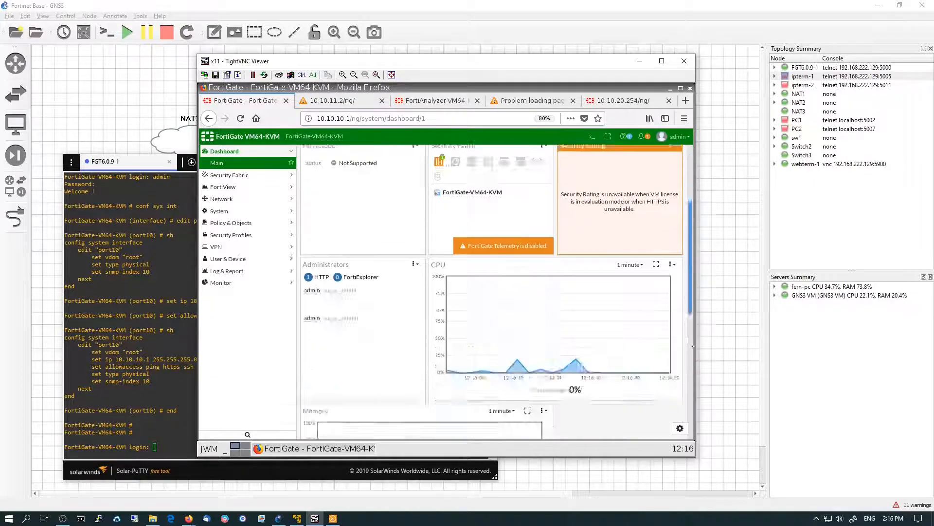
pyautogui.click(680, 428)
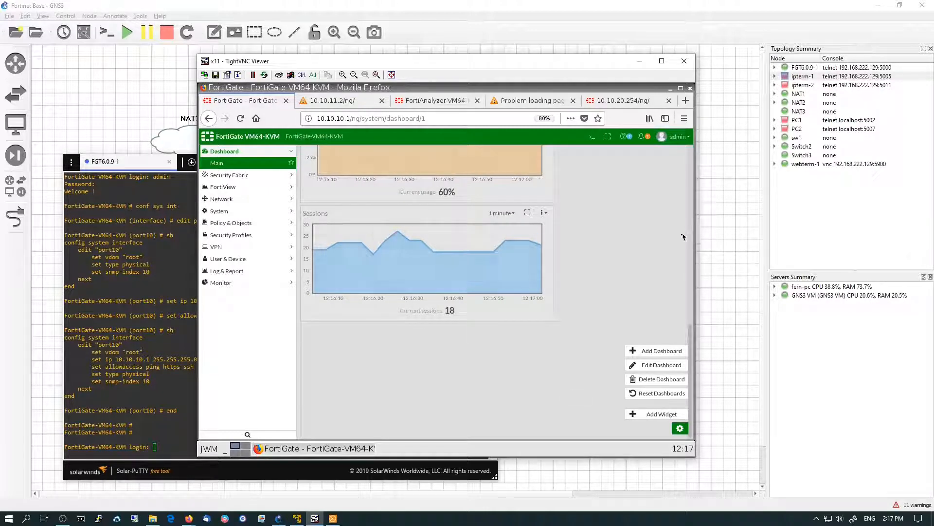
# Open System Settings and set the host name to fgt1
pyautogui.click(245, 212)
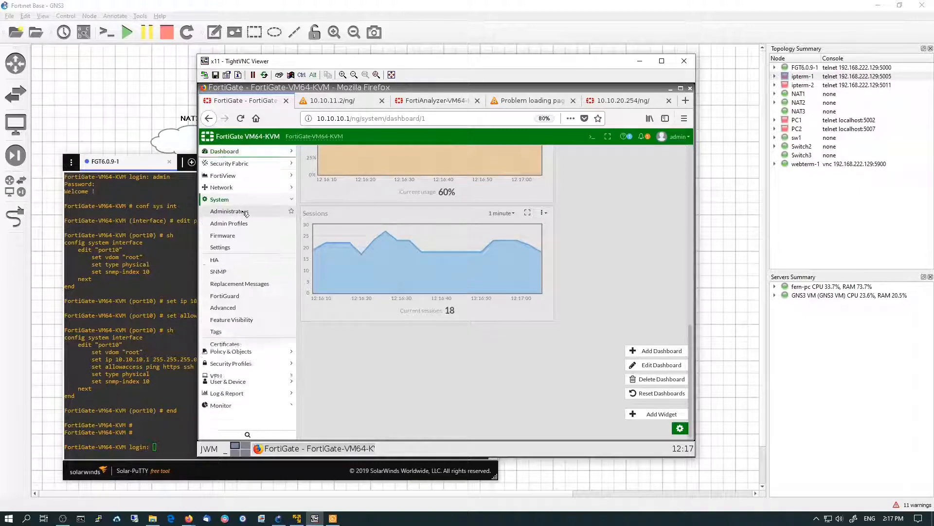
pyautogui.click(235, 251)
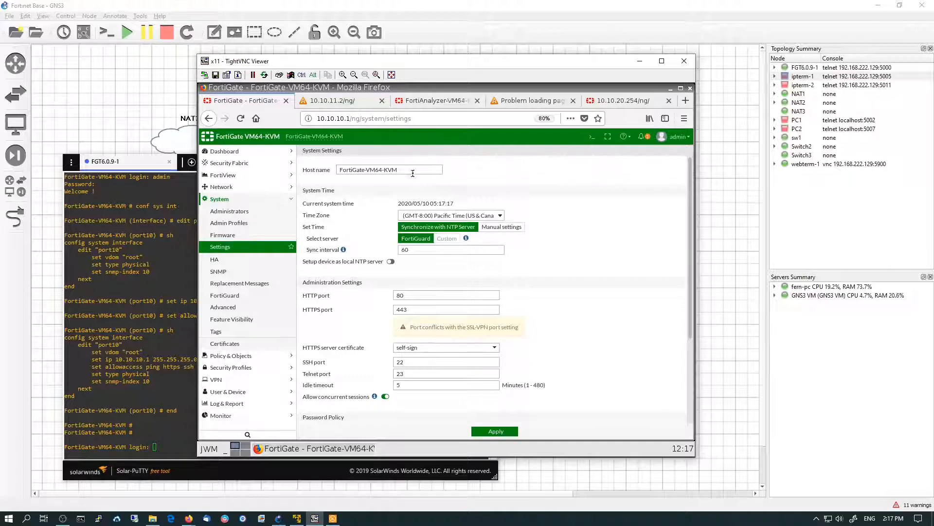
pyautogui.moveTo(409, 171); pyautogui.dragTo(258, 162)
pyautogui.write('F')
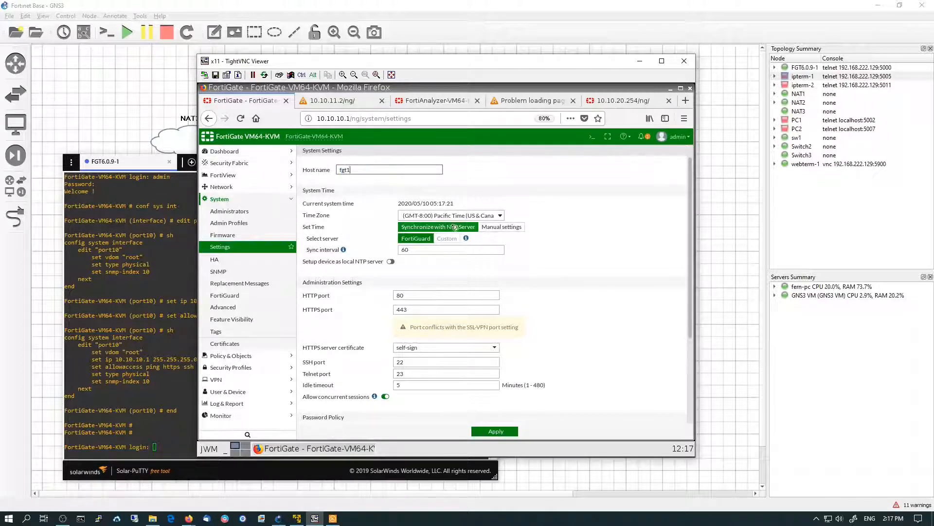
# Set the system time zone to (GMT+2:00) Harare, Pretoria
pyautogui.click(477, 216)
pyautogui.click(590, 402)
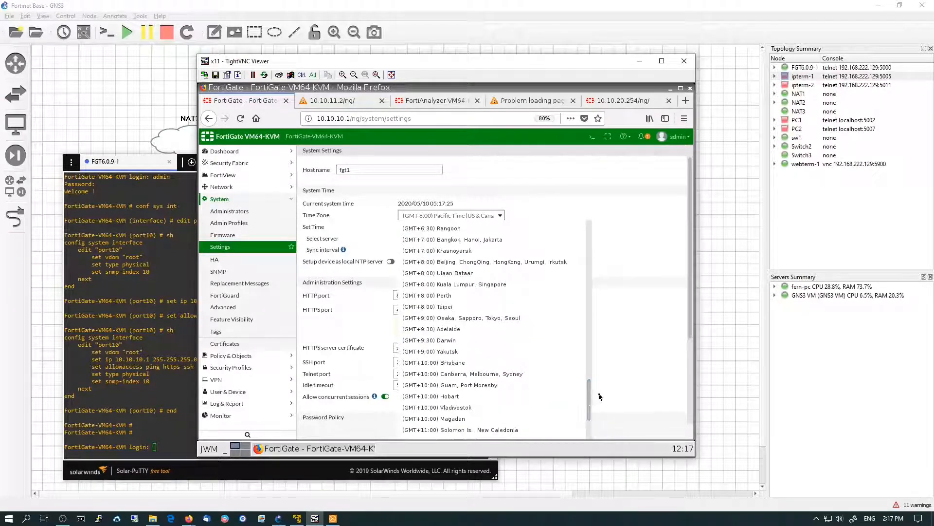
pyautogui.scroll(5, 501, 341)
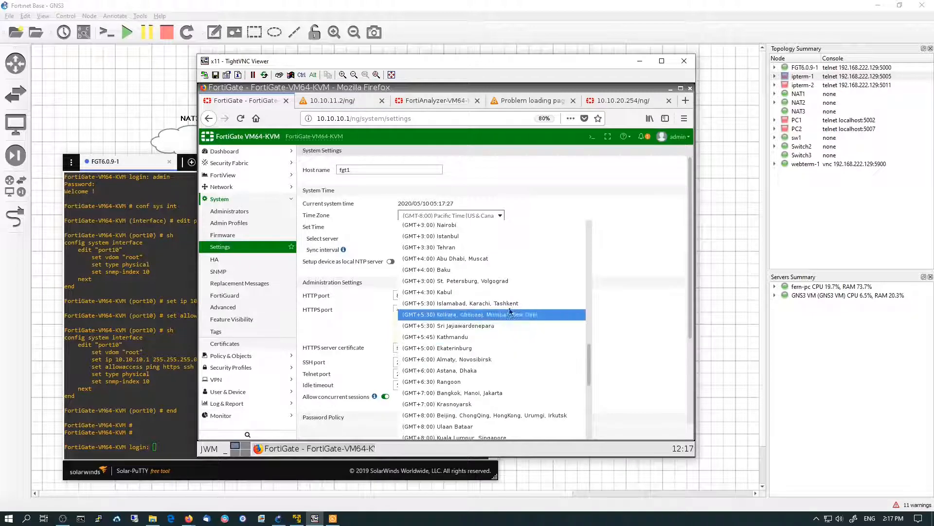
pyautogui.scroll(7, 502, 311)
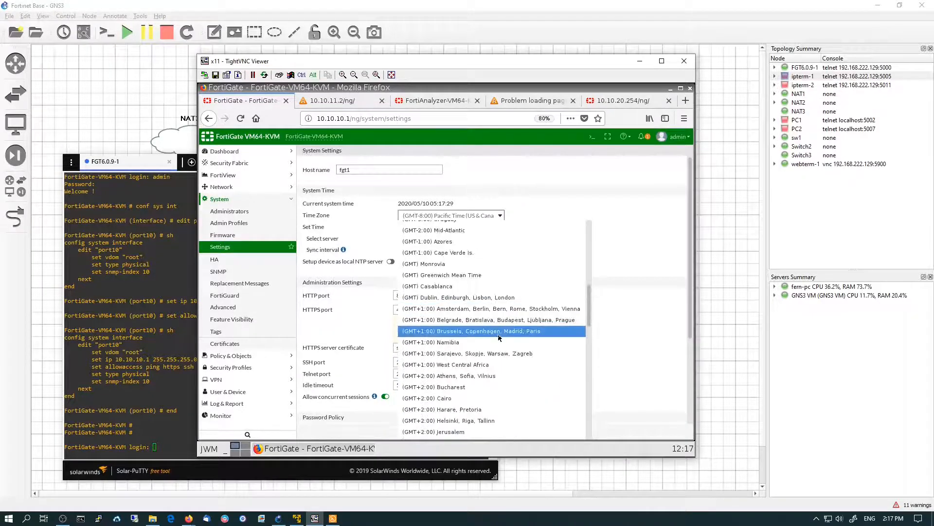
pyautogui.click(481, 409)
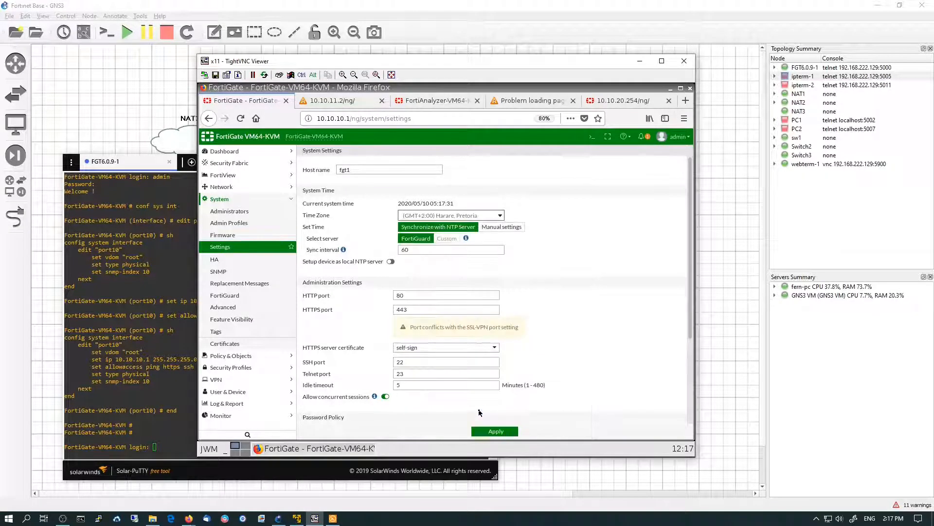
# Set the idle timeout to 15 minutes and the inspection mode to Proxy, then apply the system settings
pyautogui.scroll(-3, 480, 394)
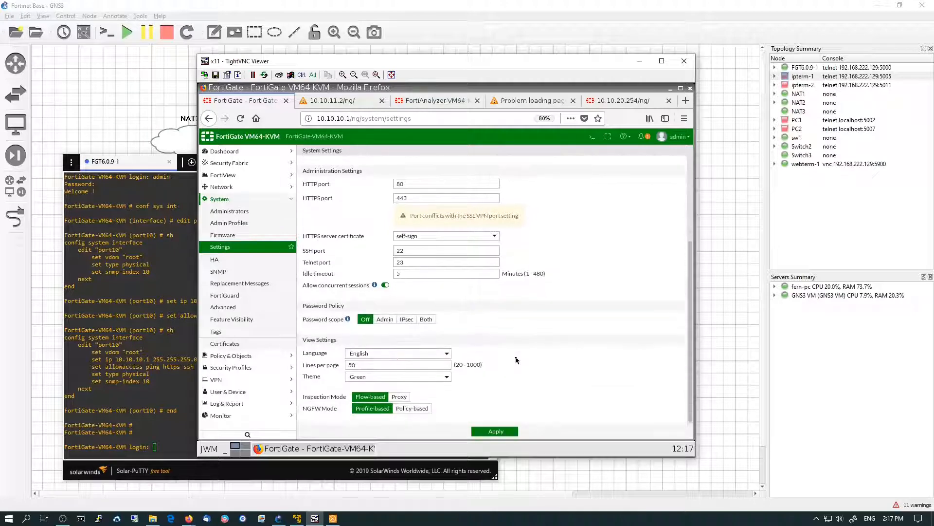
pyautogui.click(423, 273)
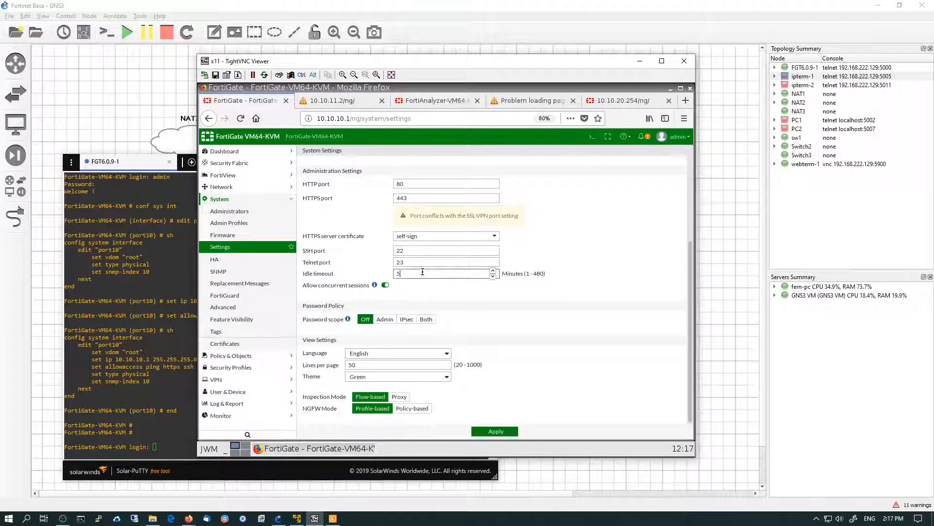
pyautogui.press('Left')
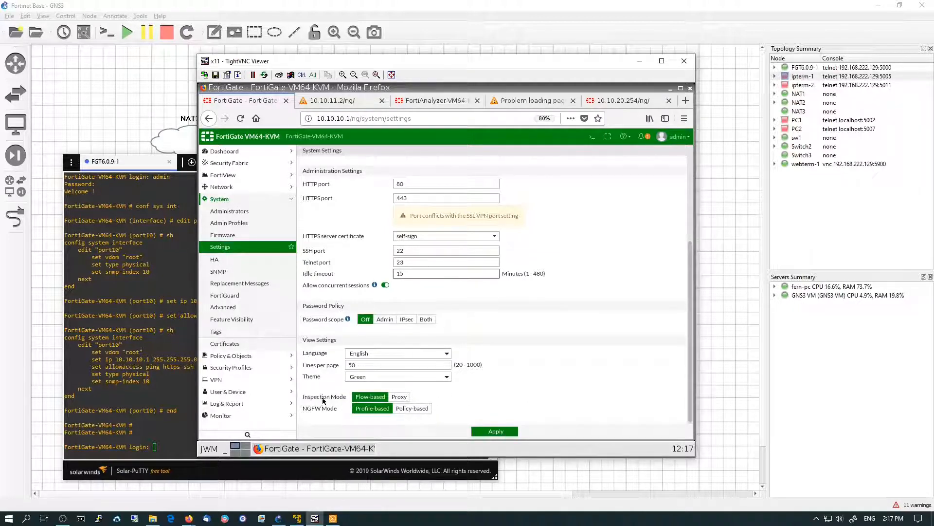
pyautogui.click(399, 397)
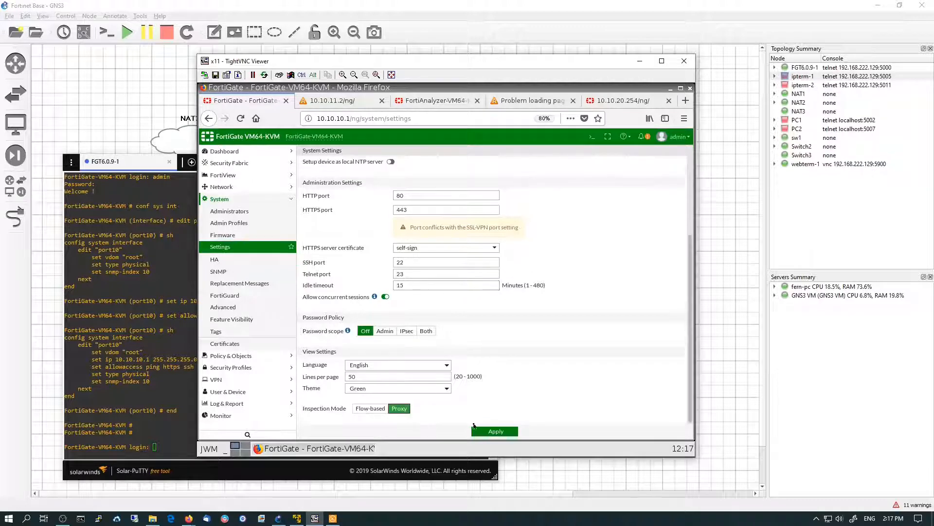
pyautogui.click(489, 432)
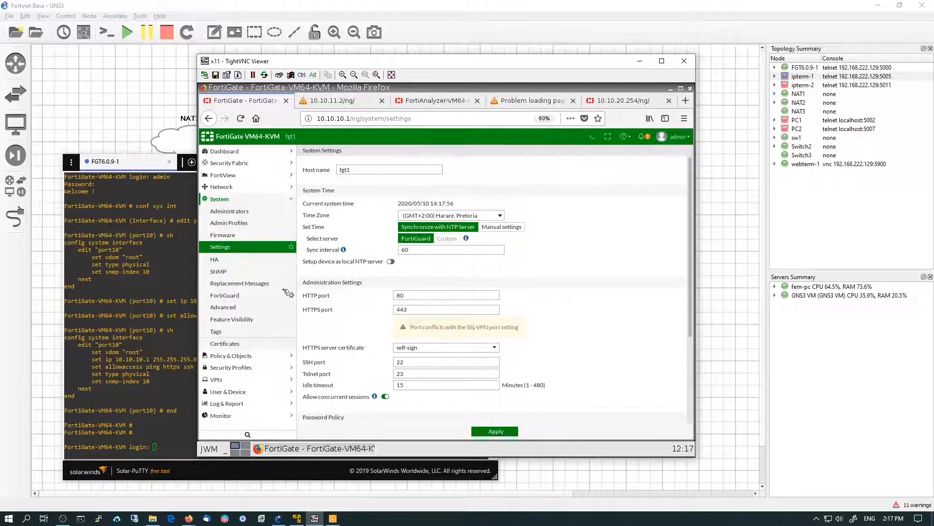
# Review the Firmware and Administrators pages
pyautogui.click(222, 235)
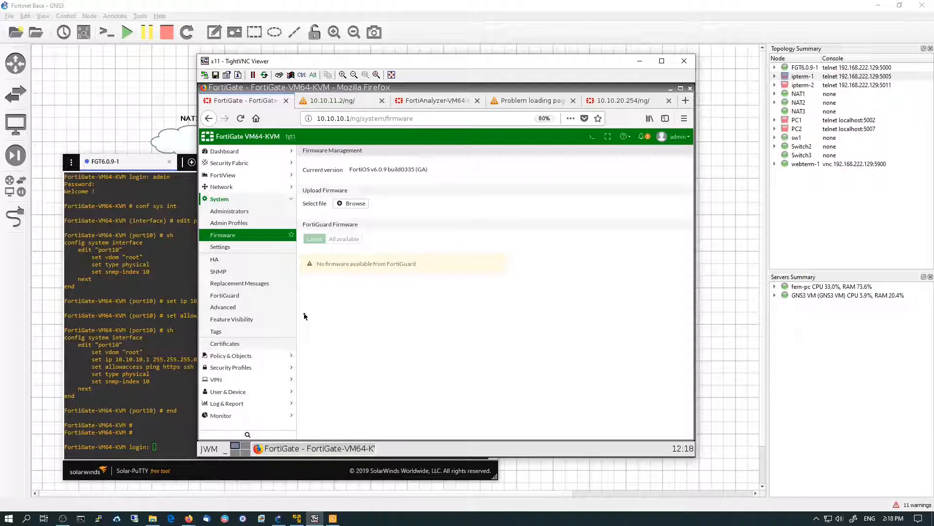
pyautogui.click(238, 213)
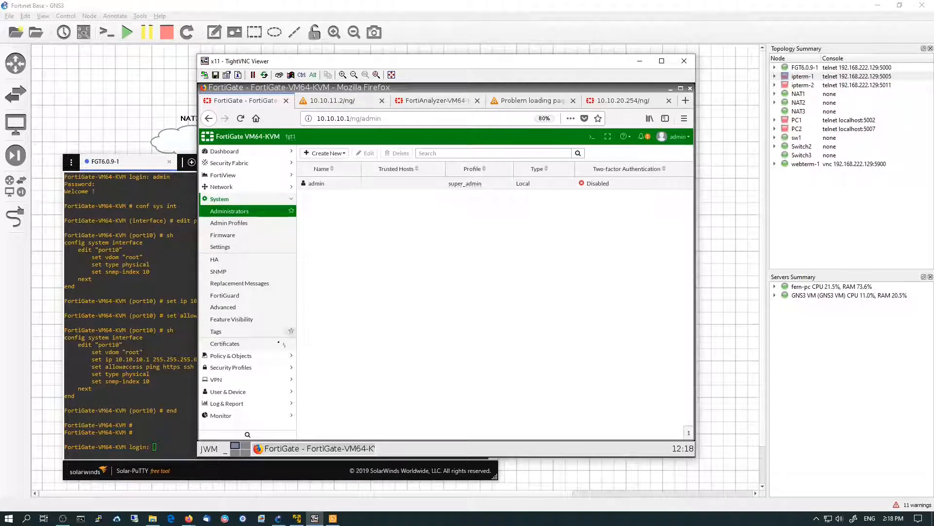
# Open Feature Visibility and enable DNS Database, Domain & IP Reputation, Local Reports and Multiple Interface Policies
pyautogui.click(241, 319)
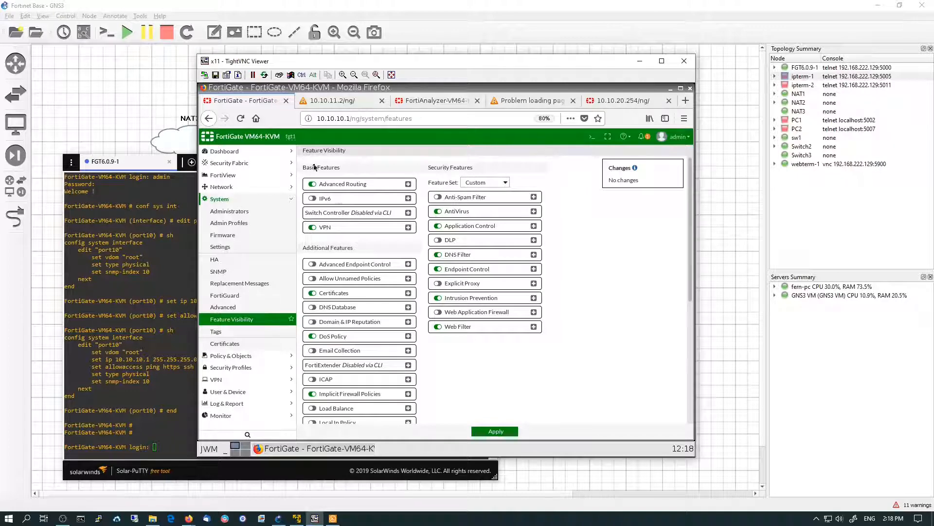
pyautogui.click(313, 308)
pyautogui.click(313, 322)
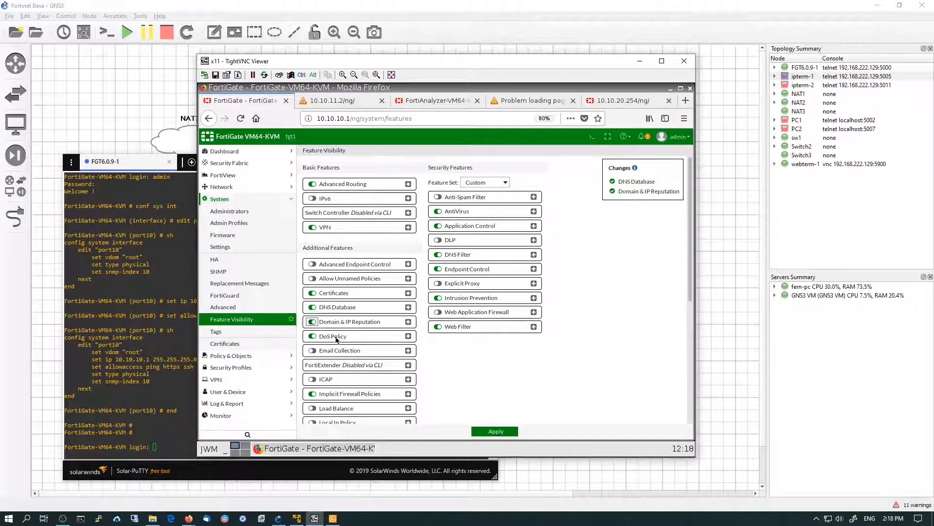
pyautogui.scroll(-5, 336, 340)
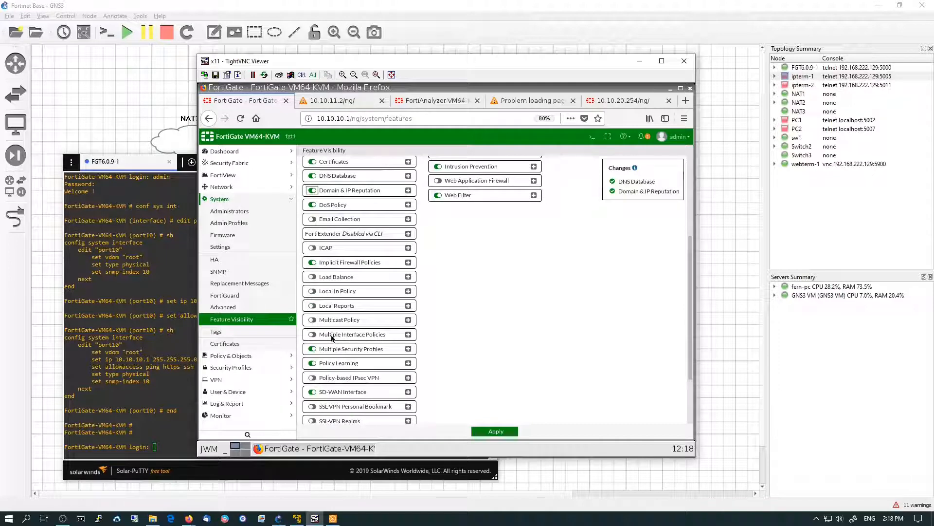
pyautogui.click(312, 305)
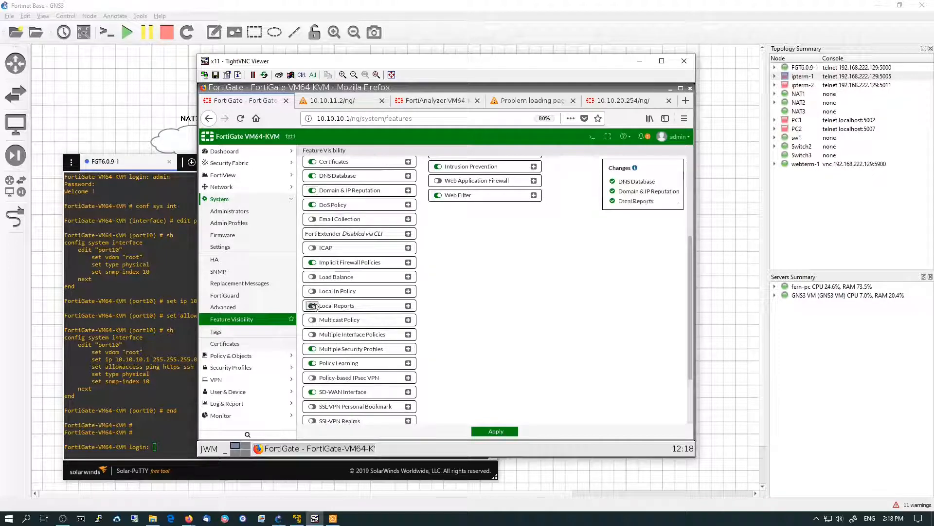
pyautogui.click(313, 335)
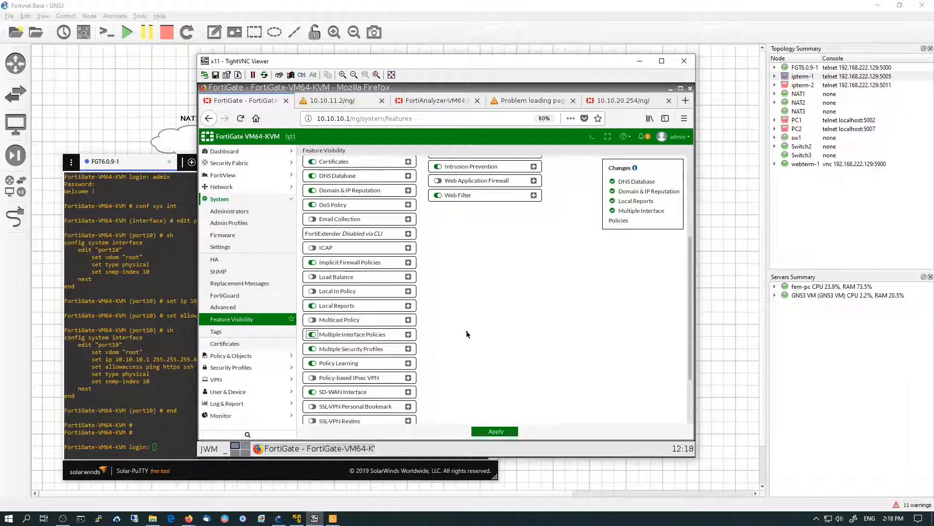
# Enable the Anti-Spam Filter, DLP and Web Application Firewall security features and apply the feature changes
pyautogui.scroll(5, 474, 333)
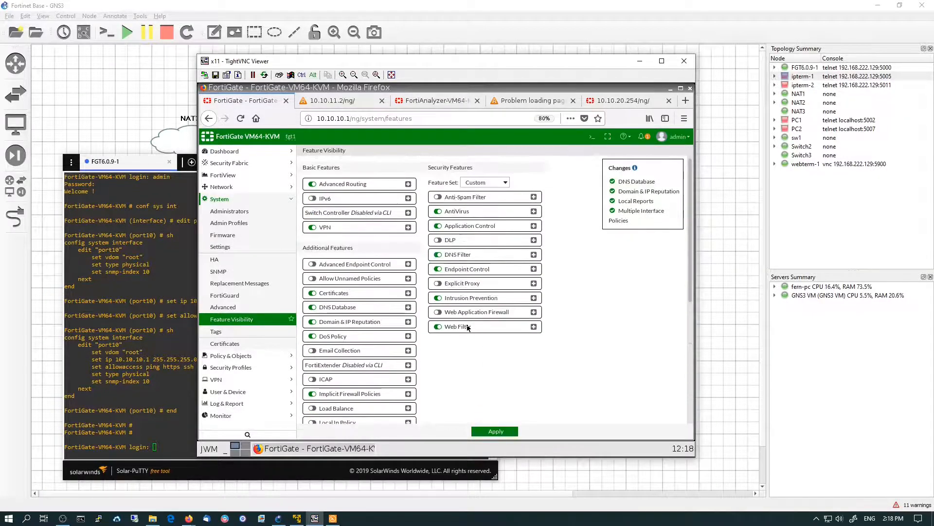
pyautogui.click(437, 197)
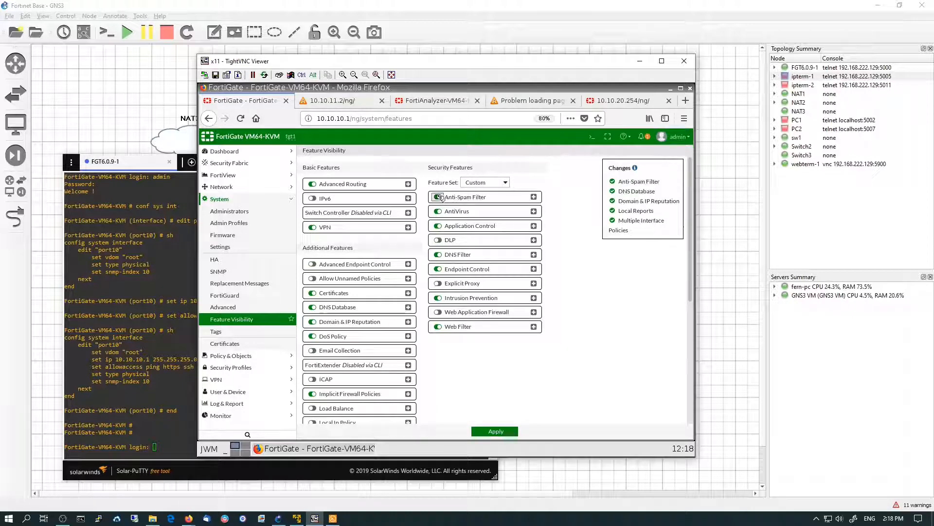
pyautogui.click(439, 240)
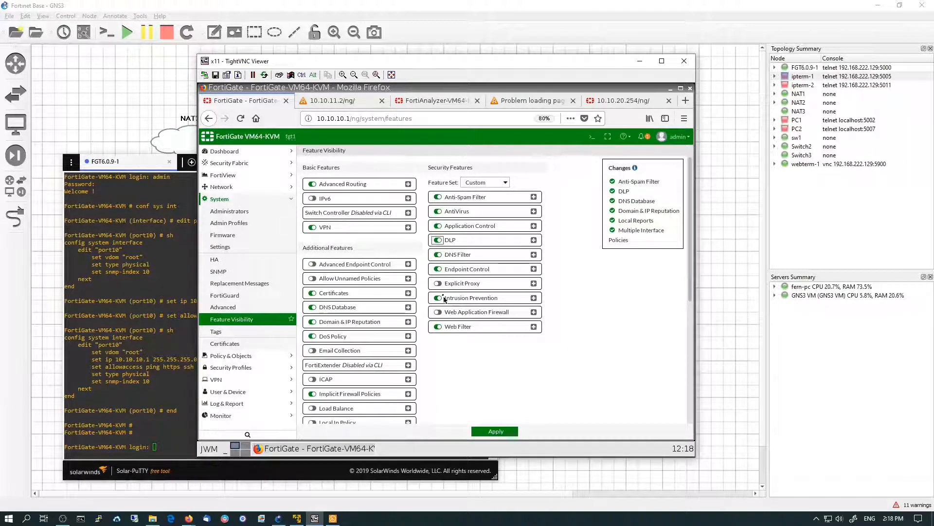
pyautogui.click(439, 312)
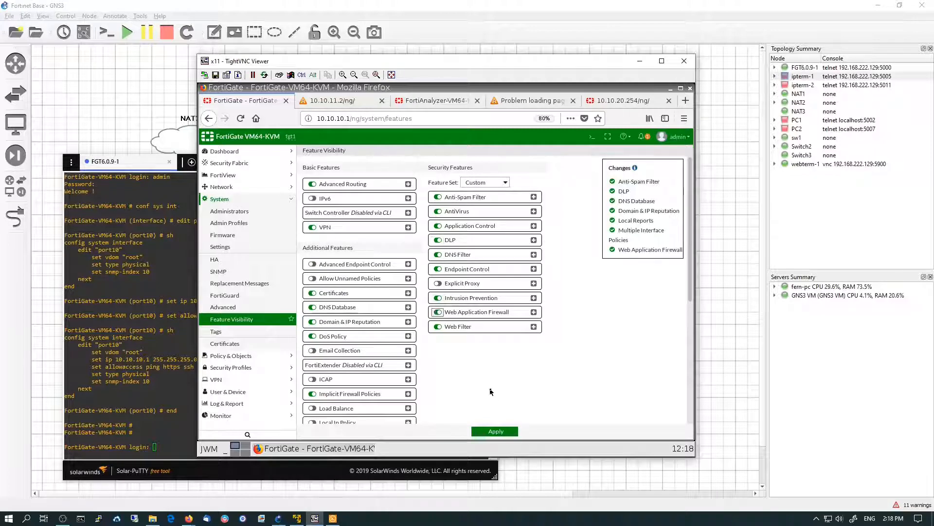
pyautogui.click(506, 432)
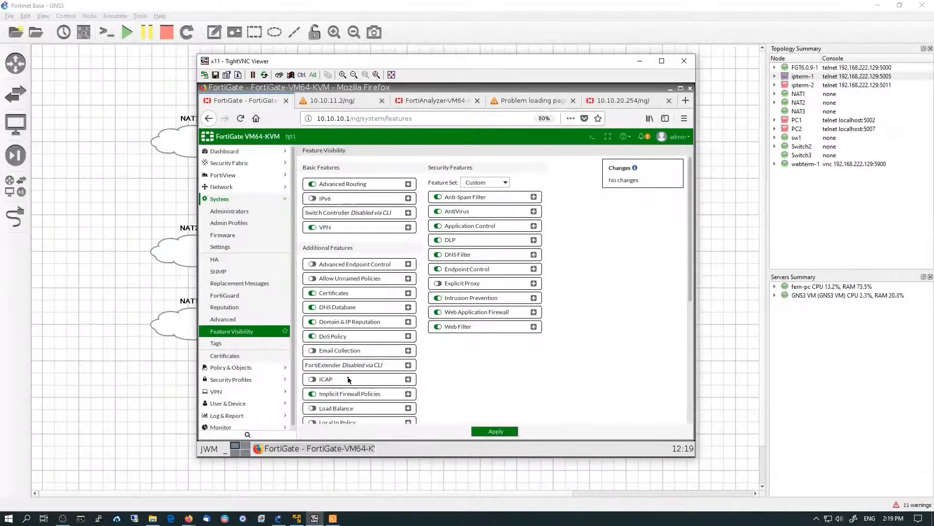
# Open the port10 interface for editing and set its alias to lan
pyautogui.click(225, 188)
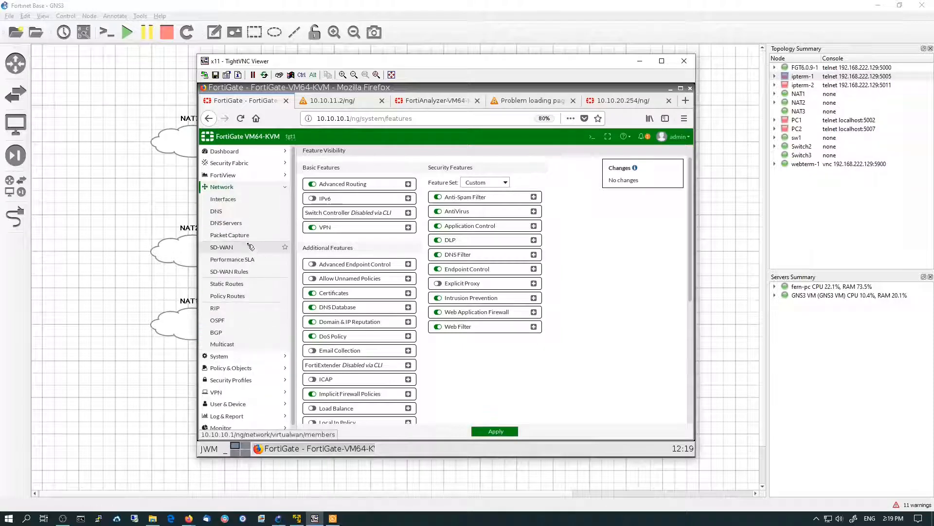
pyautogui.click(224, 199)
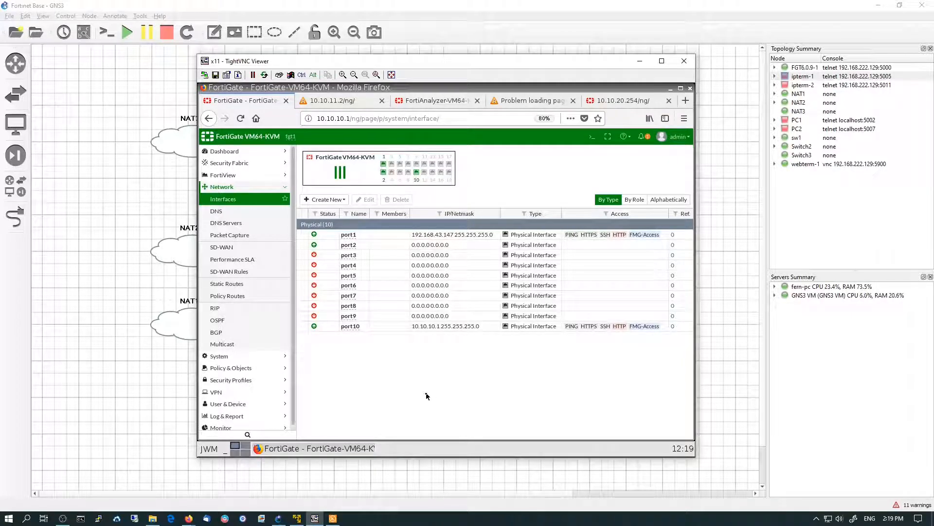
pyautogui.doubleClick(382, 327)
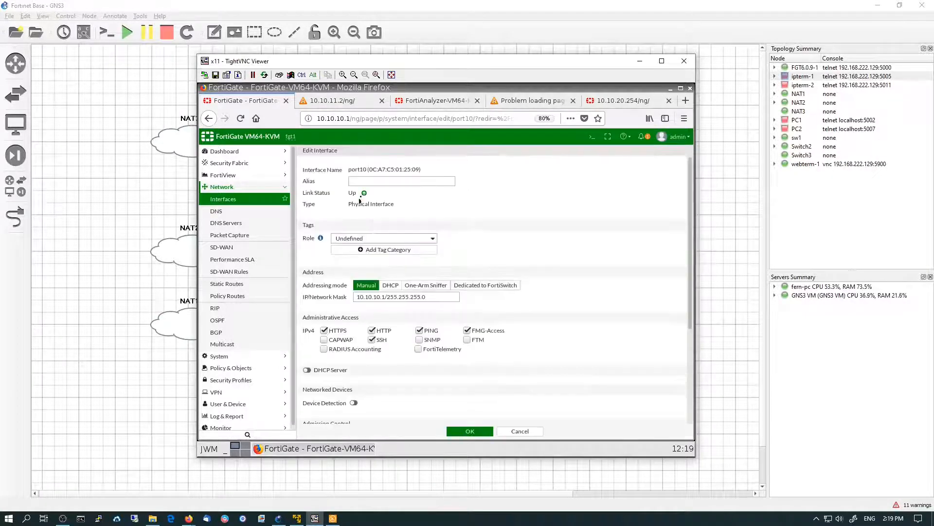
pyautogui.click(365, 182)
pyautogui.write('lan')
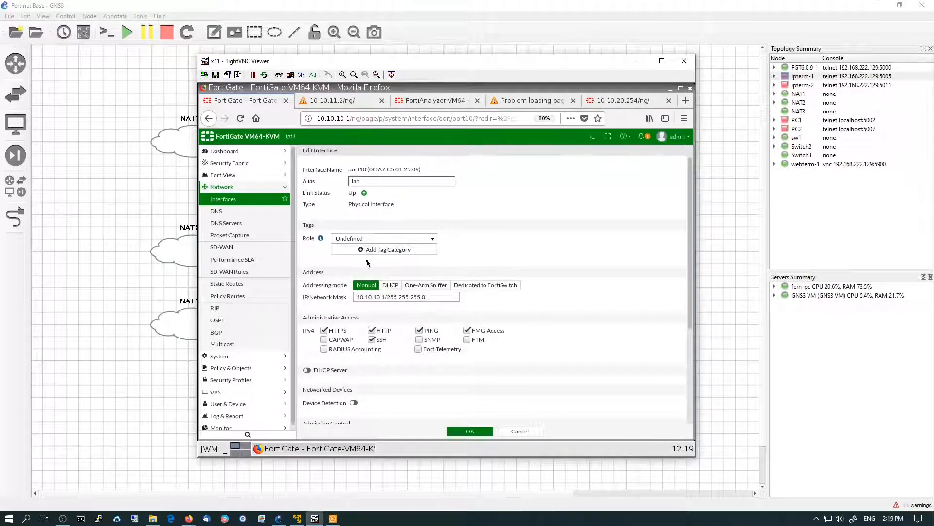
# Set port10's role to LAN and enable its DHCP server
pyautogui.click(365, 239)
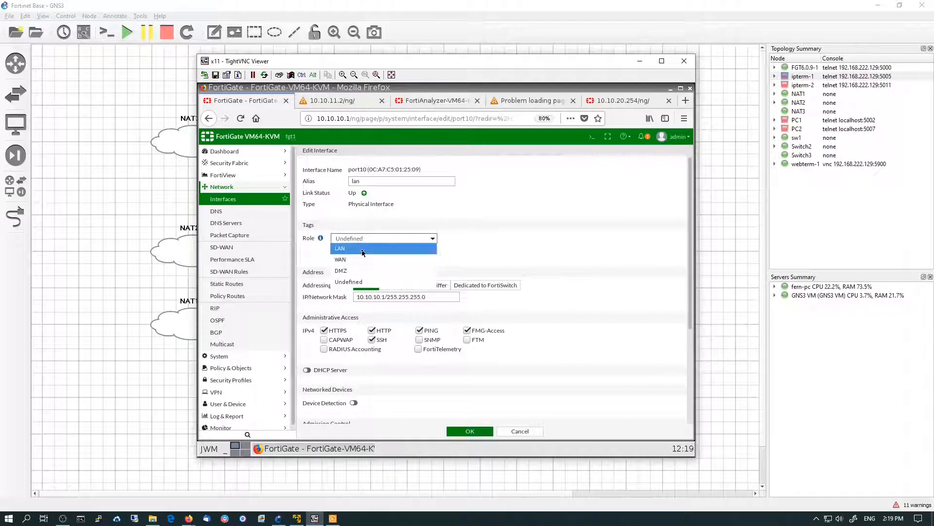
pyautogui.click(363, 249)
pyautogui.scroll(-4, 564, 321)
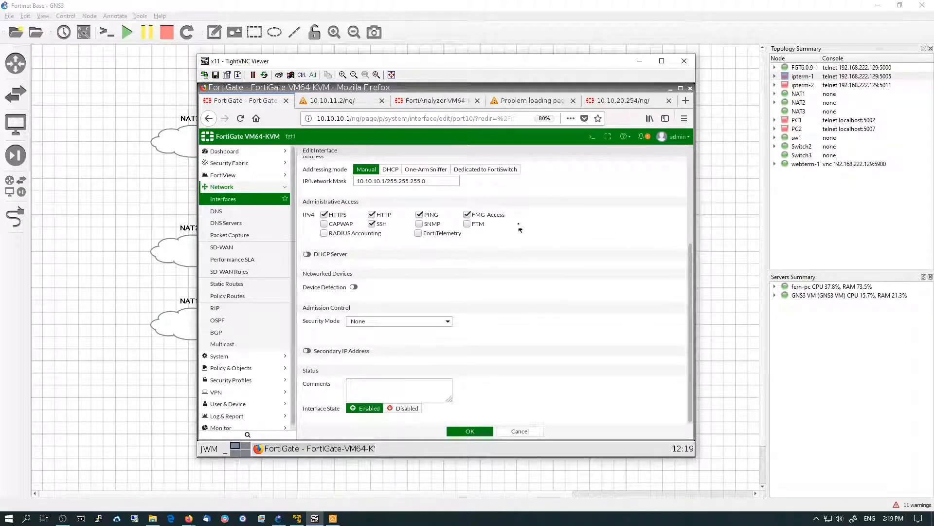
pyautogui.click(307, 255)
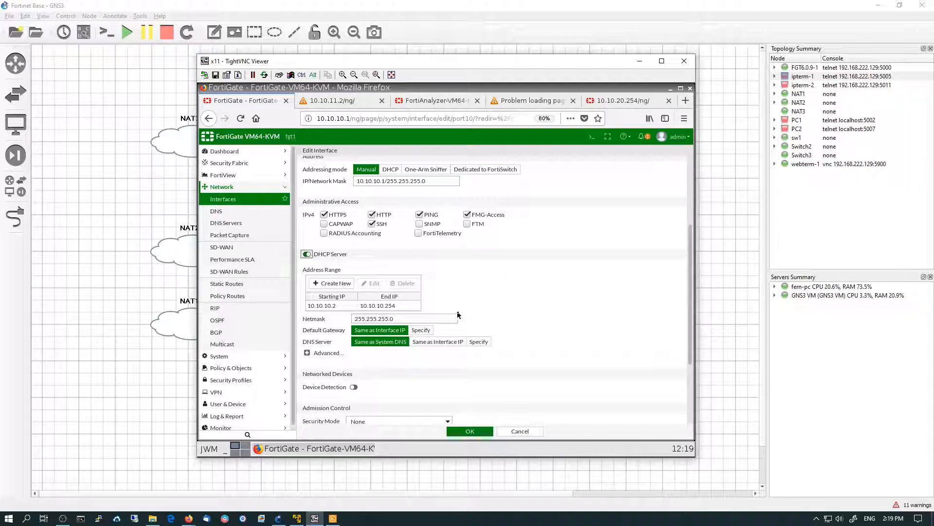
# Set the DHCP DNS server to Same as Interface IP, enable Device Detection, and save the interface
pyautogui.scroll(-3, 458, 315)
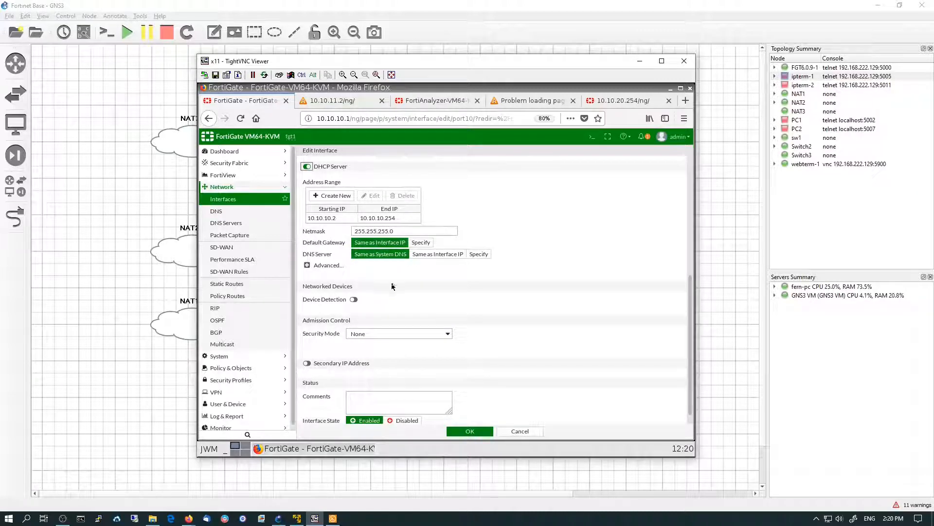
pyautogui.click(435, 255)
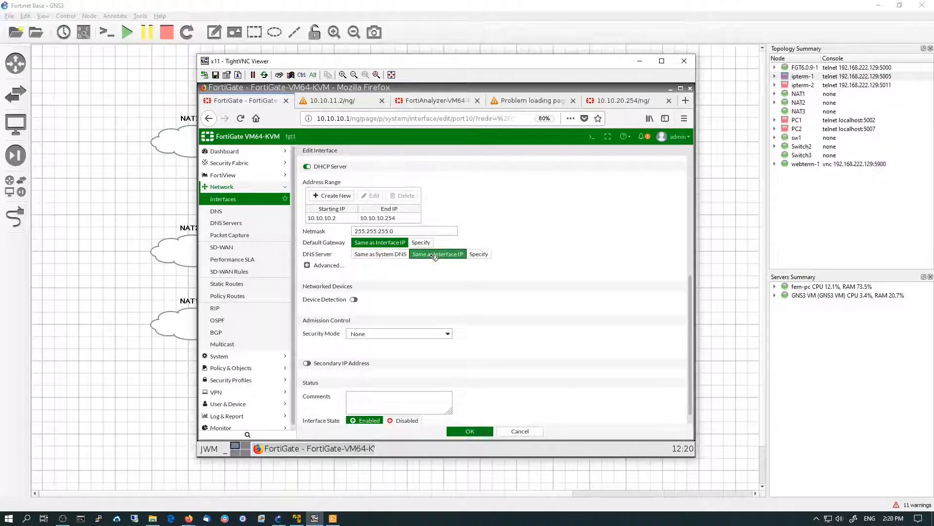
pyautogui.click(355, 300)
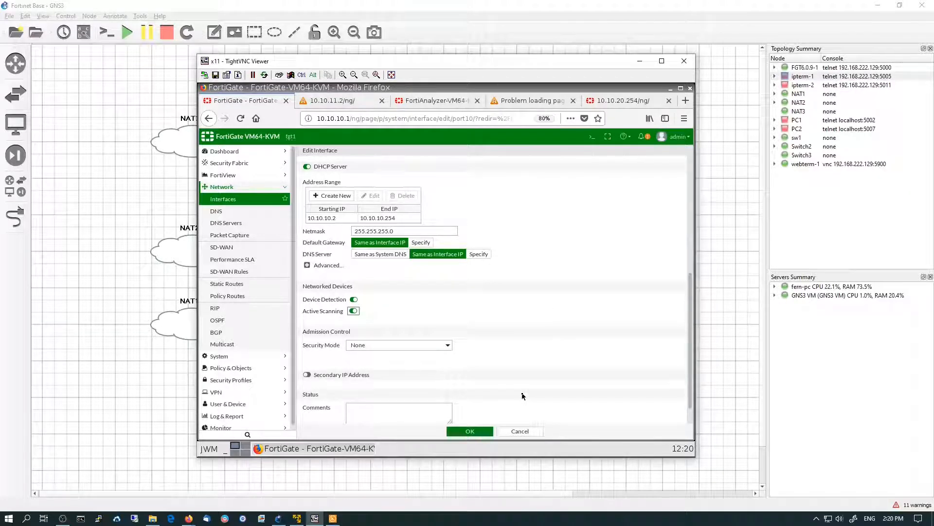
pyautogui.scroll(-1, 523, 398)
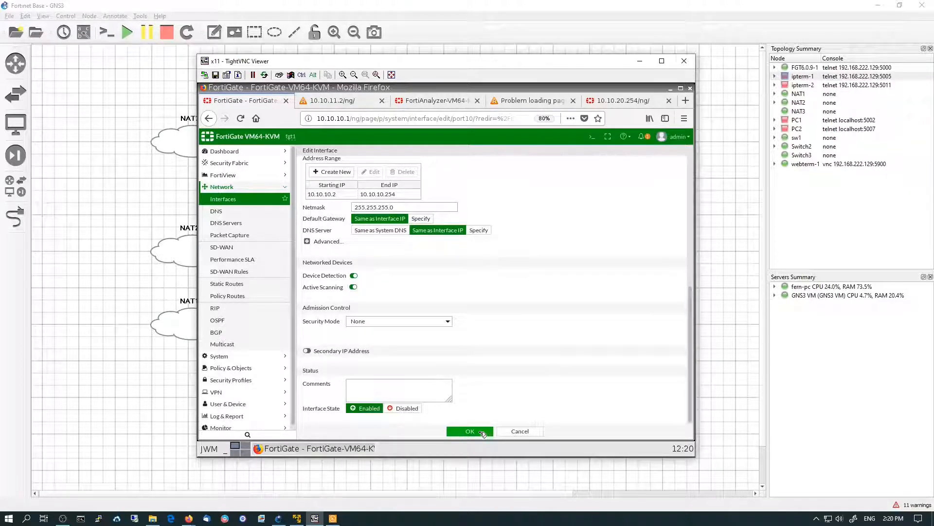
pyautogui.click(483, 432)
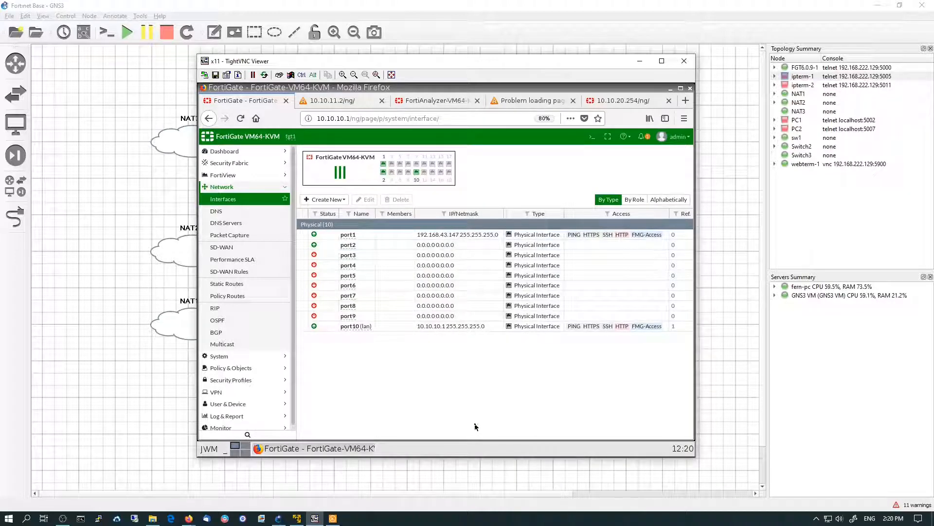
# Open port1 for editing, set its alias to wan1 and its role to WAN
pyautogui.doubleClick(371, 236)
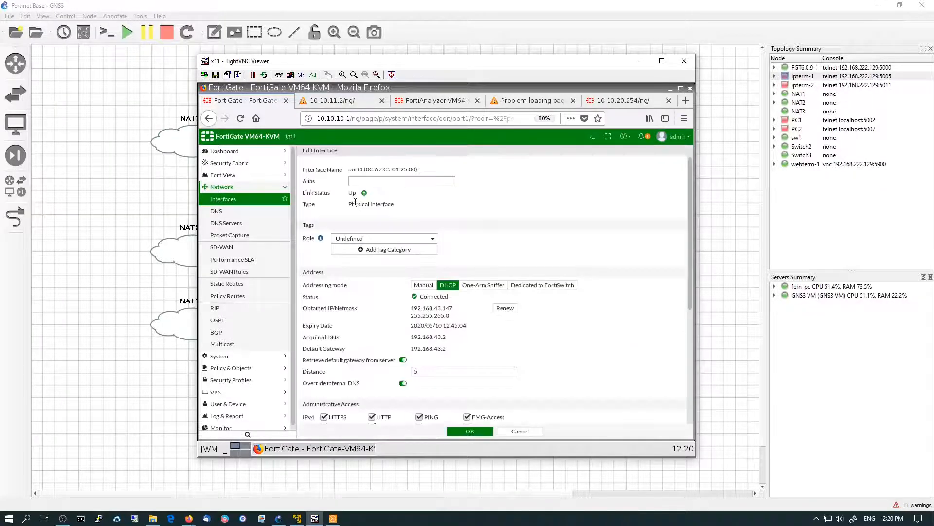
pyautogui.click(358, 181)
pyautogui.write('wa')
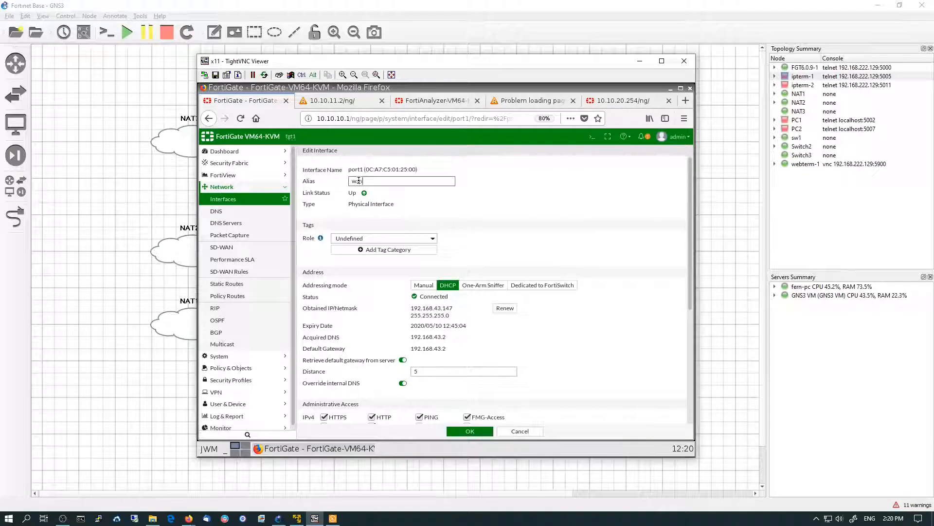
pyautogui.write('n1')
pyautogui.click(379, 239)
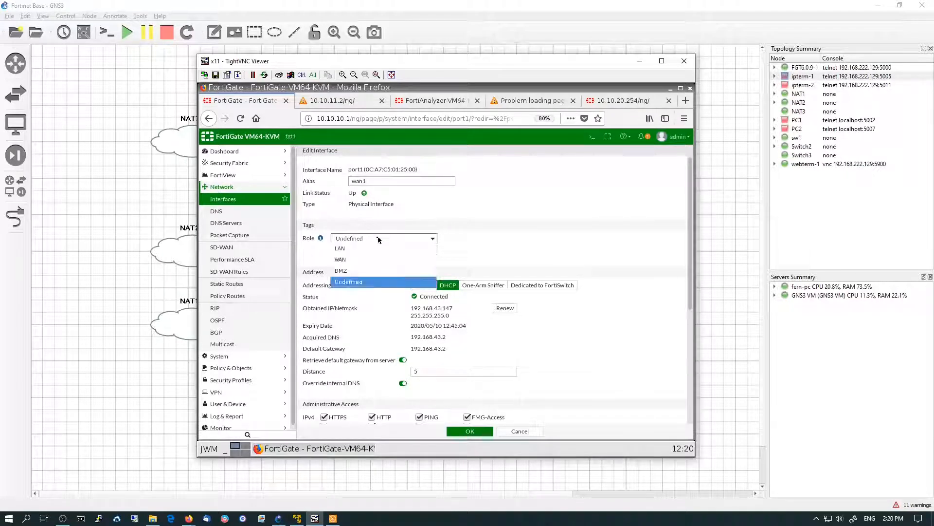
pyautogui.click(354, 261)
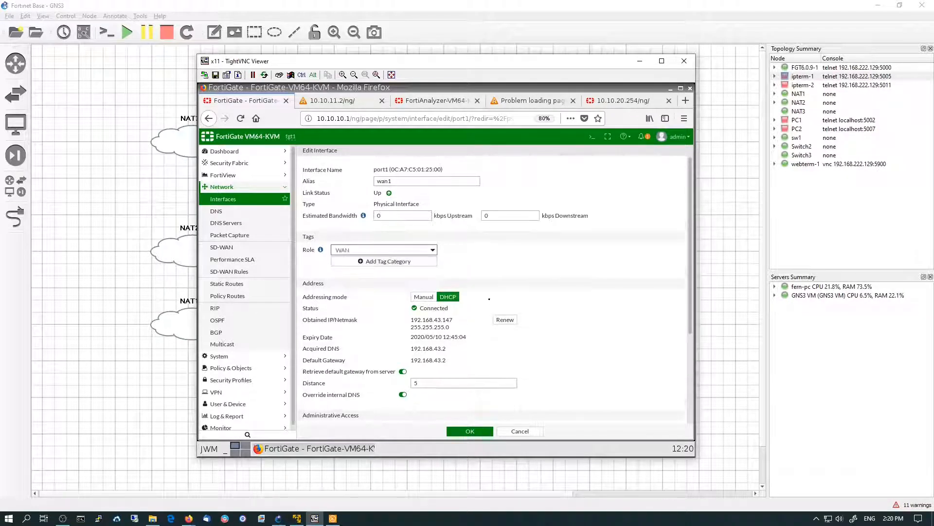
# Set port1's outgoing botnet site scanning to Block and save the interface
pyautogui.scroll(-3, 559, 316)
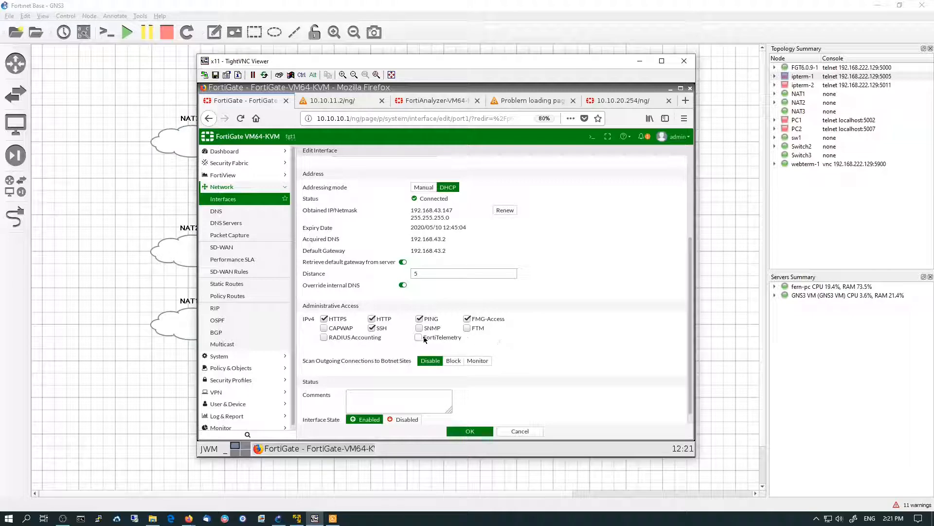
pyautogui.click(453, 362)
pyautogui.scroll(-2, 488, 406)
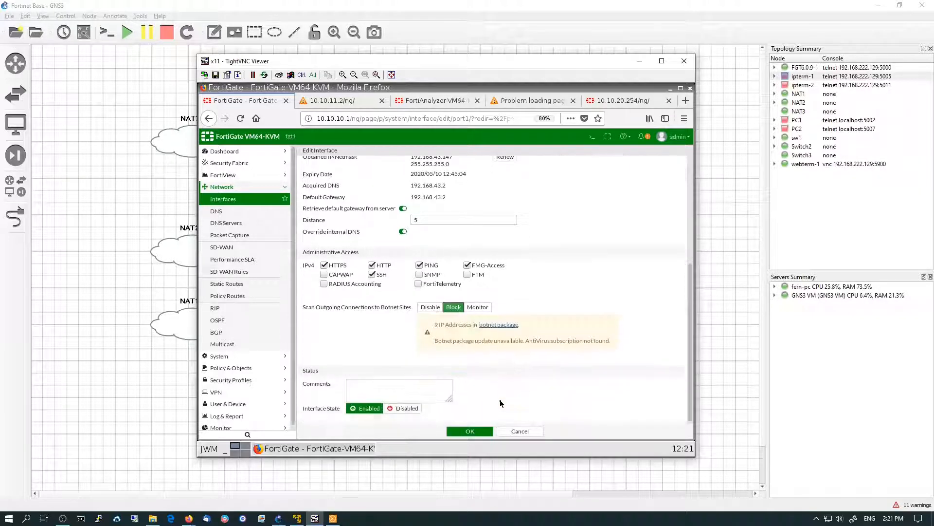
pyautogui.click(484, 431)
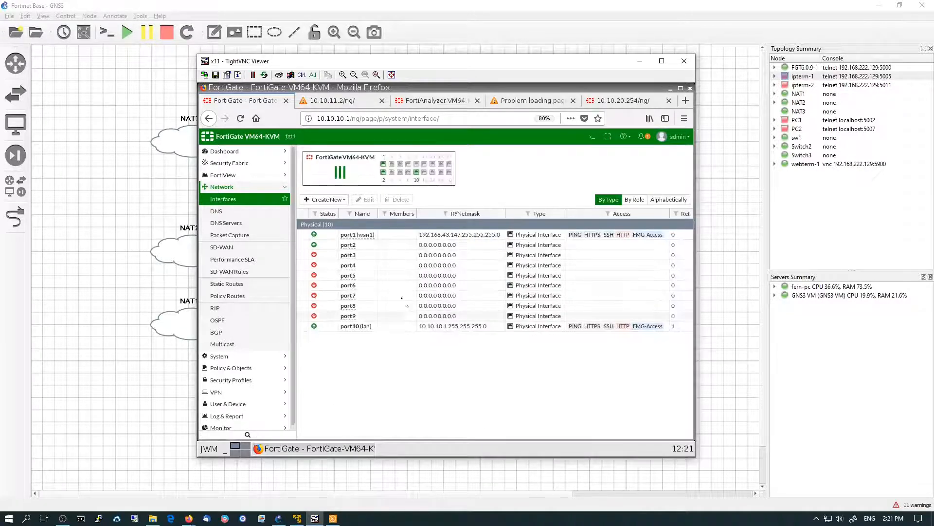
# Open port2 for editing, set its alias to wan2, its role to WAN and its addressing mode to DHCP
pyautogui.doubleClick(374, 248)
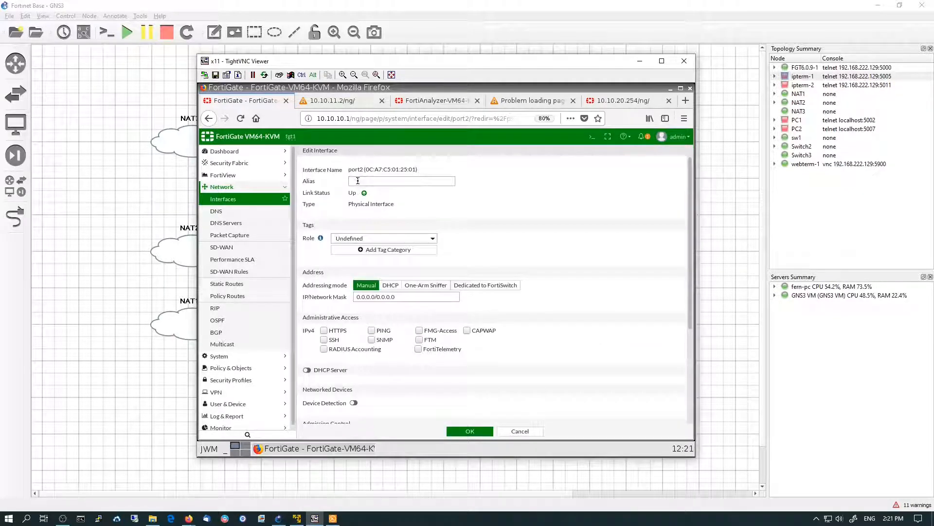
pyautogui.click(358, 181)
pyautogui.write('wan2')
pyautogui.click(349, 238)
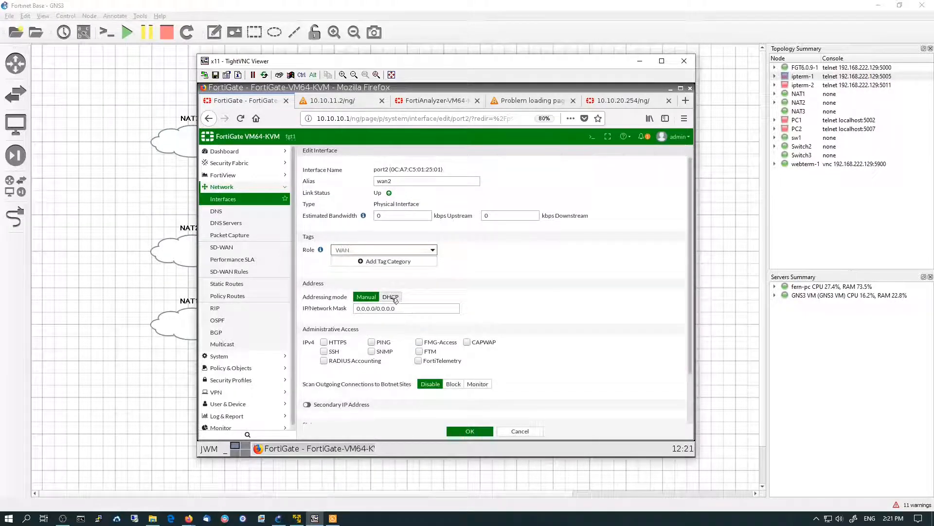
pyautogui.click(391, 297)
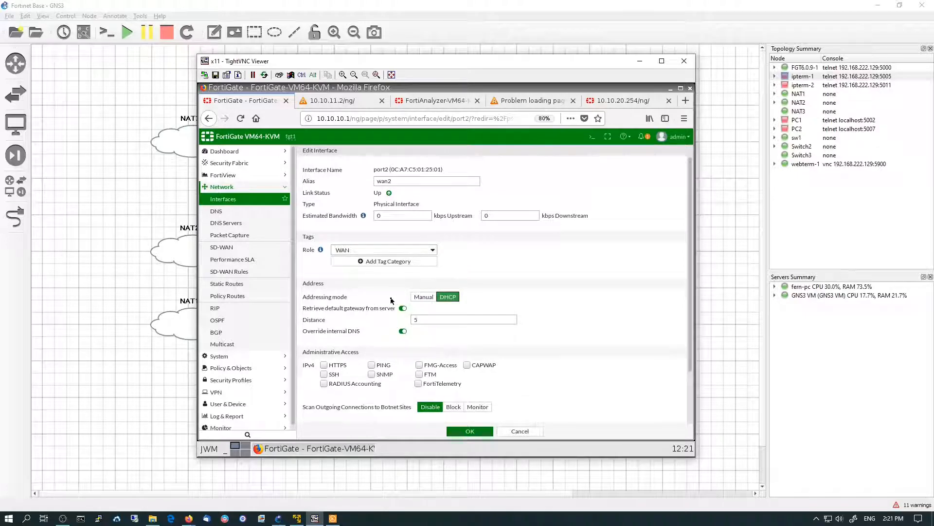
# Allow HTTPS and PING administrative access on port2, set botnet site scanning to Block, and save
pyautogui.scroll(-2, 391, 300)
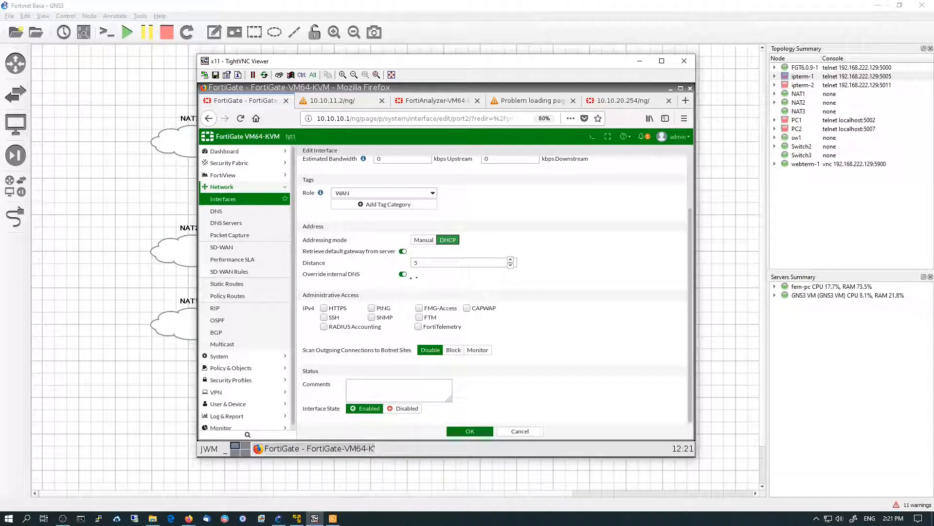
pyautogui.click(324, 308)
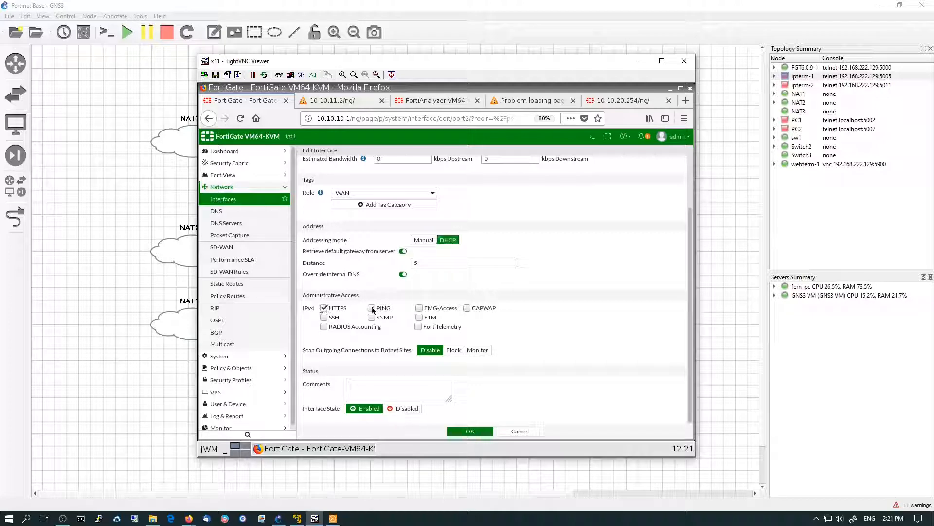
pyautogui.click(372, 309)
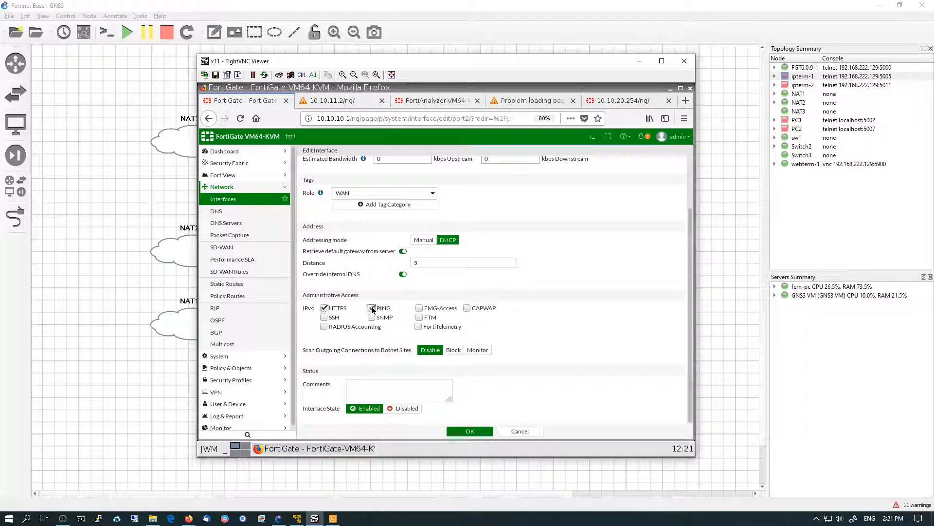
pyautogui.click(453, 351)
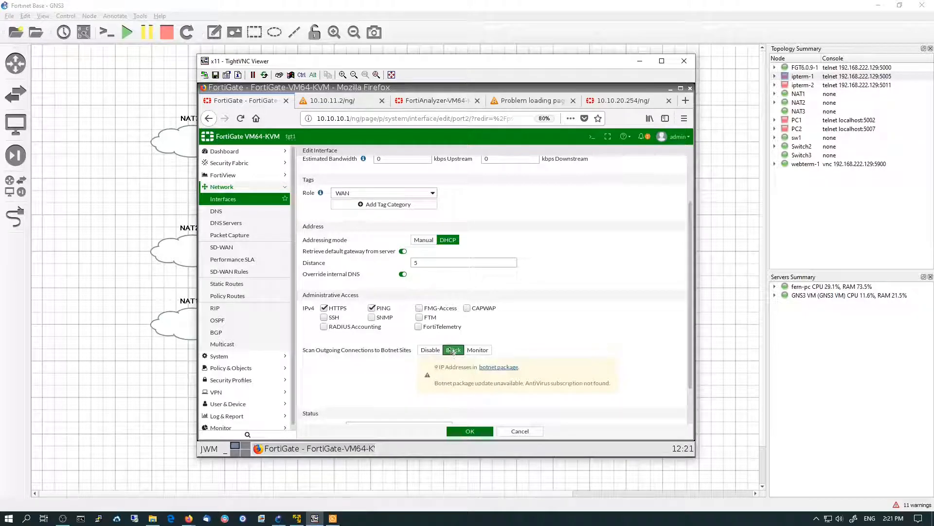
pyautogui.scroll(-2, 450, 351)
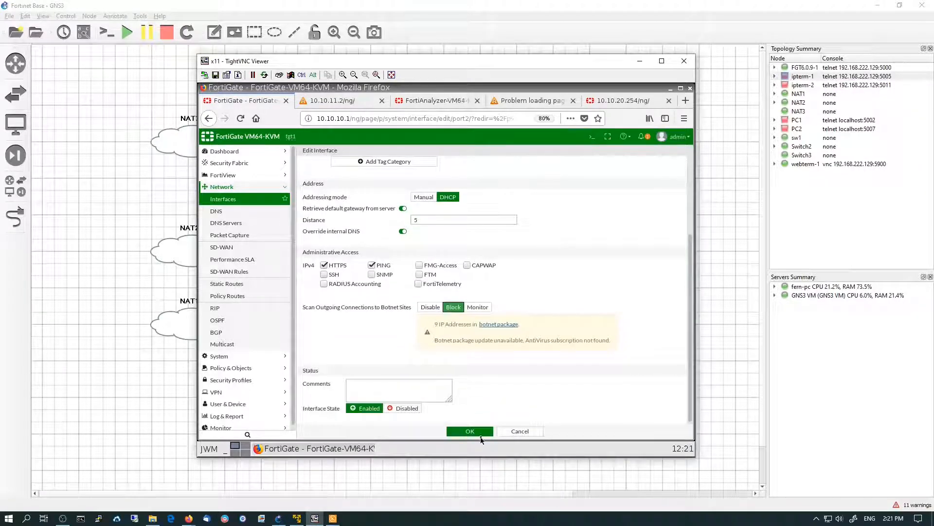
pyautogui.click(485, 432)
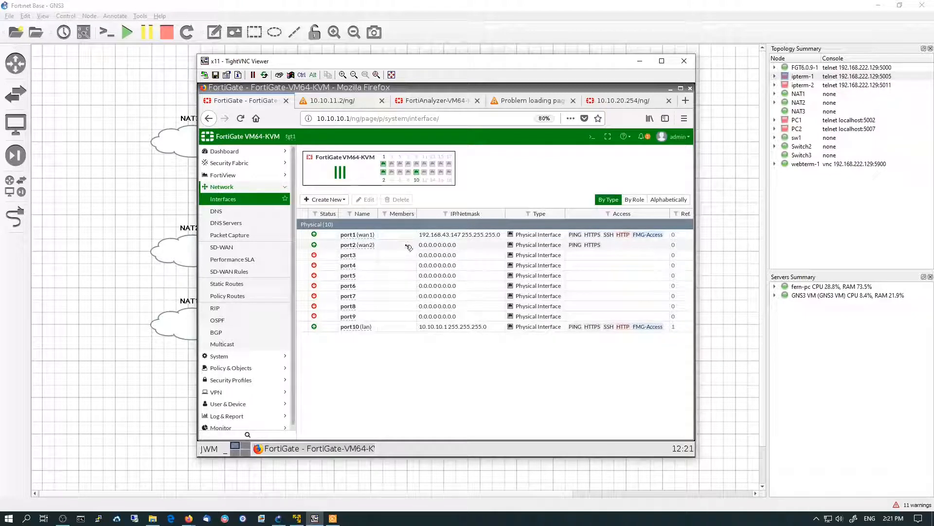
# Specify system DNS servers 1.1.1.1 and 8.8.8.8 with local domain name lolcal.co.za and apply
pyautogui.click(238, 202)
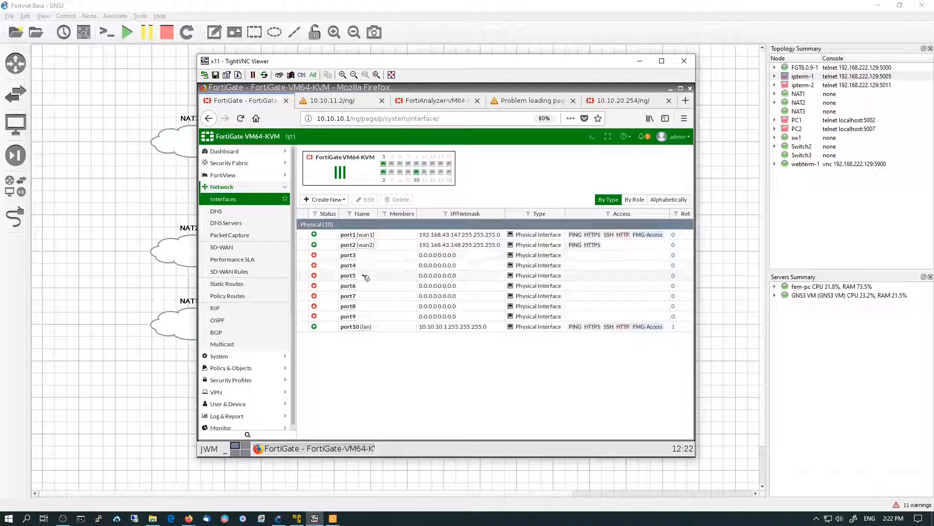
pyautogui.click(219, 213)
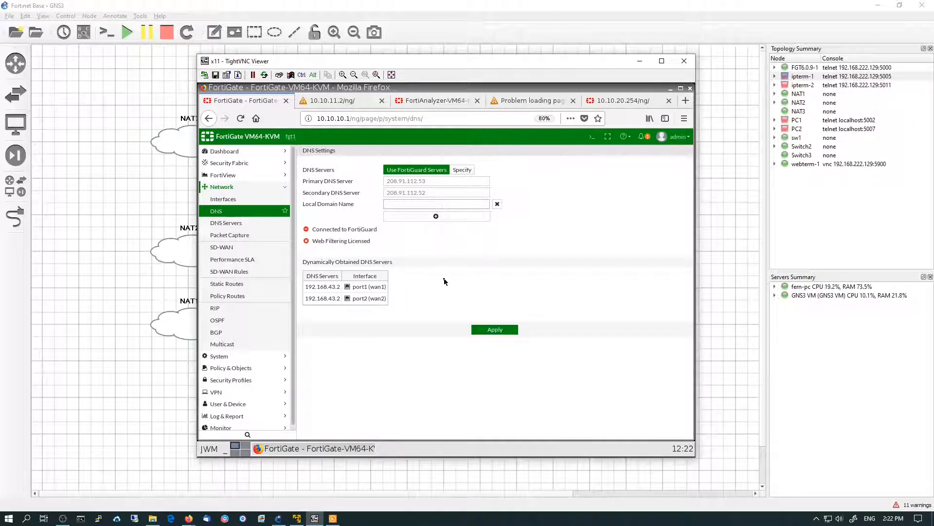
pyautogui.click(463, 170)
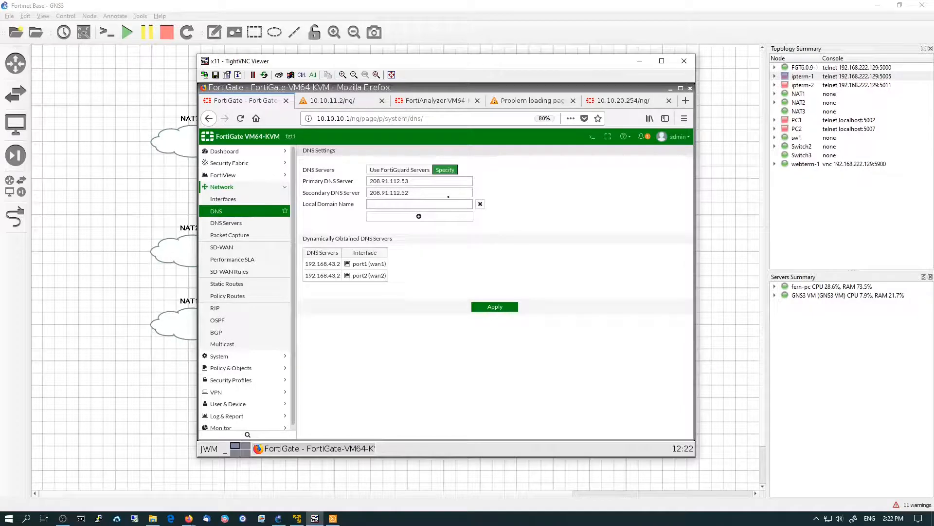
pyautogui.moveTo(424, 181); pyautogui.dragTo(339, 179)
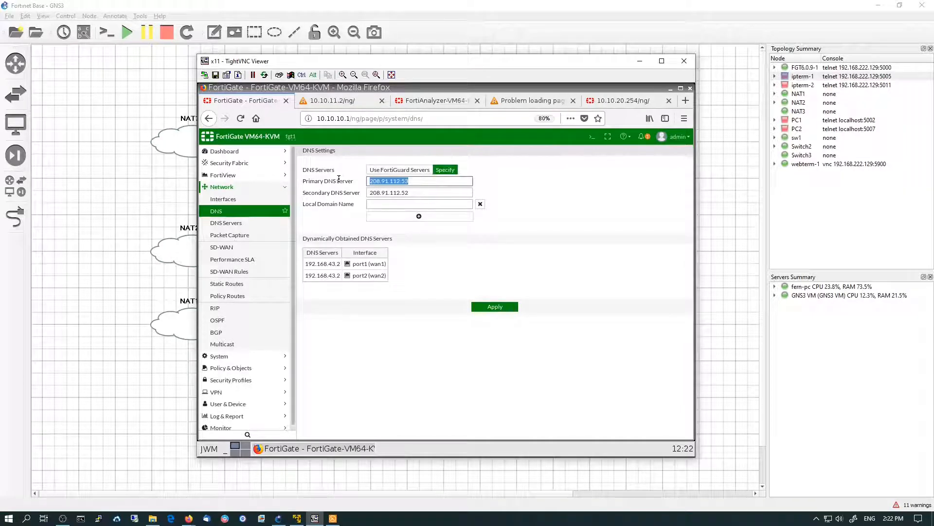
pyautogui.write('1.1.1.1')
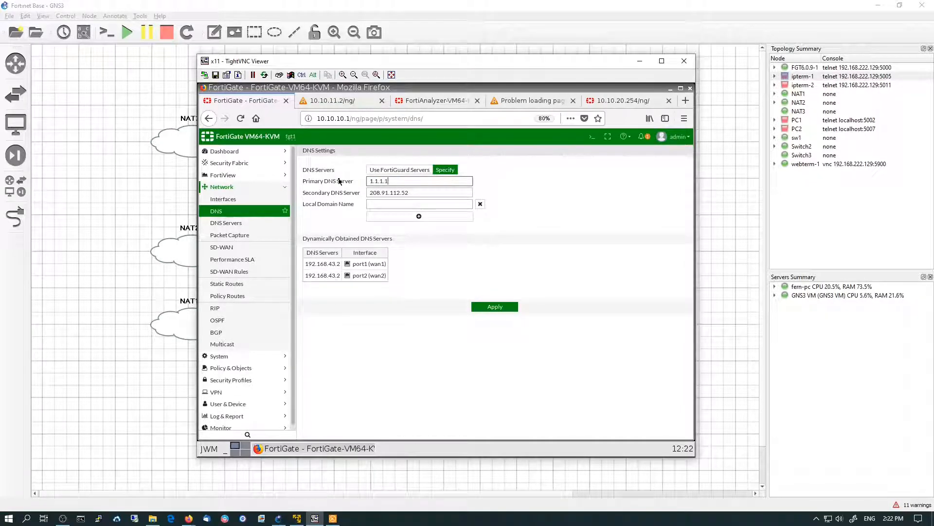
pyautogui.press('Tab')
pyautogui.write('8.8.8.')
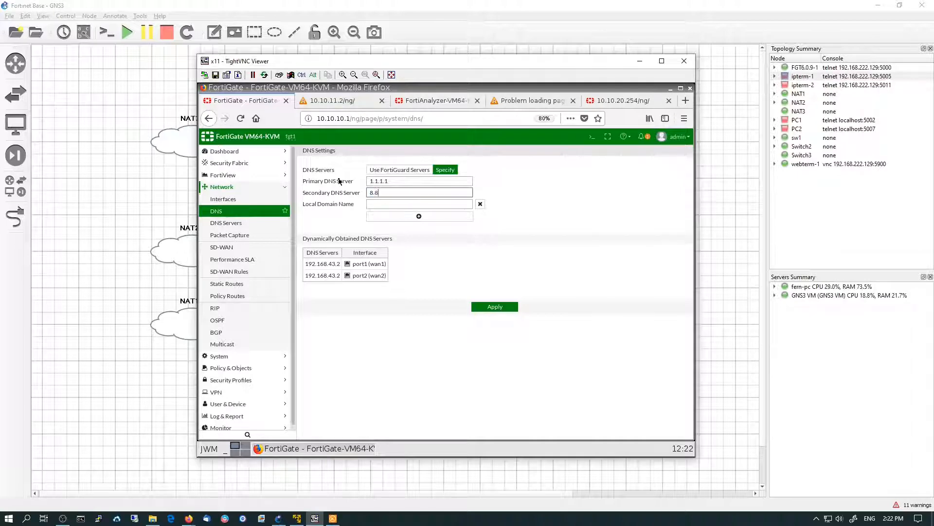
pyautogui.click(374, 201)
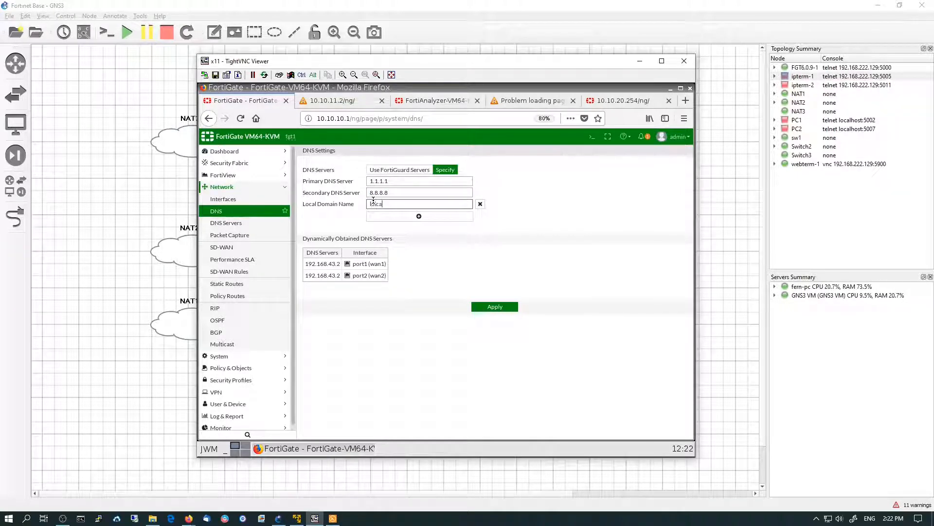
pyautogui.write('local.co.za')
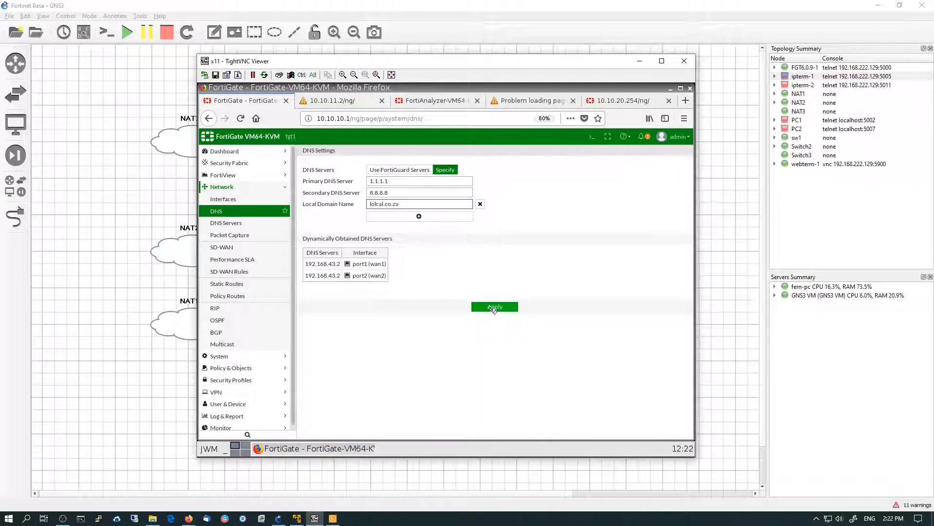
pyautogui.click(494, 308)
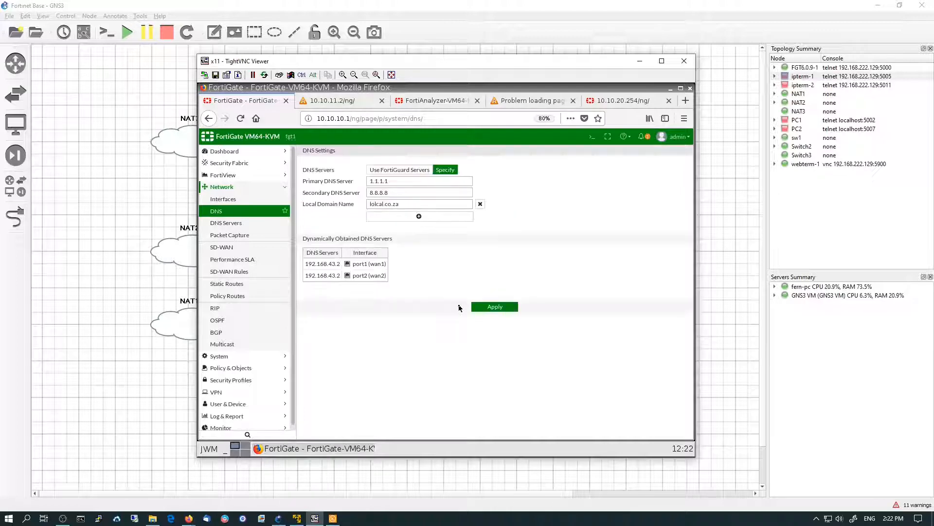
# Create a DNS service on the lan (port10) interface in Forward to System DNS mode
pyautogui.click(244, 224)
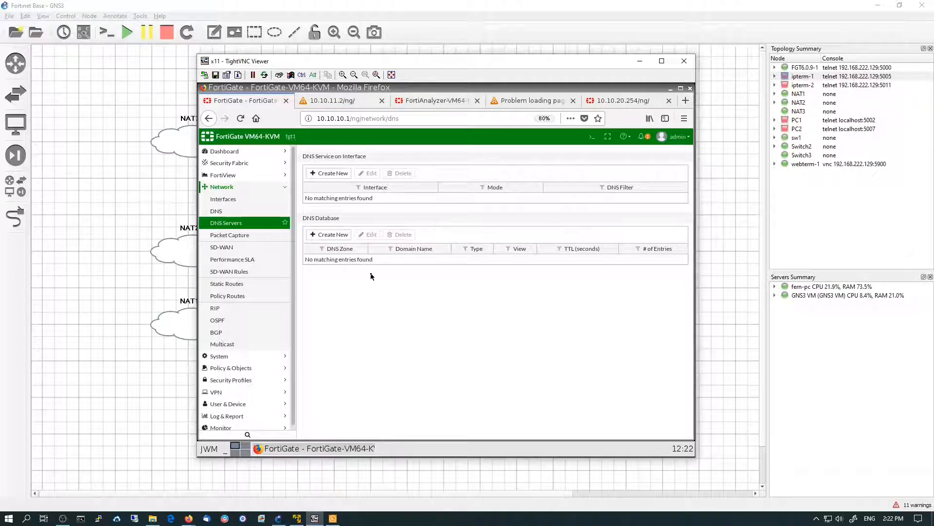
pyautogui.click(343, 174)
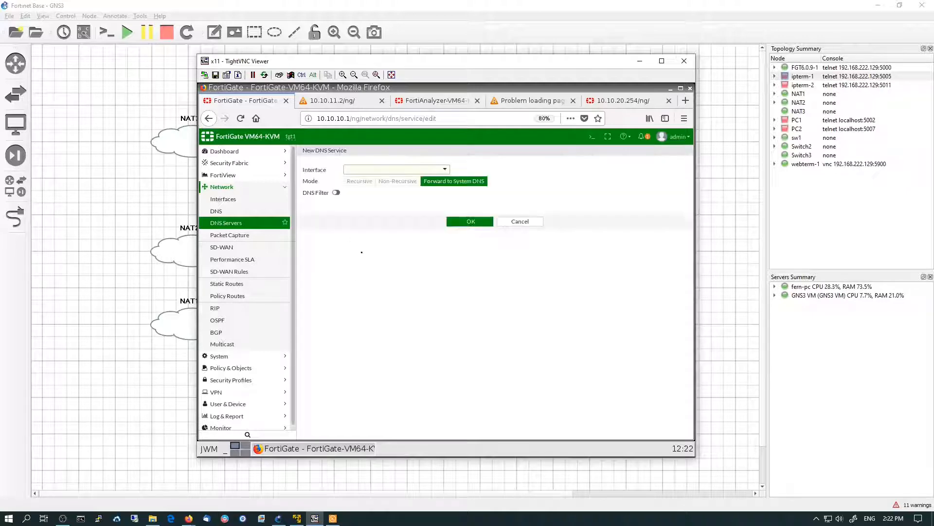
pyautogui.click(361, 171)
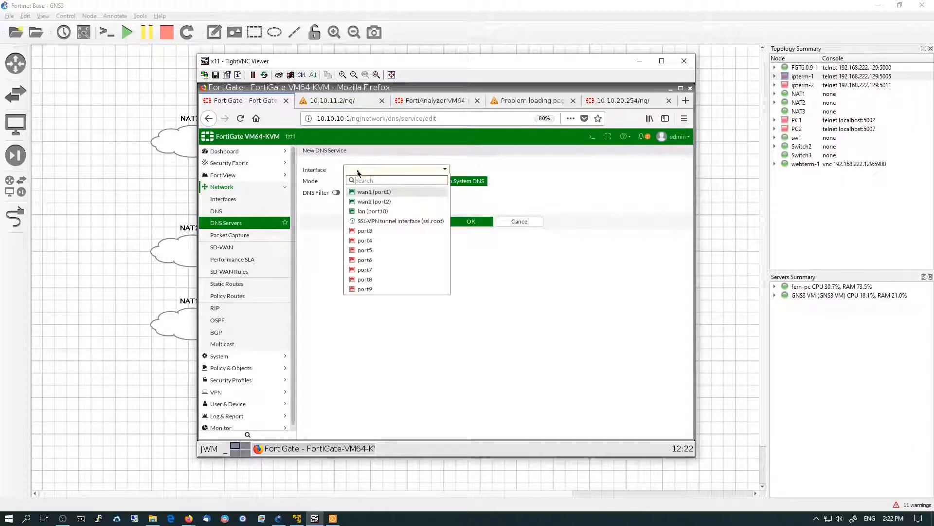
pyautogui.click(370, 212)
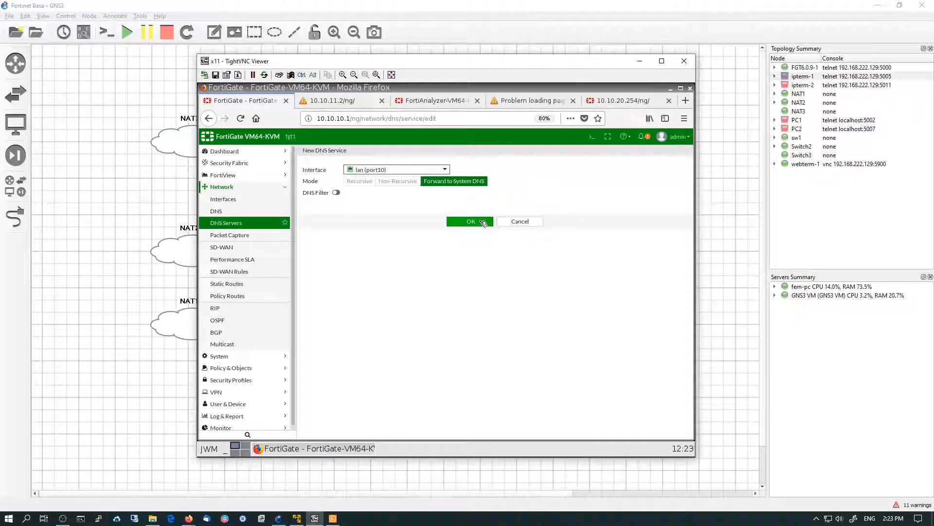
pyautogui.click(470, 221)
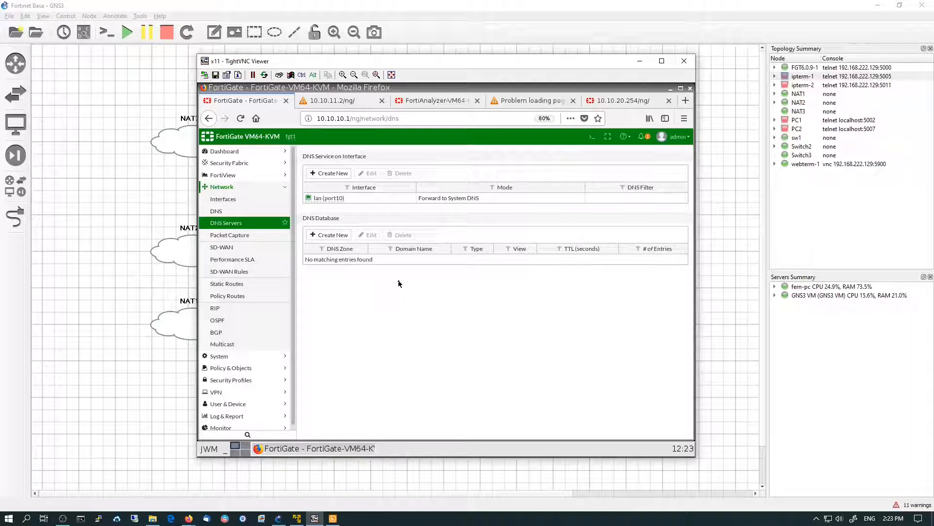
# Review the static routes list and the routing monitor table
pyautogui.click(240, 286)
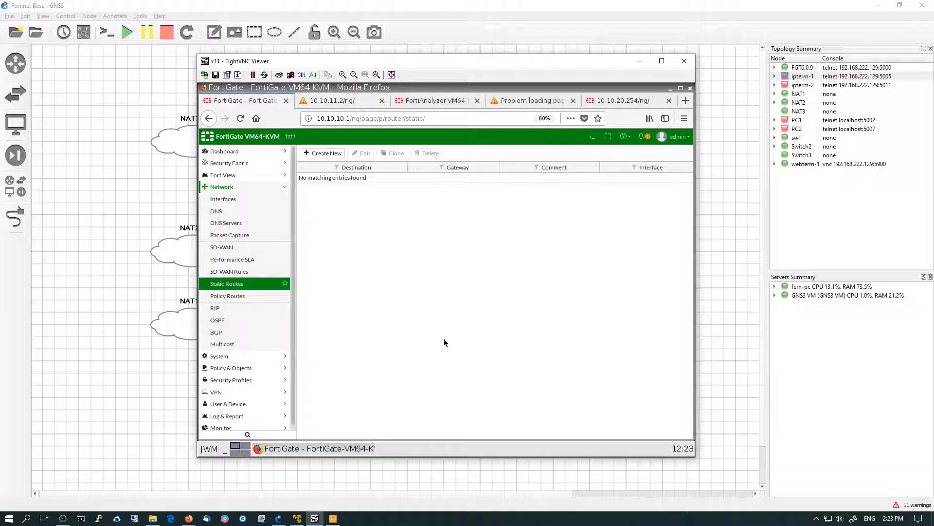
pyautogui.scroll(-1, 251, 387)
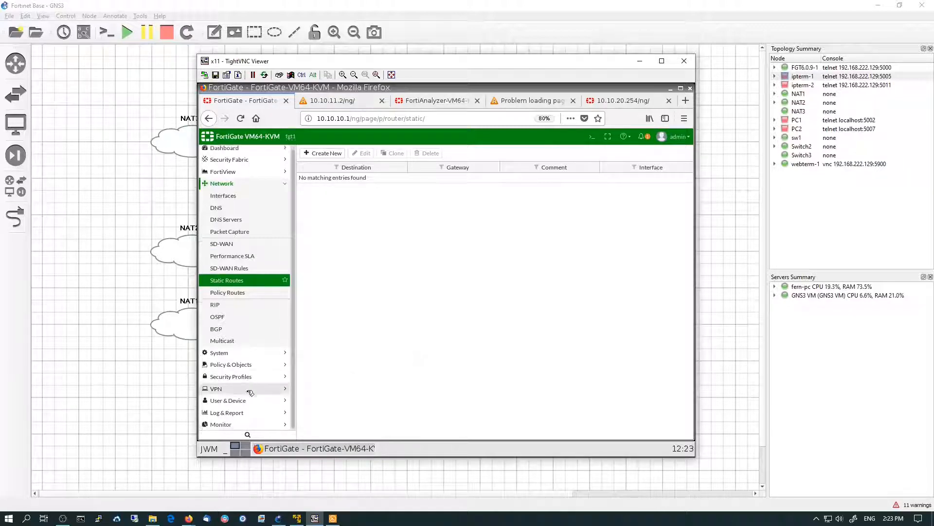
pyautogui.click(234, 424)
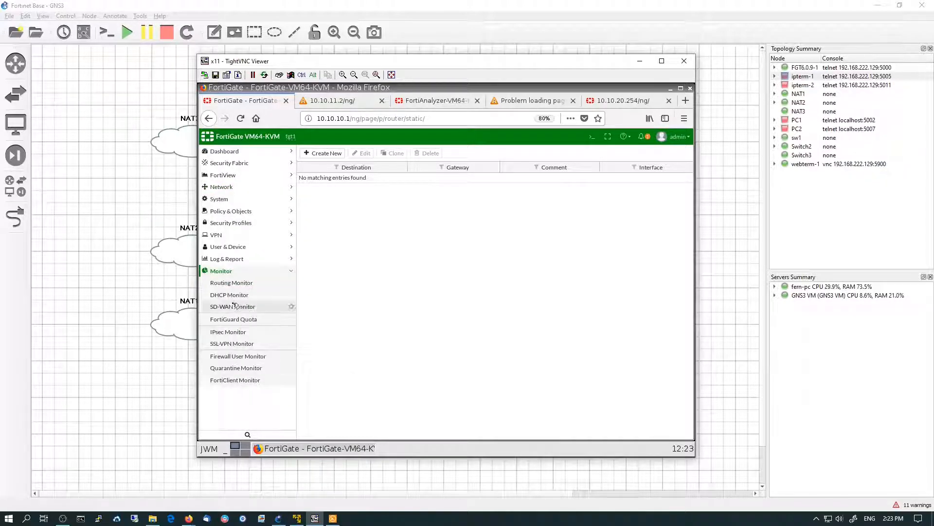
pyautogui.click(239, 283)
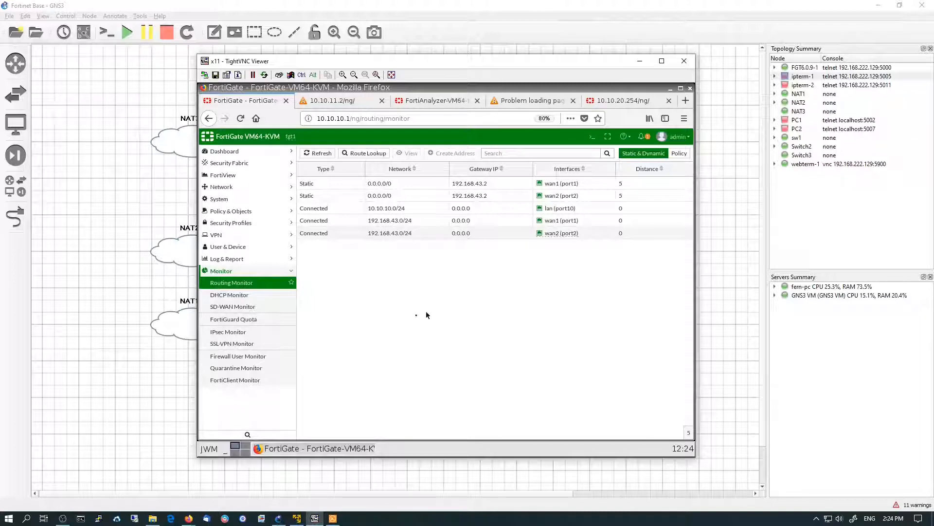
# Open the log settings, review local and remote logging options, and apply them
pyautogui.click(241, 261)
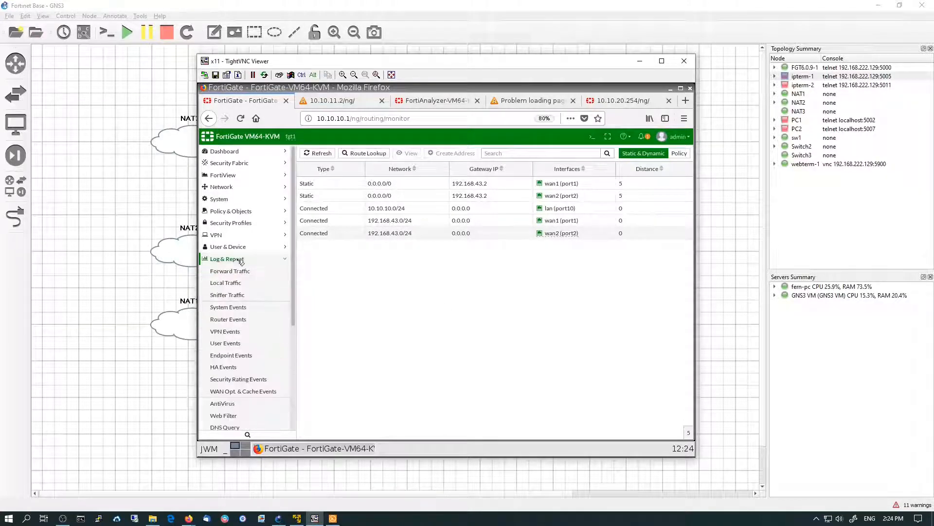
pyautogui.scroll(-5, 254, 368)
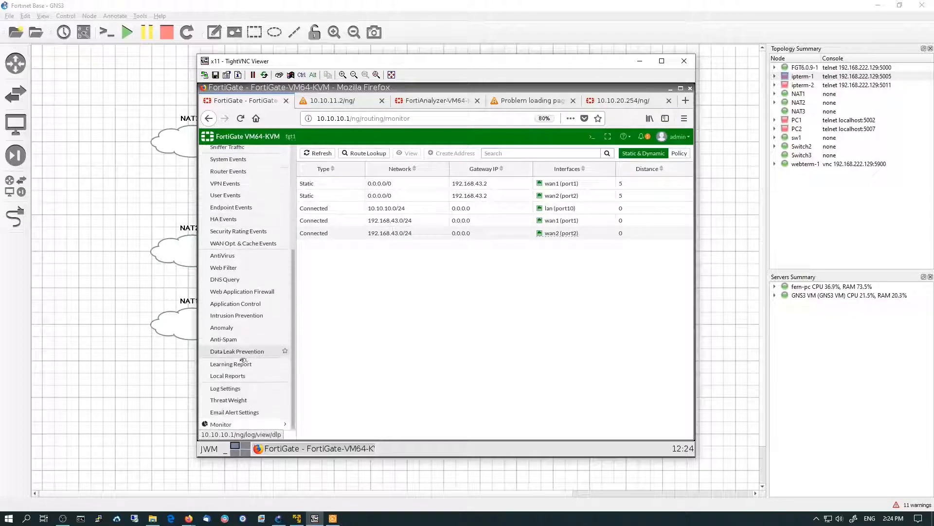
pyautogui.click(238, 388)
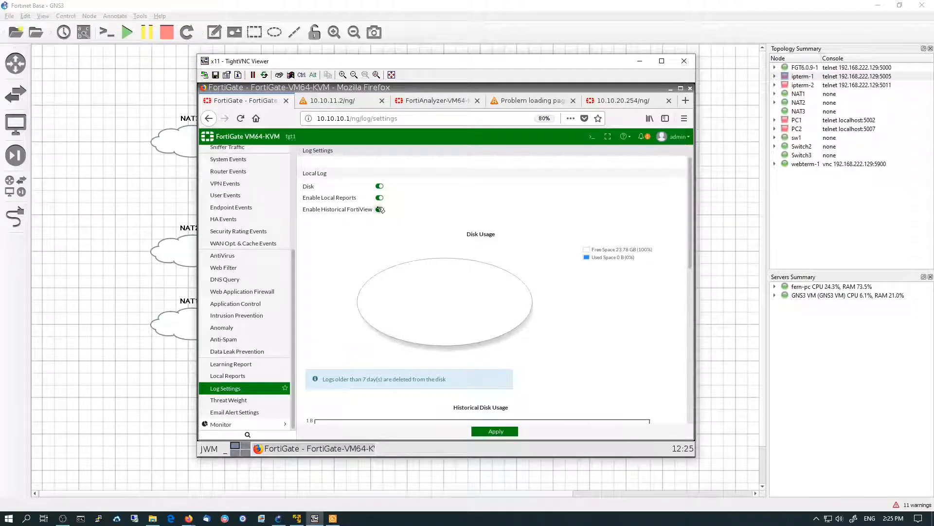
pyautogui.moveTo(436, 332)
pyautogui.scroll(-6, 437, 332)
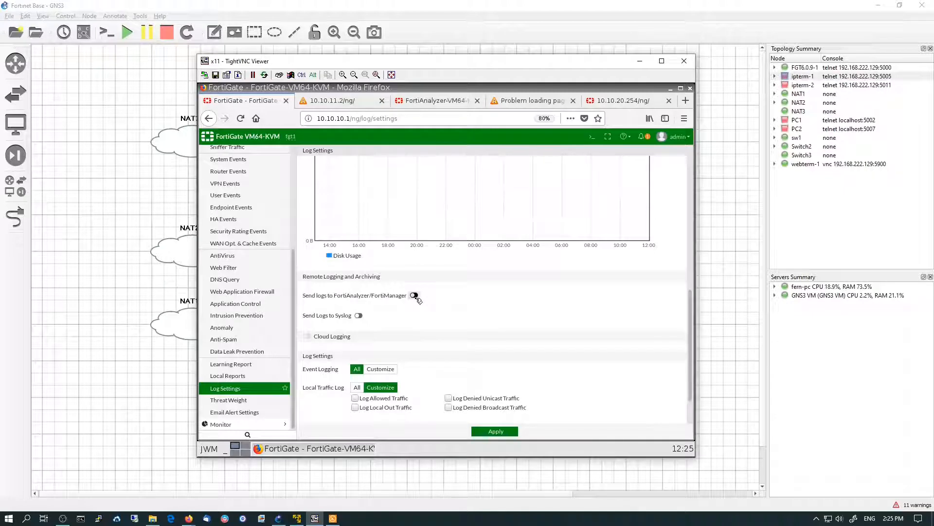
pyautogui.scroll(-2, 416, 298)
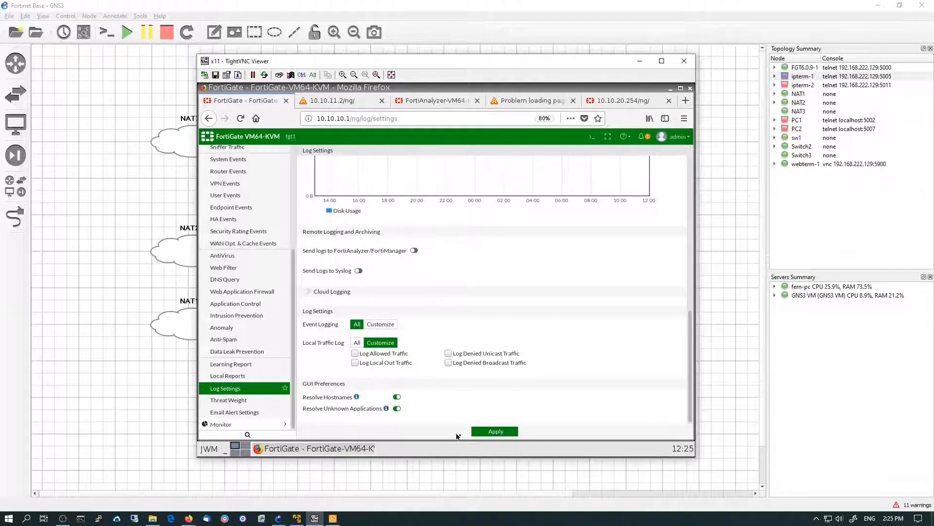
pyautogui.click(485, 432)
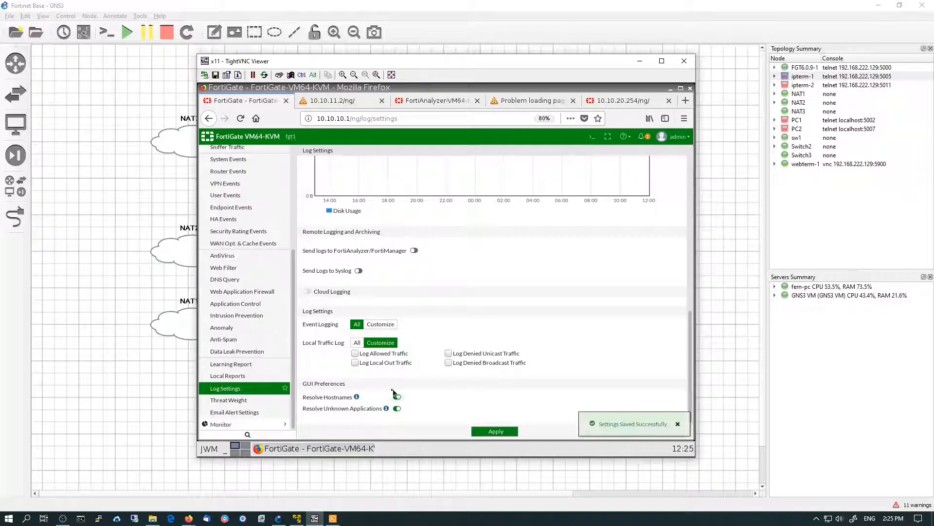
# Set threat weights: Pornography, Peer-to-peer File Sharing and Proxy Avoidance to High, Extremist Groups and Explicit Violence to Critical, then apply
pyautogui.click(249, 402)
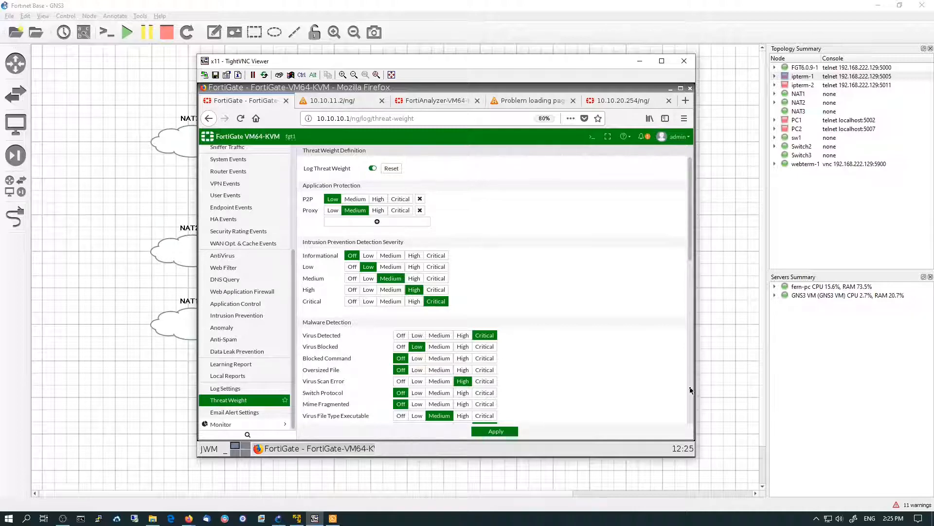
pyautogui.scroll(-10, 690, 390)
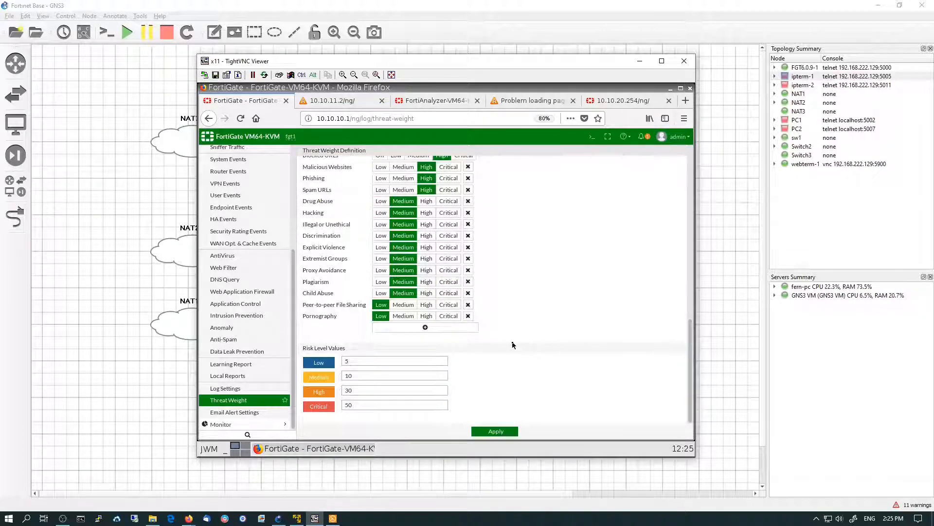
pyautogui.click(432, 316)
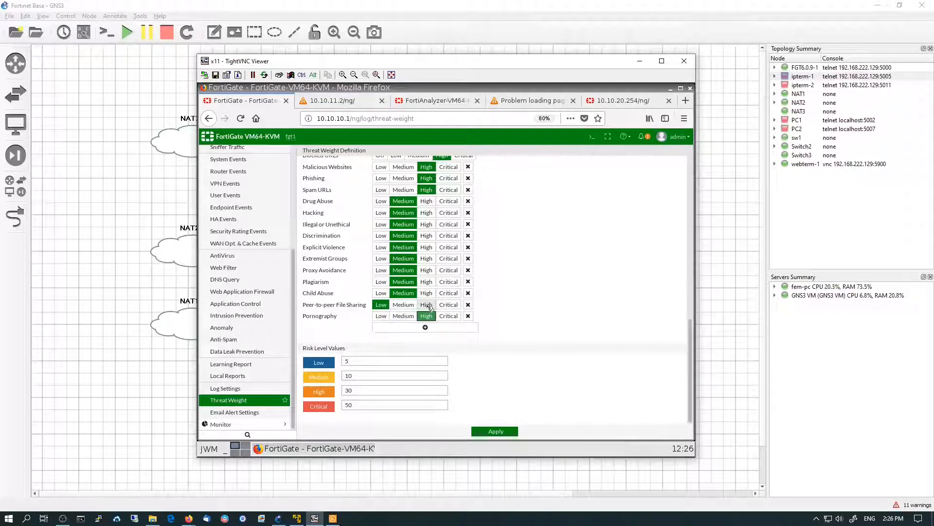
pyautogui.click(428, 305)
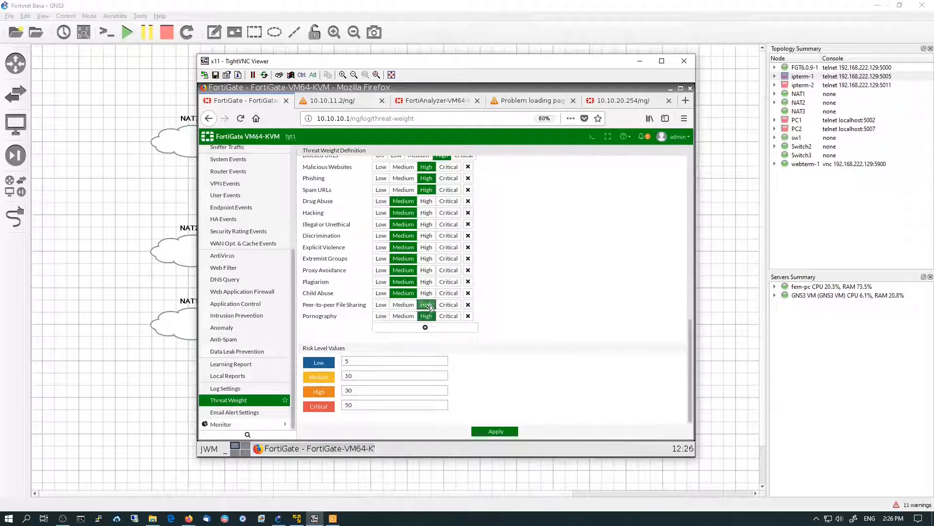
pyautogui.click(428, 271)
pyautogui.click(448, 259)
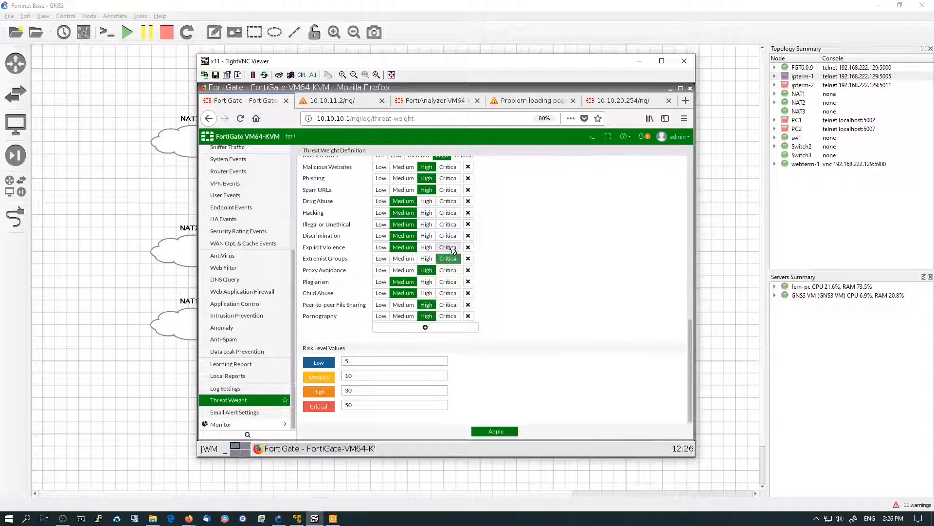
pyautogui.click(453, 248)
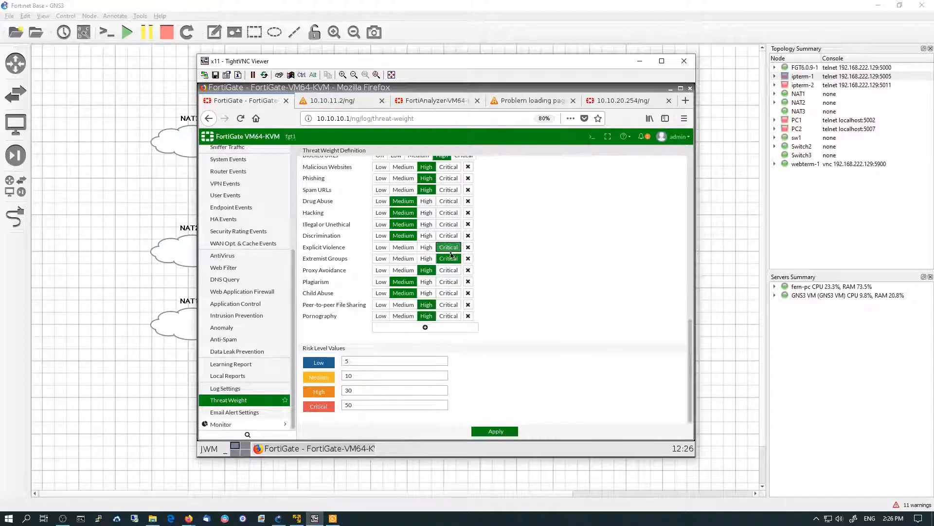
pyautogui.click(507, 433)
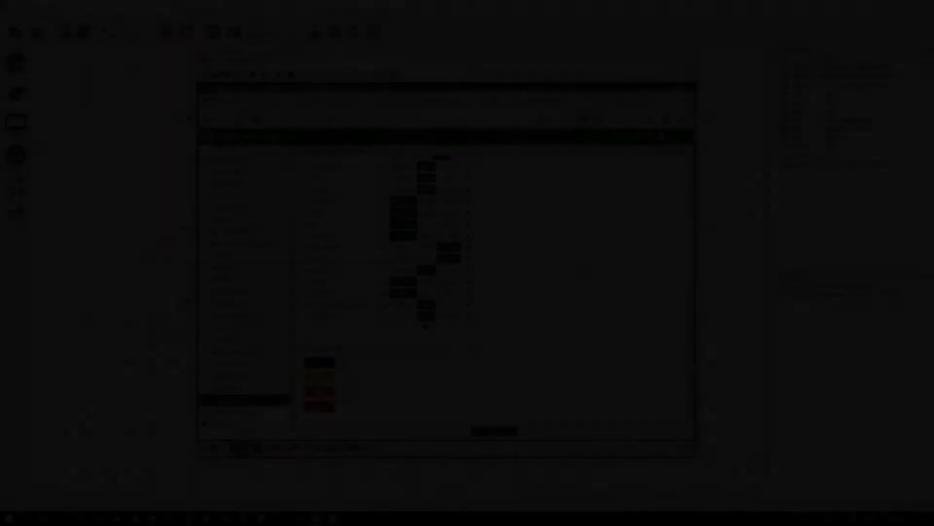
# Create a new IPv4 policy and name it web
pyautogui.scroll(1, 583, 274)
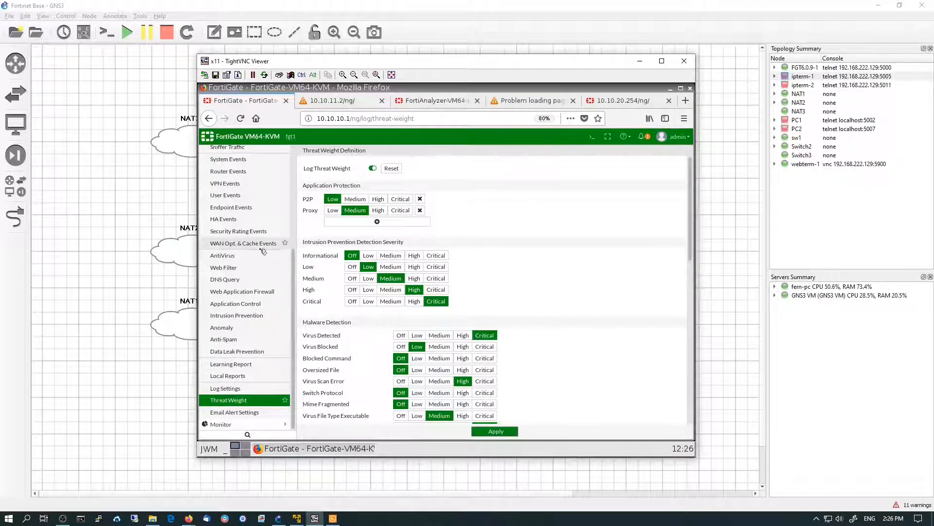
pyautogui.scroll(4, 246, 263)
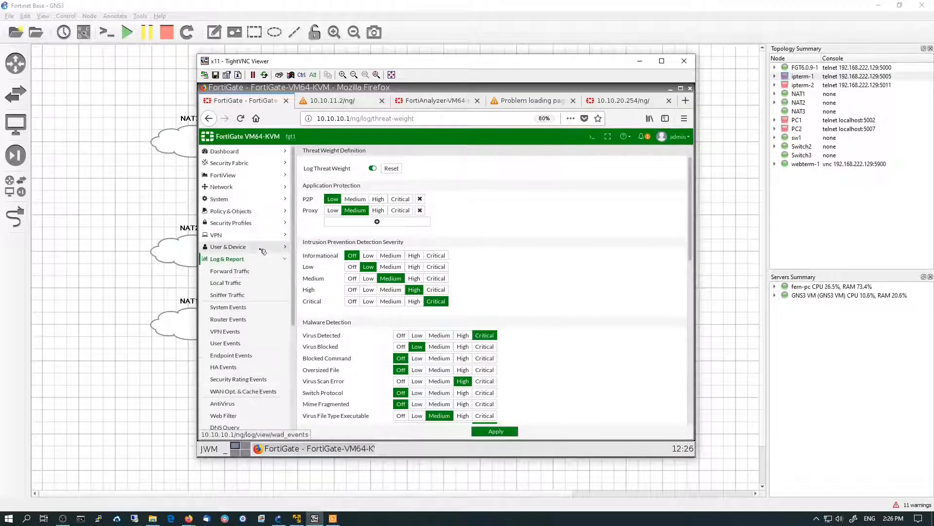
pyautogui.click(240, 212)
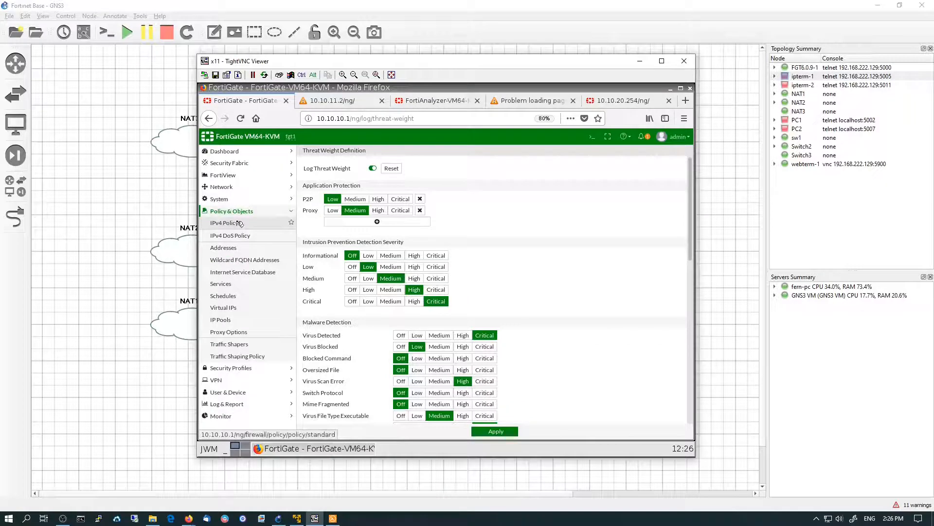
pyautogui.click(241, 223)
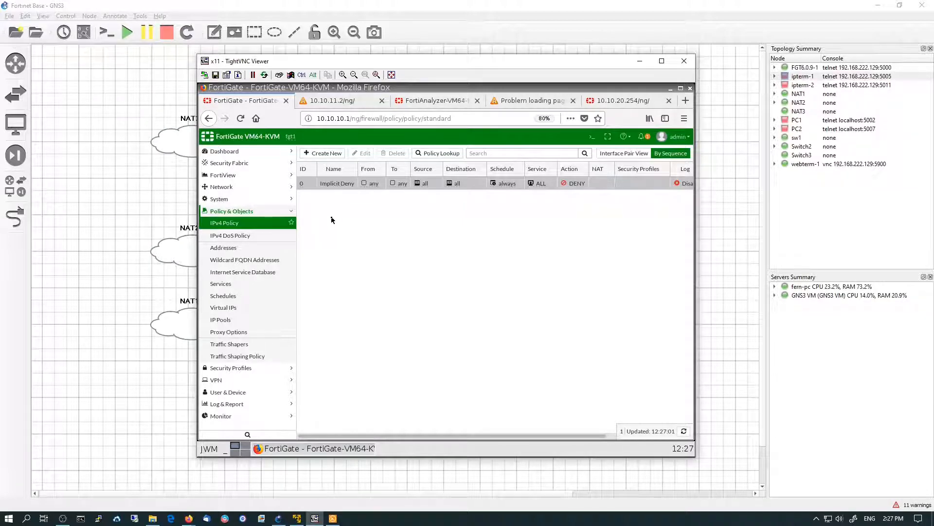
pyautogui.click(323, 153)
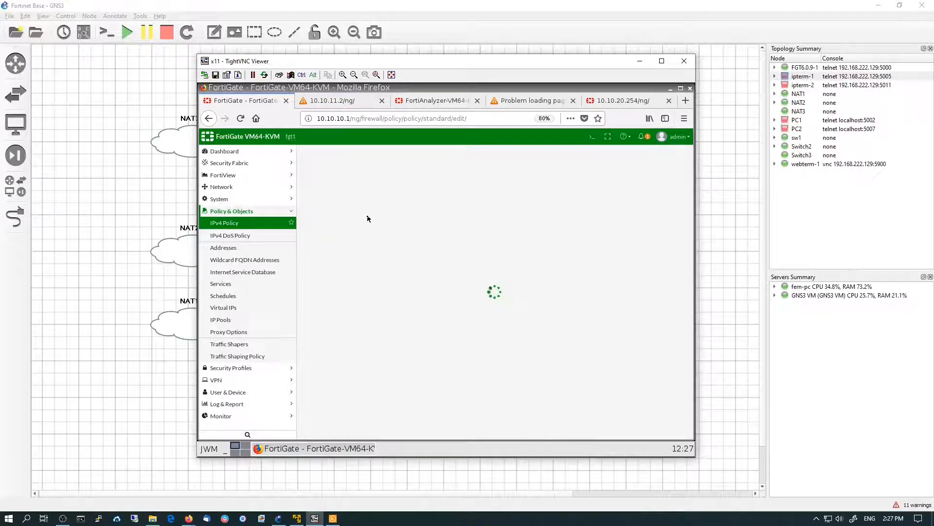
pyautogui.click(372, 177)
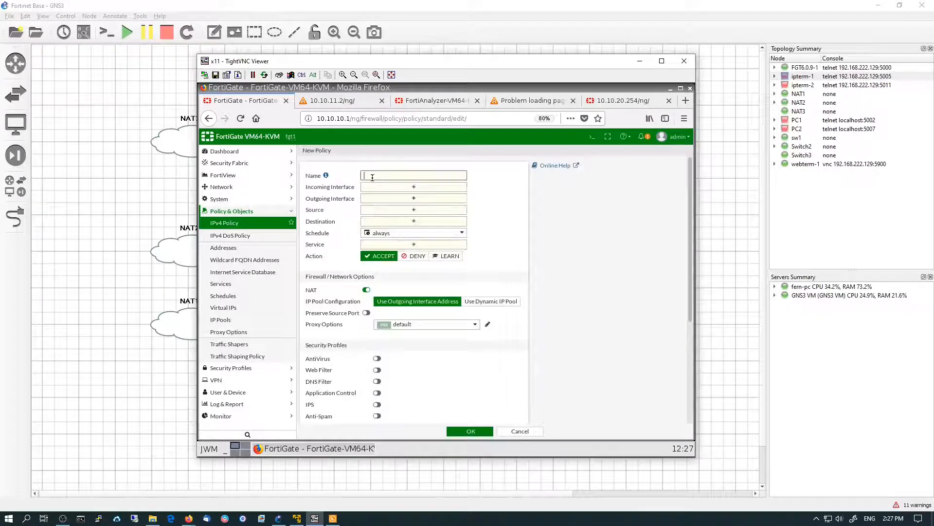
pyautogui.write('web')
# Set the policy's incoming interface to lan (port10) and outgoing interfaces to wan1 (port1) and wan2 (port2)
pyautogui.click(381, 188)
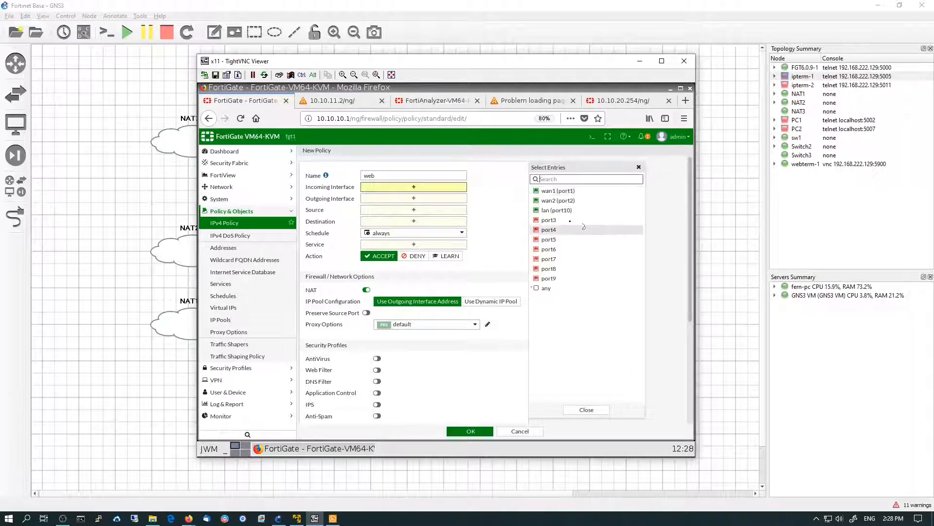
pyautogui.click(558, 213)
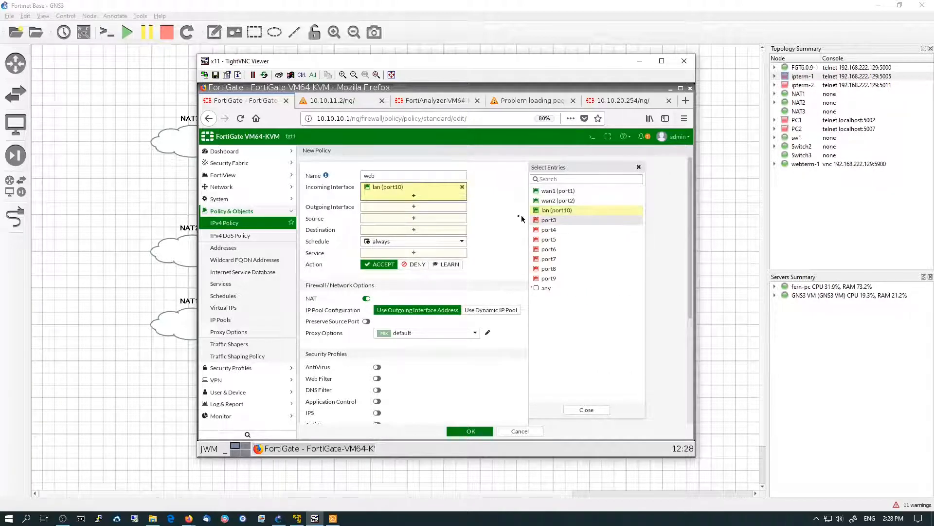
pyautogui.click(438, 209)
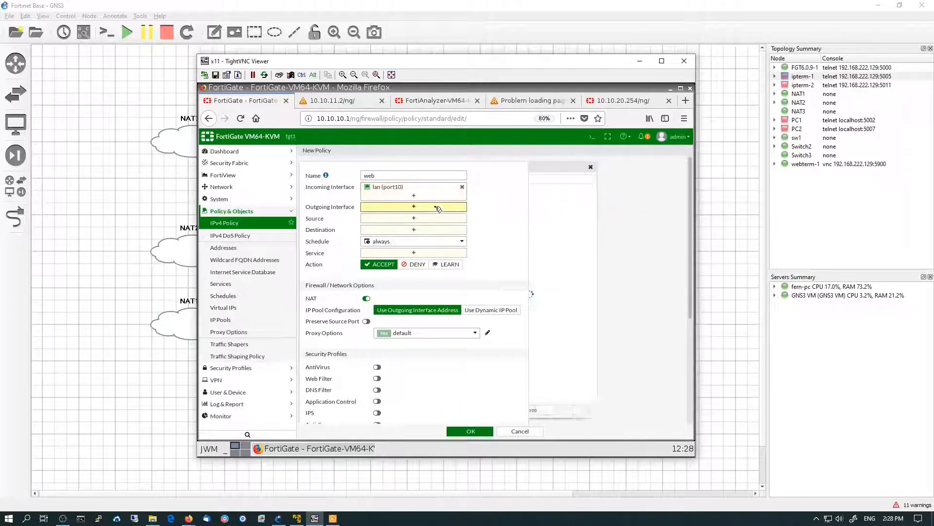
pyautogui.click(558, 191)
pyautogui.click(558, 200)
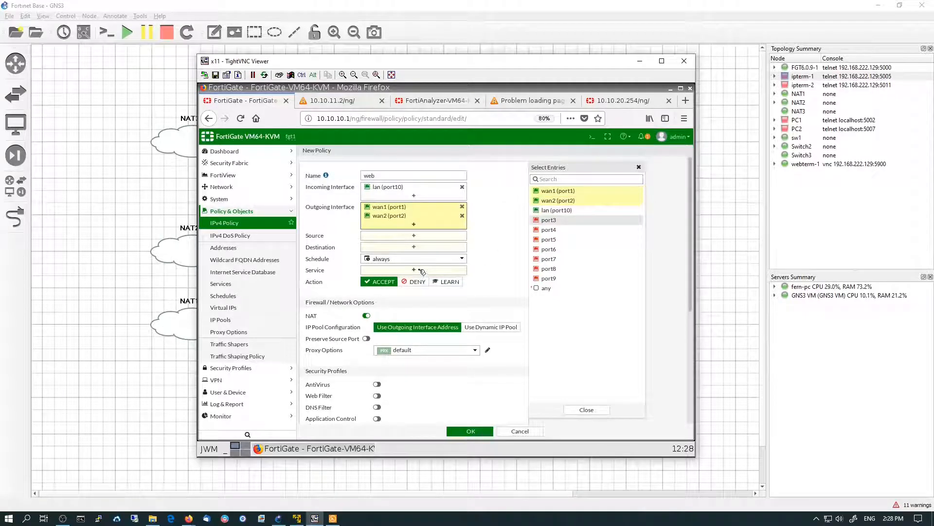
# Set the policy's source and destination addresses to all
pyautogui.click(421, 238)
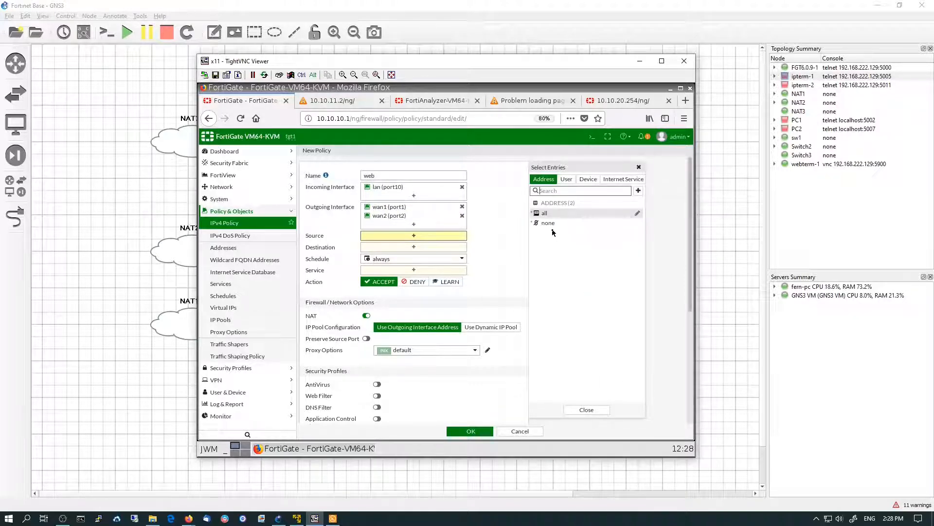
pyautogui.click(555, 214)
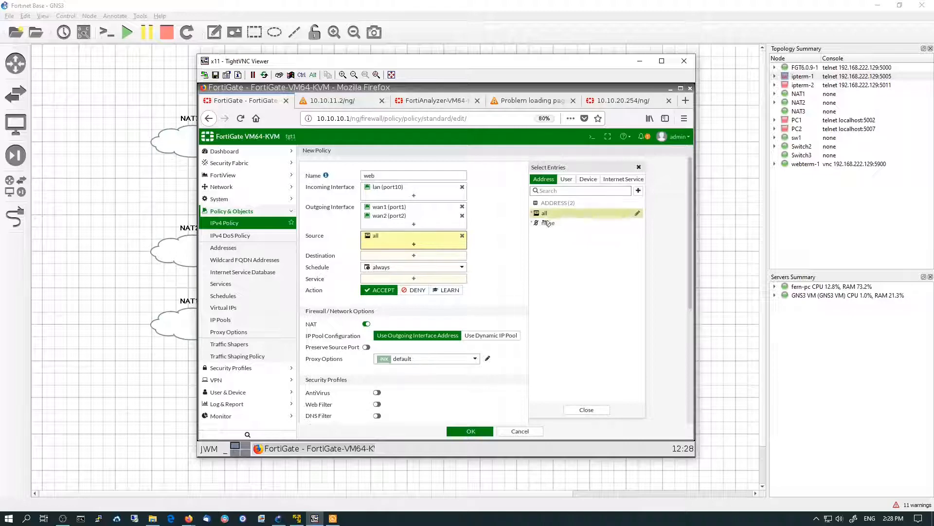
pyautogui.click(393, 255)
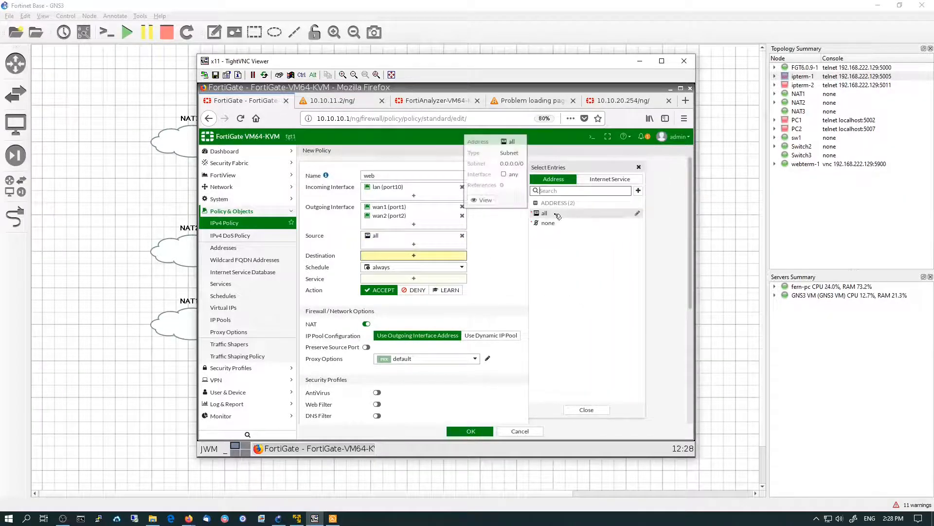
pyautogui.click(558, 215)
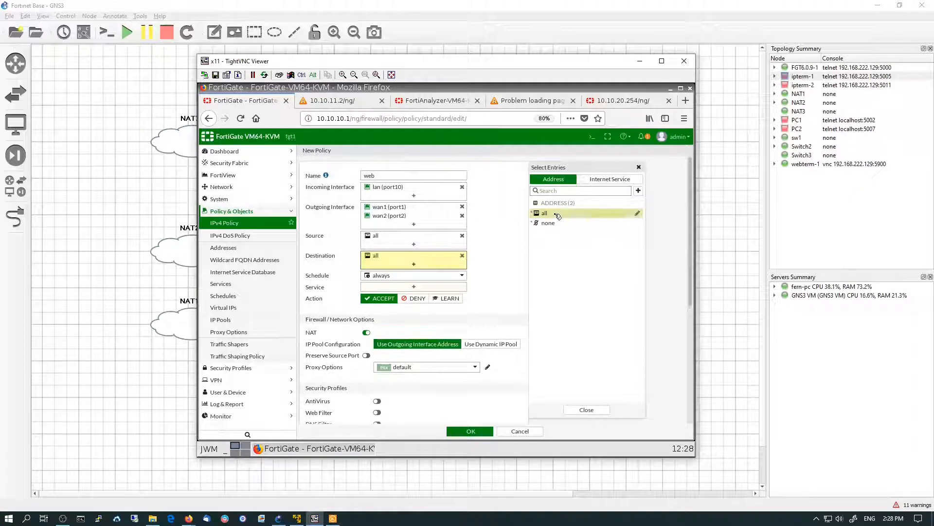
# Set the policy's service to the Web Access service group
pyautogui.click(408, 287)
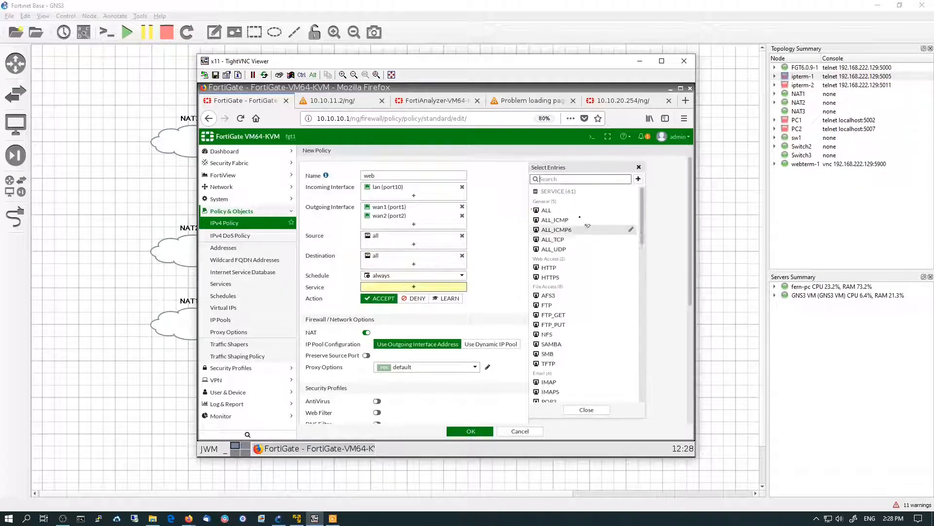
pyautogui.click(550, 178)
pyautogui.write('web')
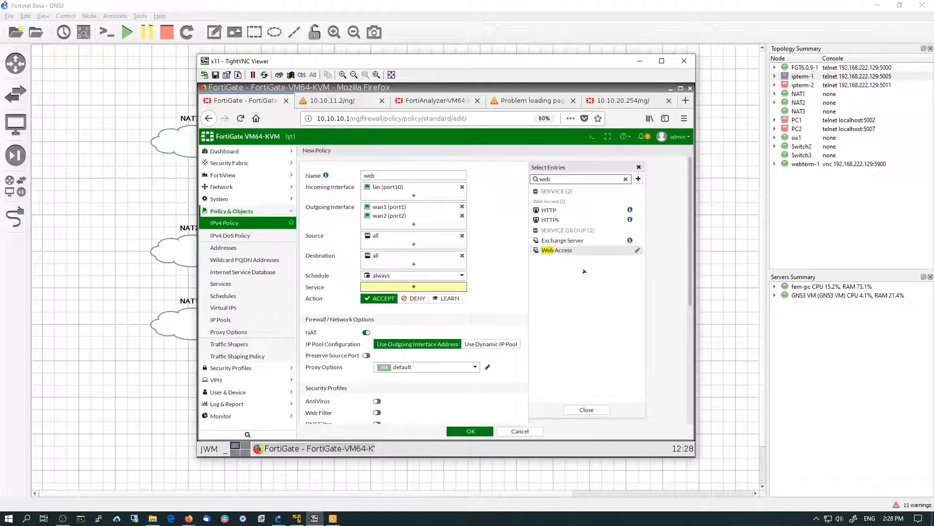
pyautogui.moveTo(567, 251)
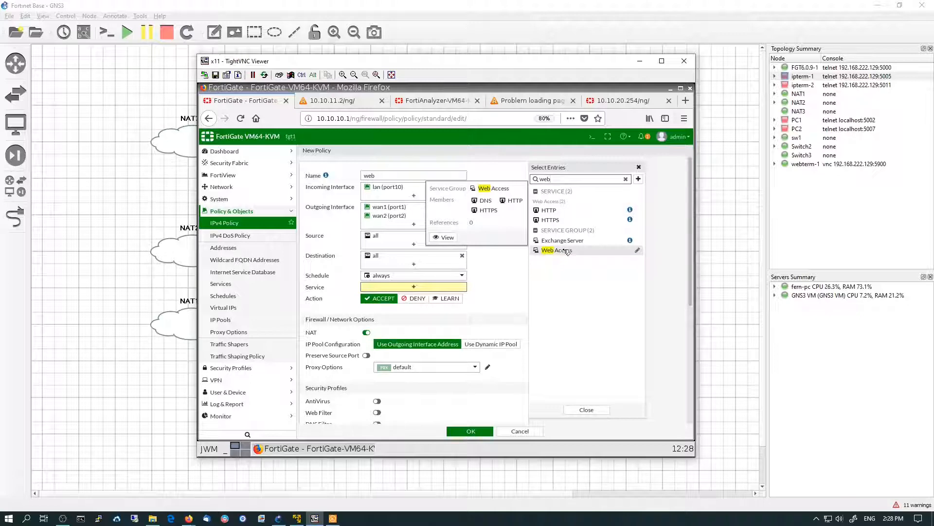
pyautogui.click(567, 251)
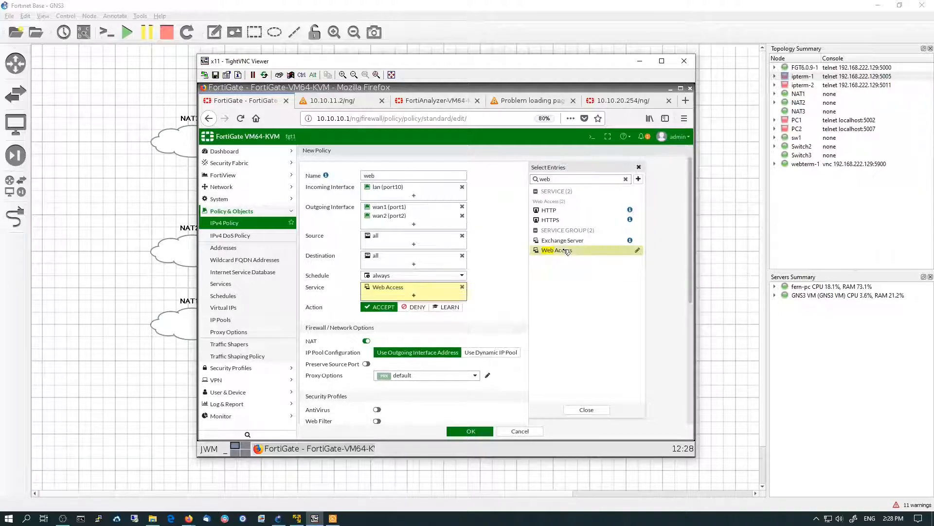
# Close the service selection, set logging of allowed traffic to All Sessions, and save the web policy
pyautogui.click(586, 411)
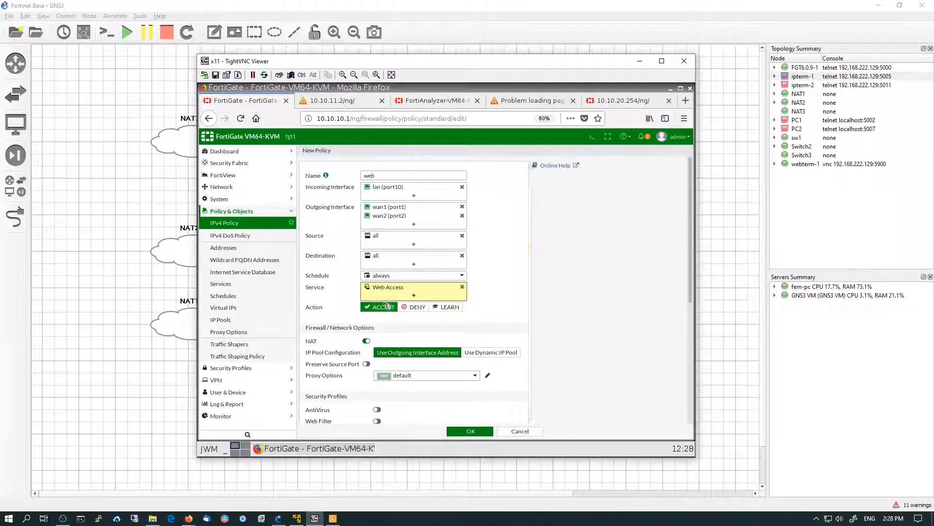
pyautogui.scroll(-2, 411, 314)
pyautogui.scroll(-1, 411, 314)
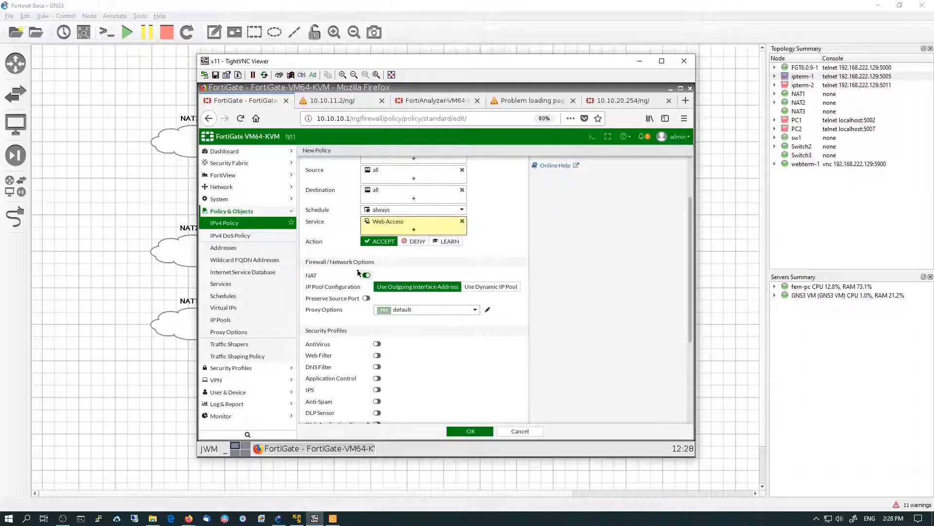
pyautogui.scroll(-3, 438, 367)
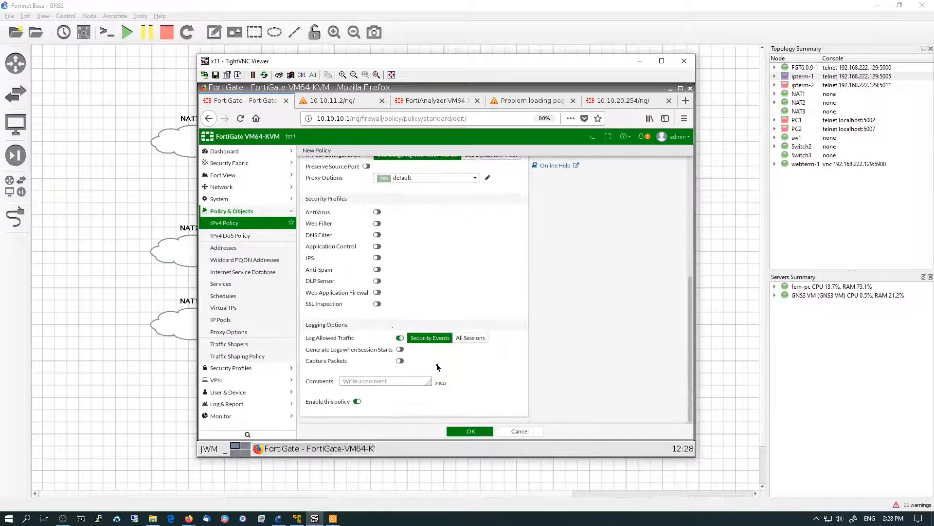
pyautogui.click(471, 338)
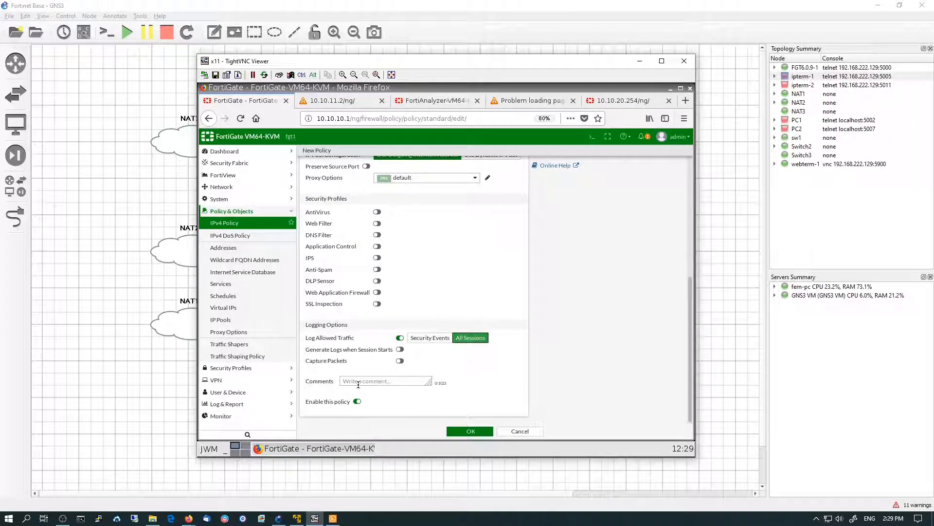
pyautogui.click(458, 432)
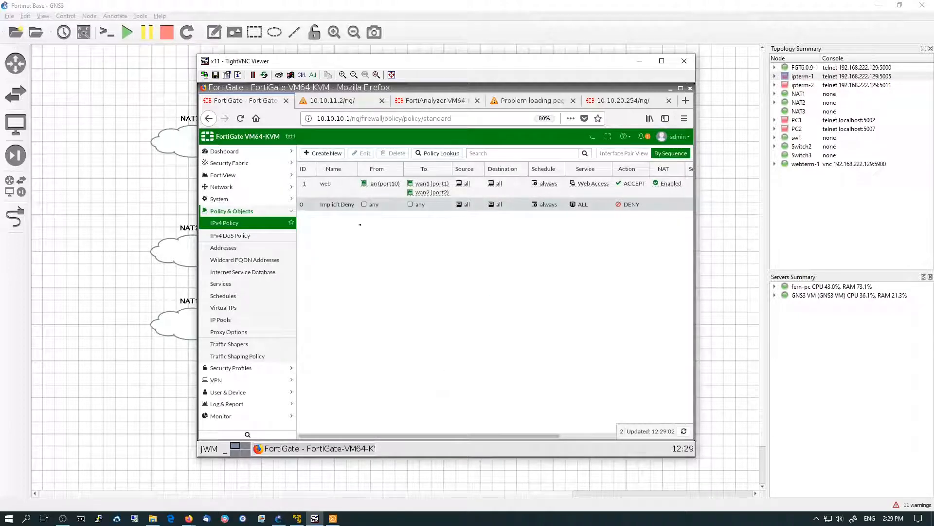
# Create a new IPv4 policy and name it email
pyautogui.click(329, 153)
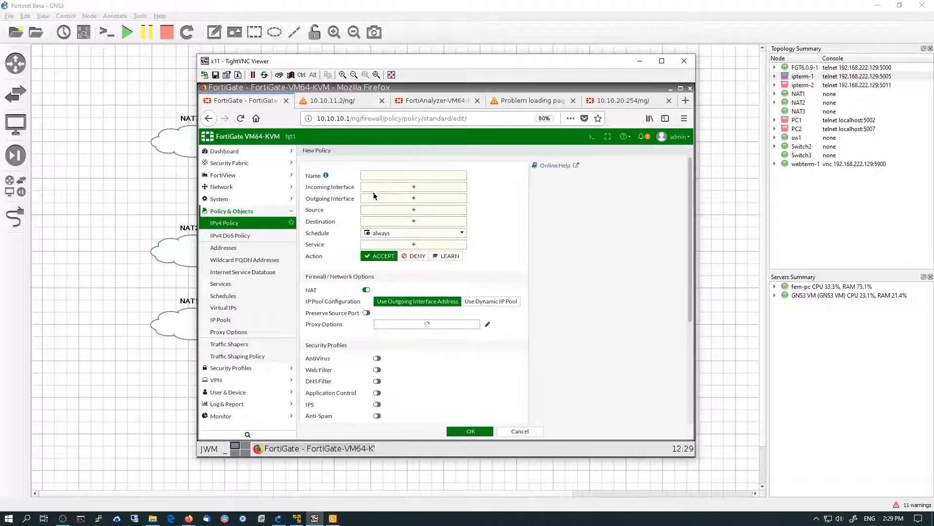
pyautogui.click(388, 176)
pyautogui.write('em')
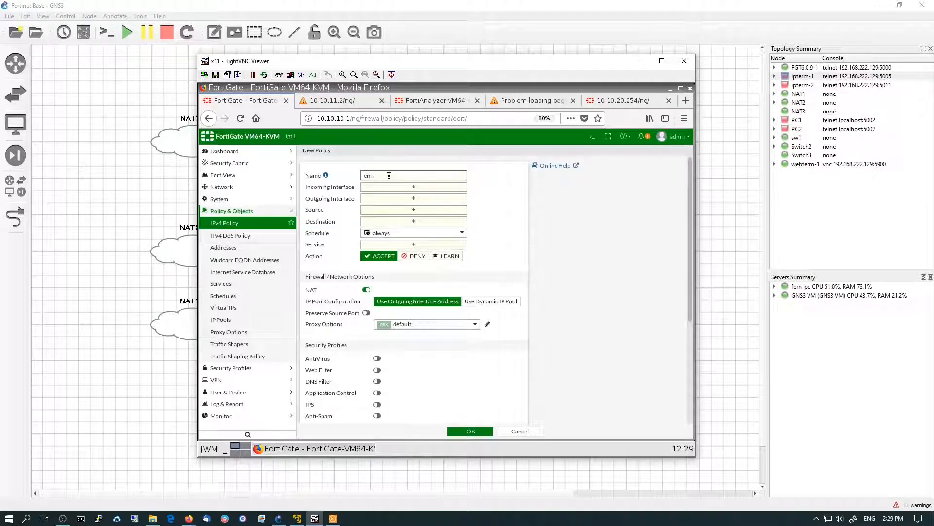
pyautogui.write('ail')
# Set the email policy's incoming interface to lan (port10) and outgoing interfaces to wan1 (port1) and wan2 (port2)
pyautogui.click(388, 188)
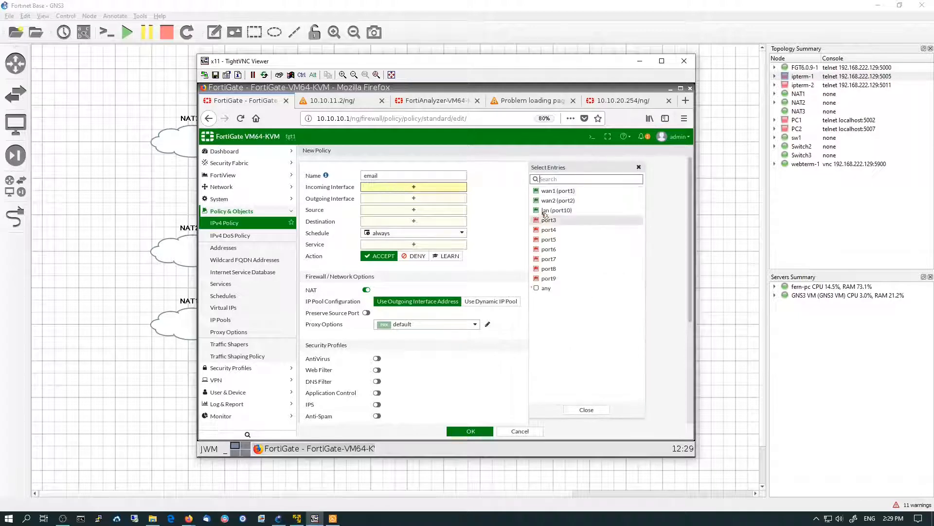
pyautogui.click(551, 211)
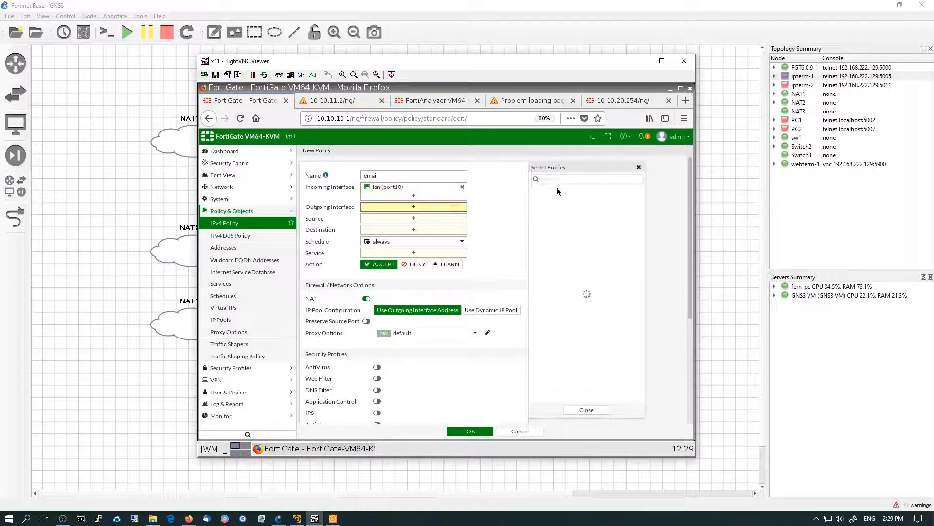
pyautogui.click(559, 191)
pyautogui.click(558, 200)
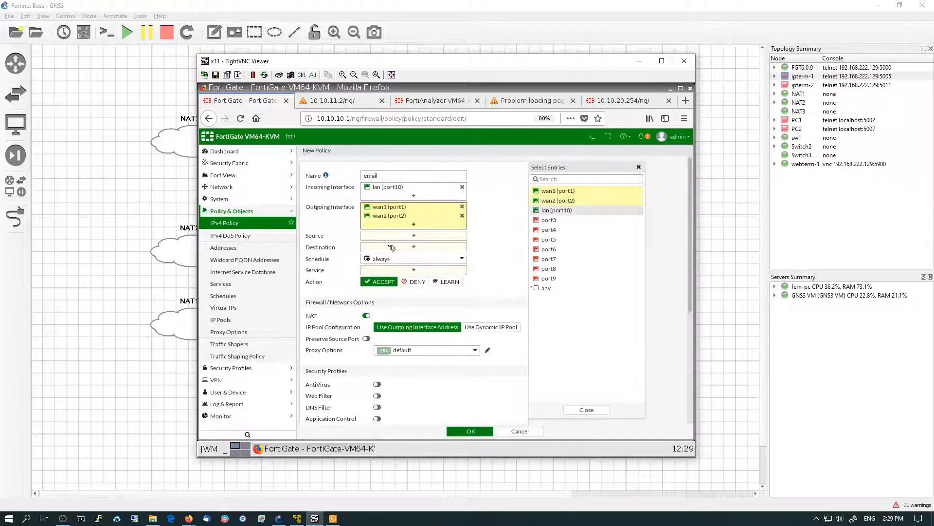
# Set the email policy's source and destination addresses to all
pyautogui.click(393, 238)
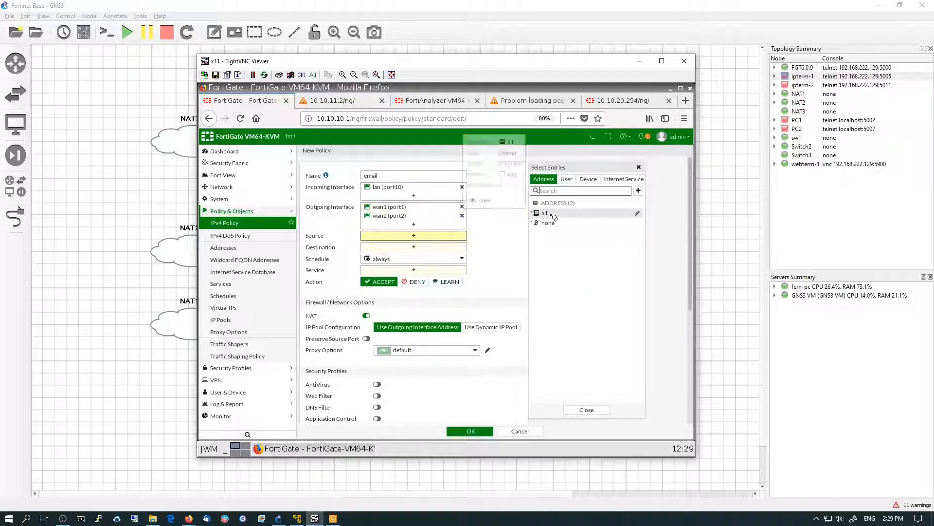
pyautogui.click(542, 213)
pyautogui.click(410, 256)
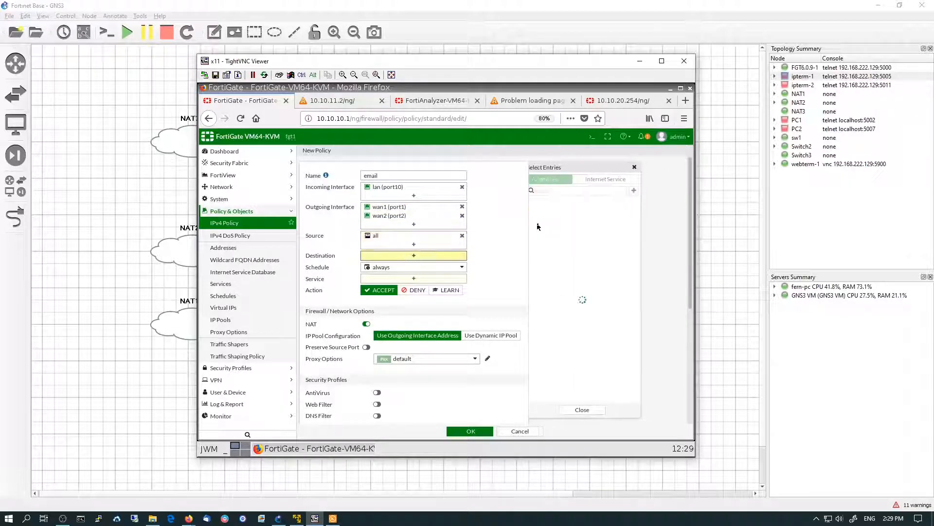
pyautogui.click(544, 213)
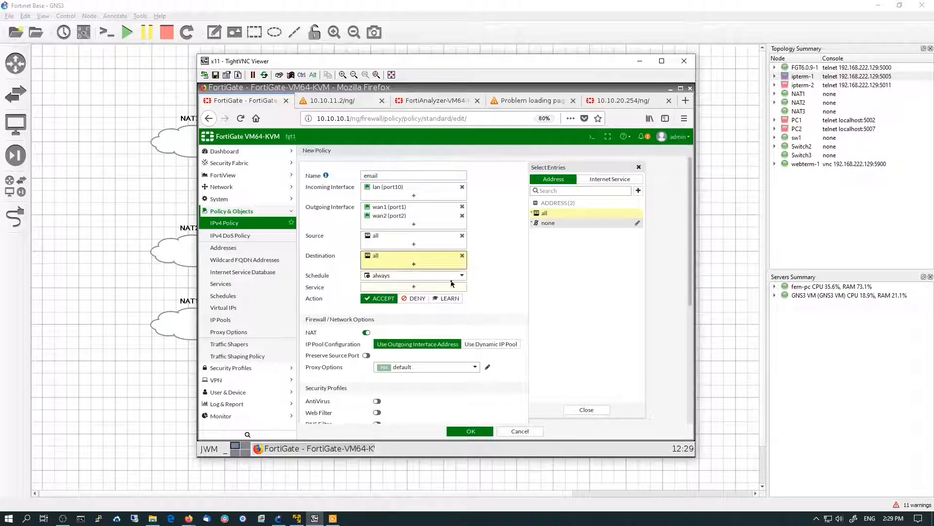
# Search the services for email and set the policy's service to the Email Access service group
pyautogui.click(407, 288)
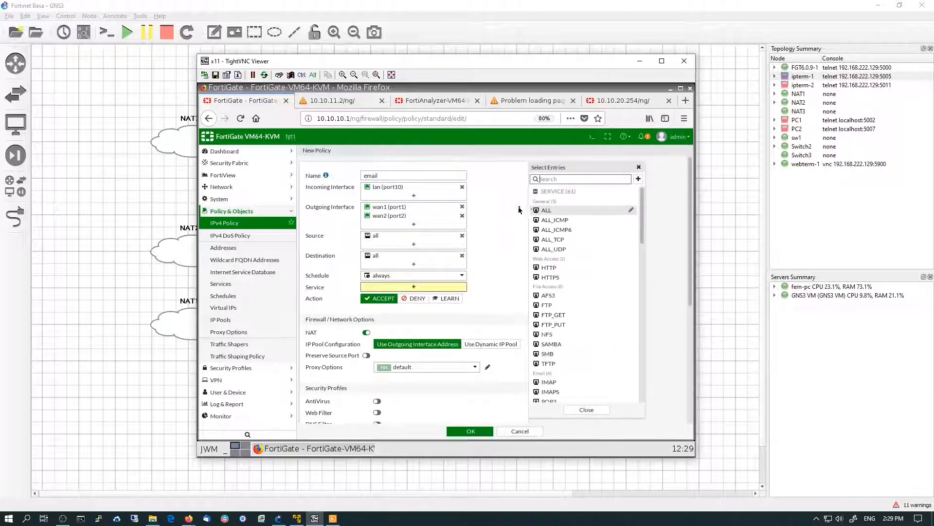
pyautogui.write('email')
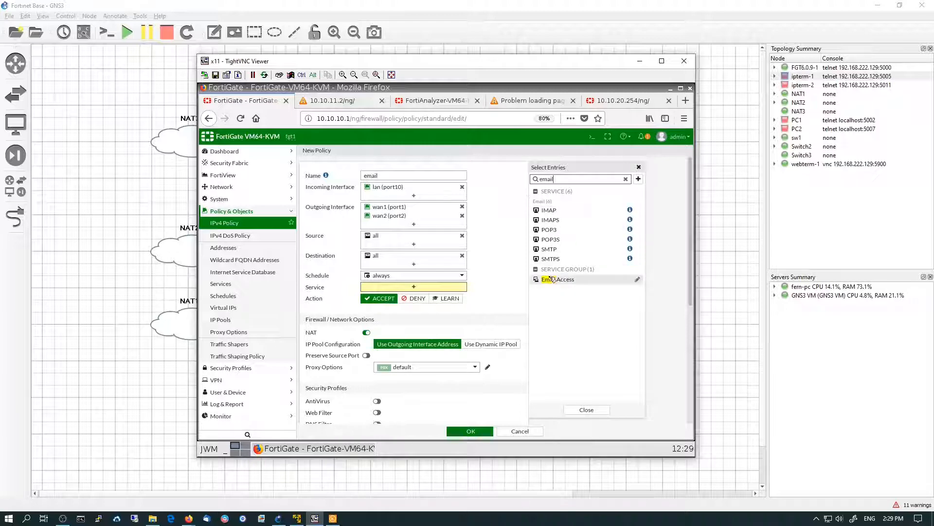
pyautogui.moveTo(552, 279)
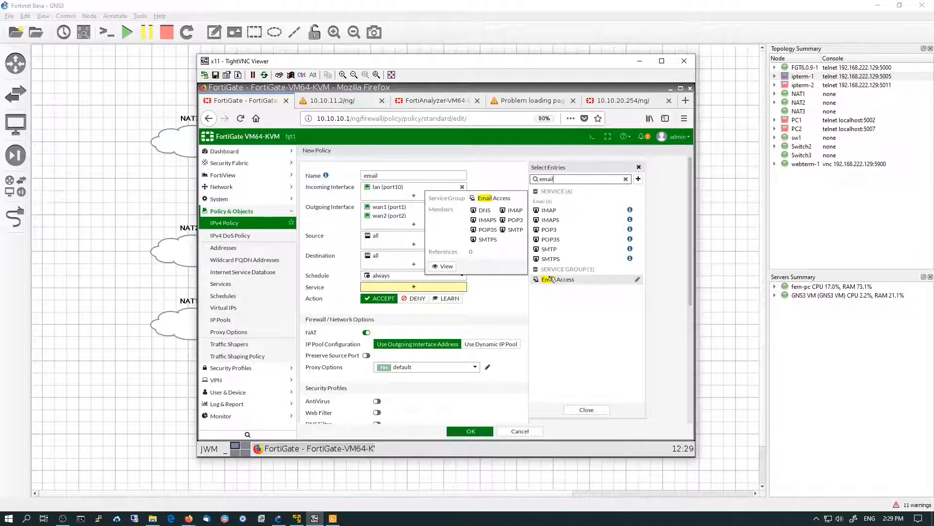
pyautogui.click(553, 279)
pyautogui.click(580, 412)
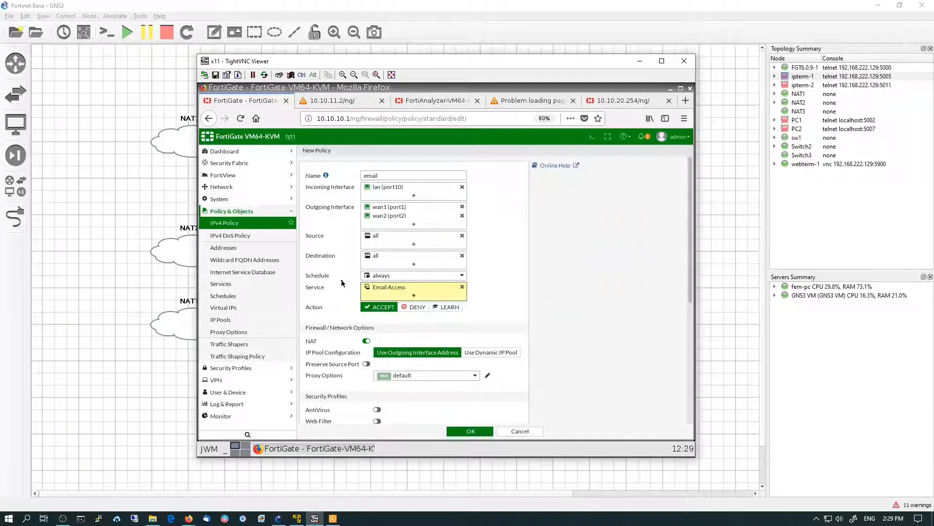
# Set logging of allowed traffic to All Sessions and save the email policy
pyautogui.scroll(-3, 352, 318)
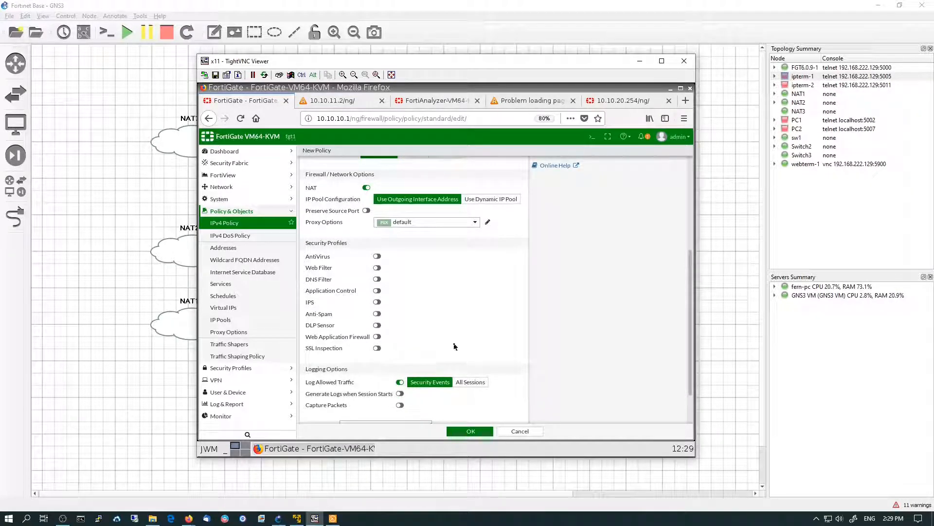
pyautogui.click(467, 382)
pyautogui.scroll(-2, 428, 399)
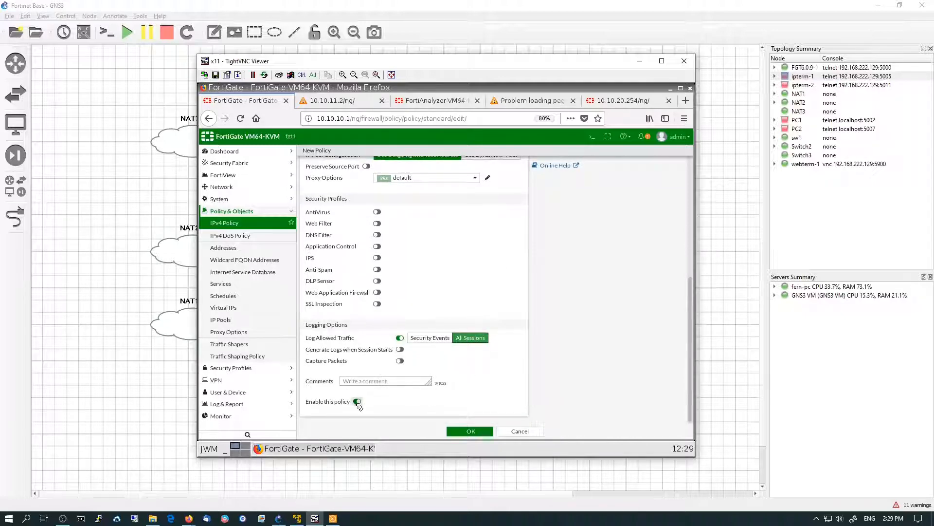
pyautogui.click(478, 431)
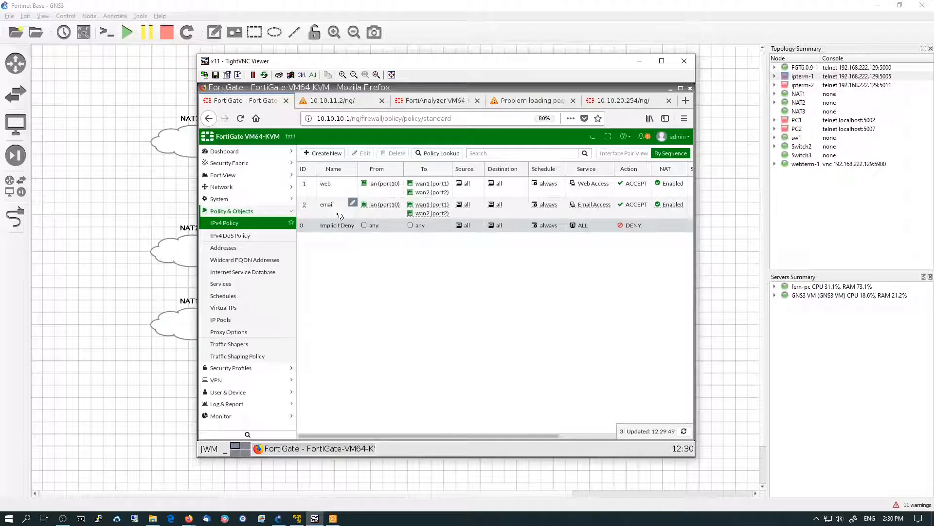
# Scroll across the IPv4 policy list to review its remaining columns
pyautogui.click(351, 225)
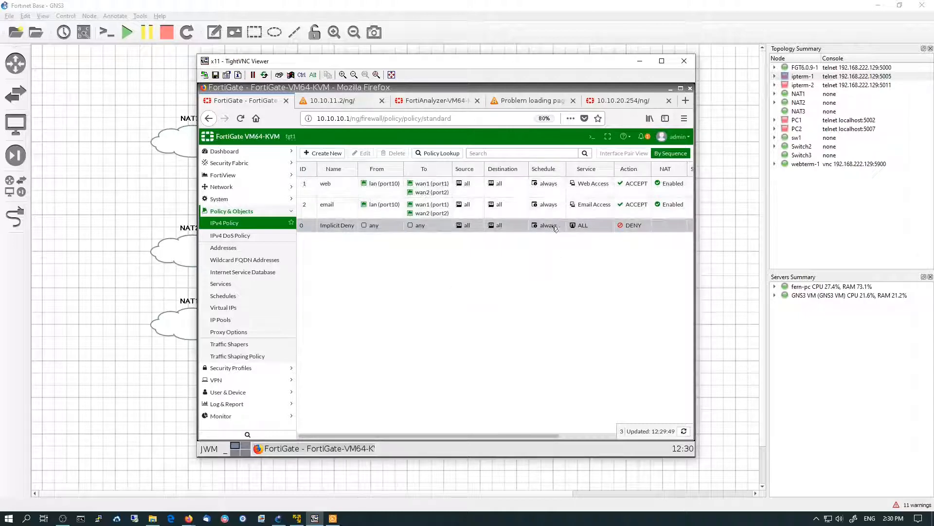
pyautogui.moveTo(560, 205)
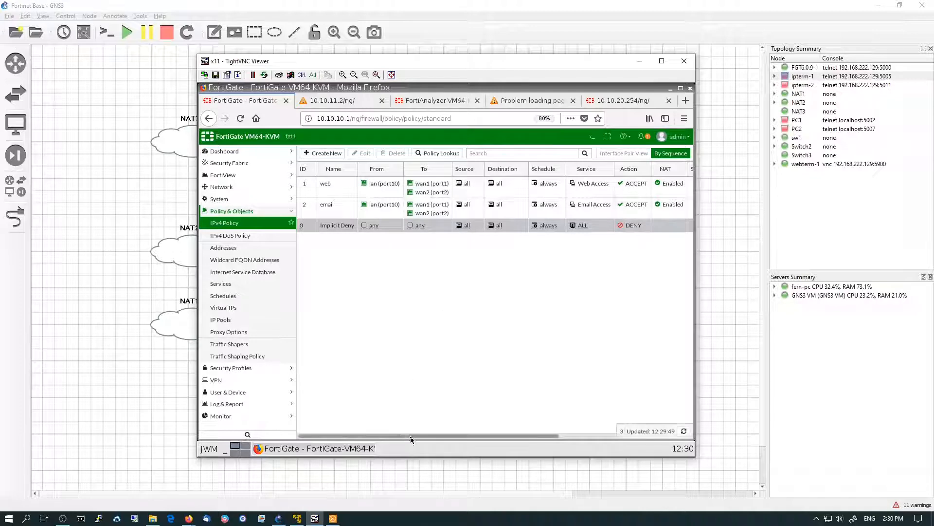
pyautogui.moveTo(410, 439); pyautogui.dragTo(580, 435)
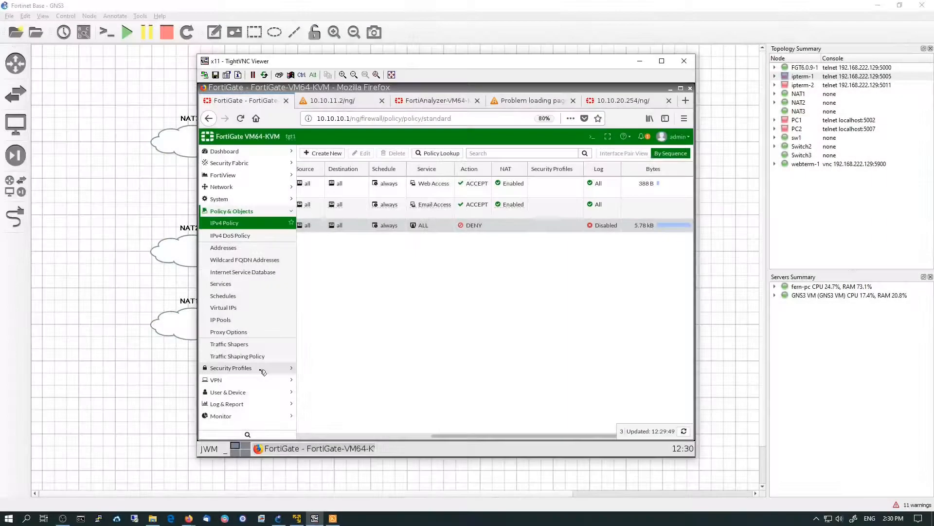
# Open the AntiVirus security profile and review the available profiles
pyautogui.click(263, 373)
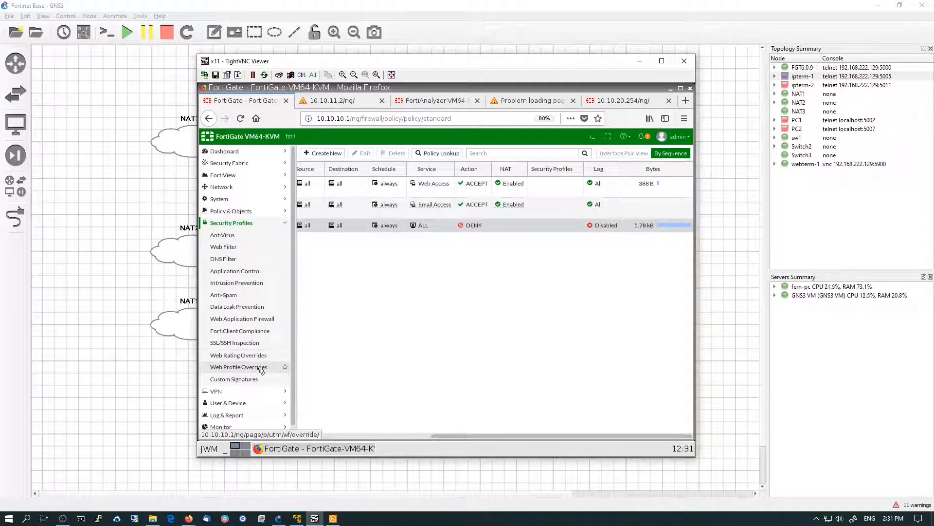
pyautogui.click(239, 236)
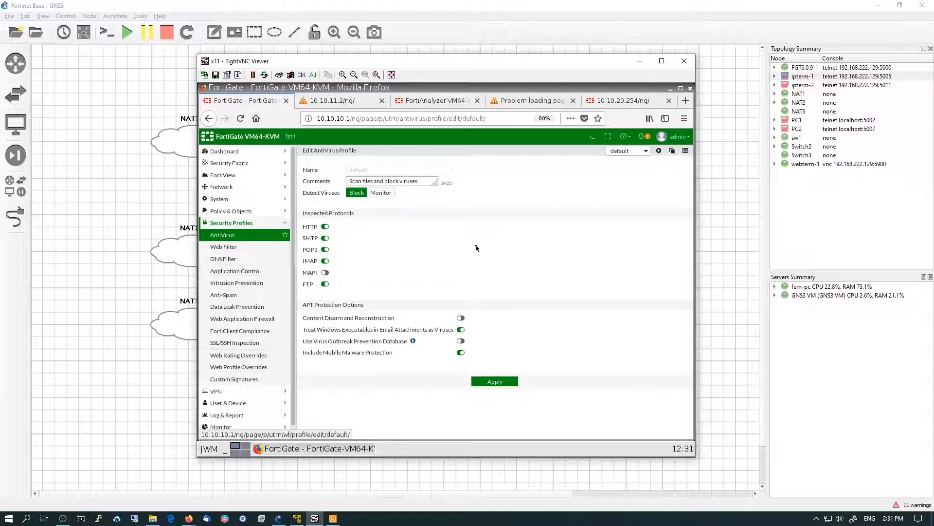
pyautogui.click(632, 151)
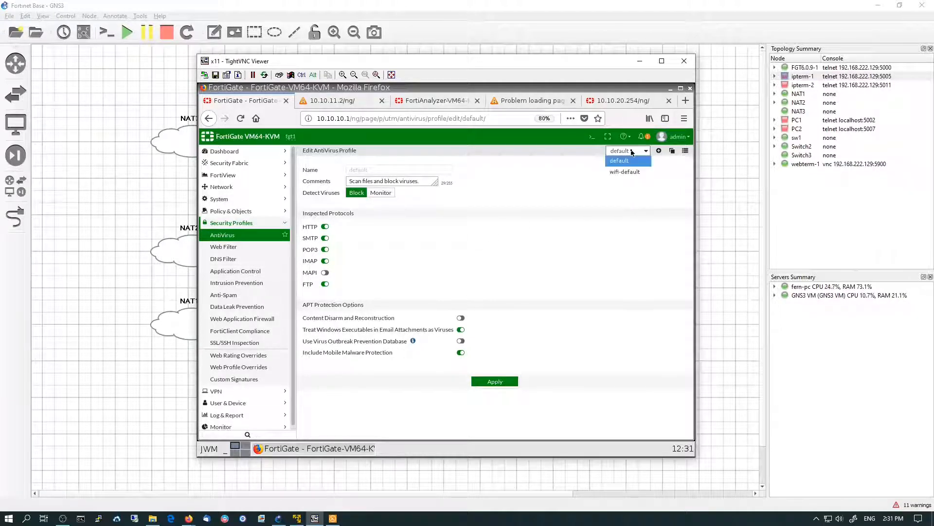
pyautogui.click(633, 151)
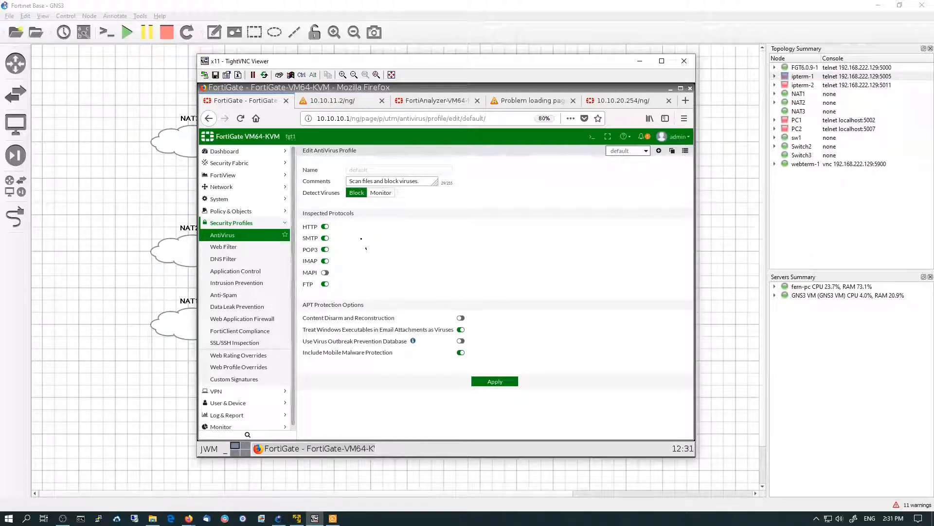
# Open the Web Filter profile, dismiss the licensing warning, and turn off the FortiGuard category based filter
pyautogui.click(241, 252)
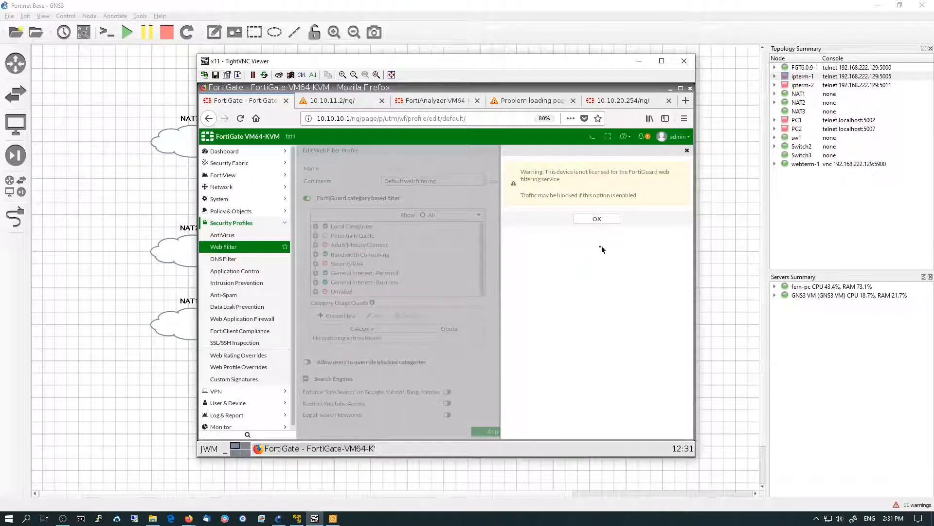
pyautogui.click(595, 220)
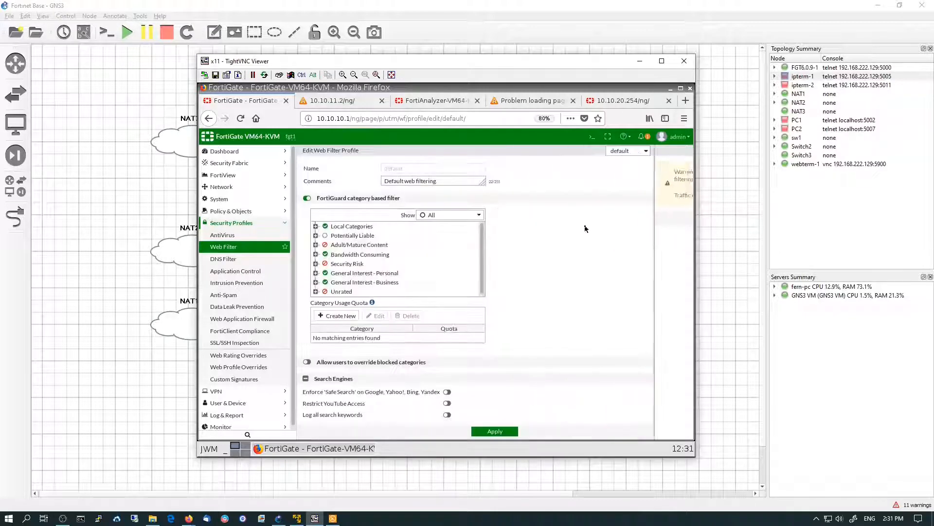
pyautogui.click(309, 199)
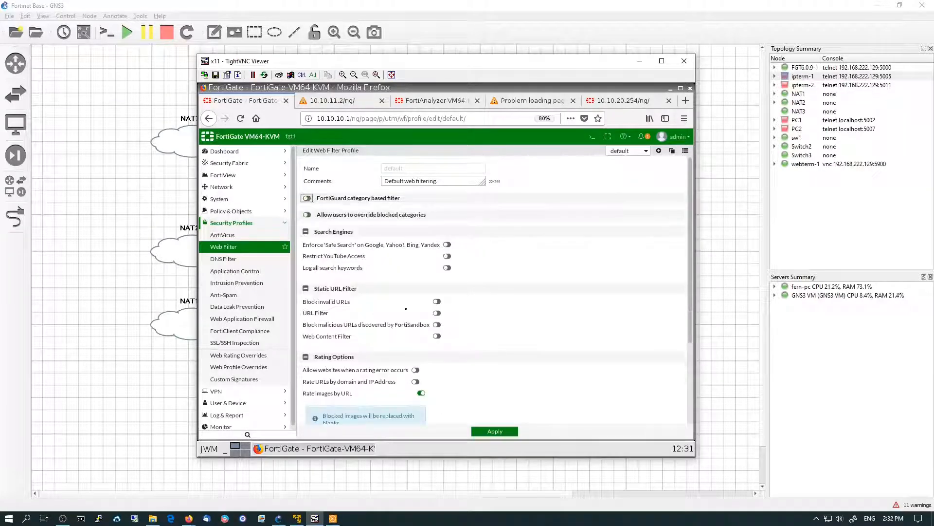
# Enable Allow websites when a rating error occurs and Rate URLs by domain and IP Address, then apply the web filter profile
pyautogui.scroll(-4, 476, 346)
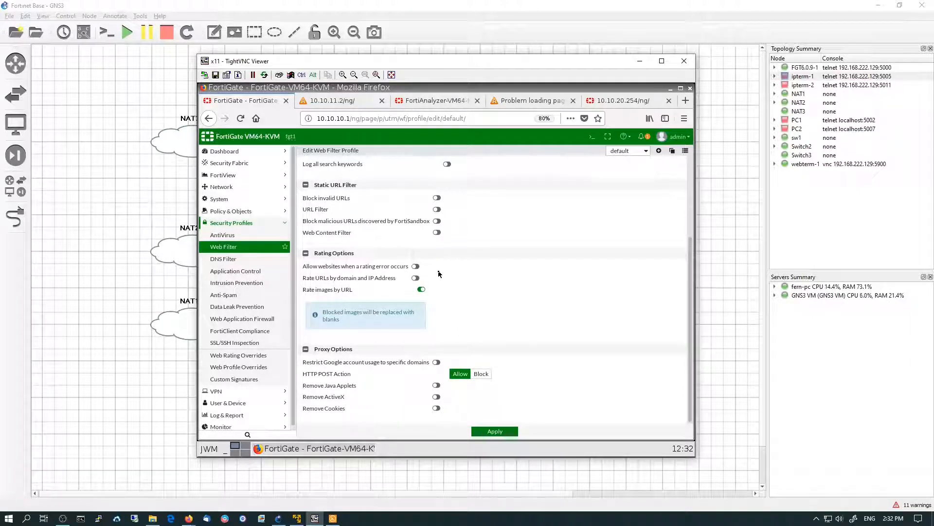
pyautogui.click(415, 266)
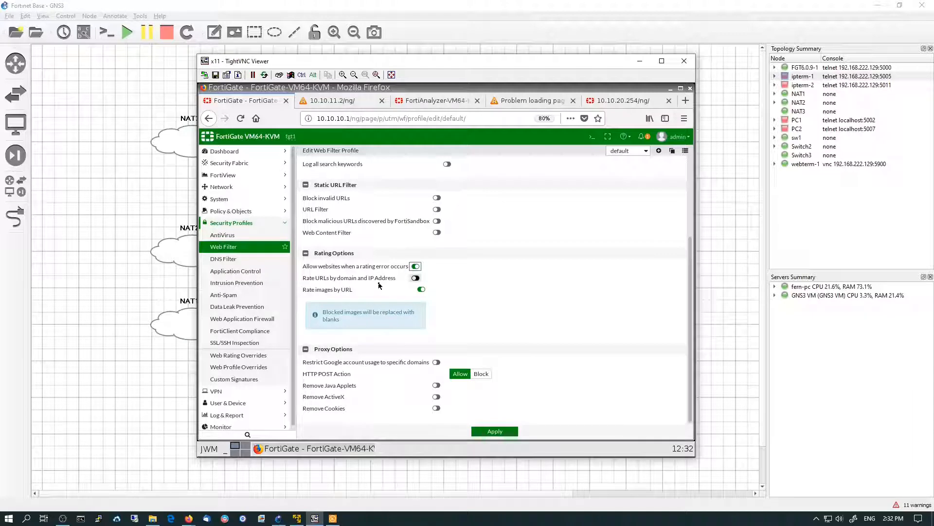
pyautogui.click(416, 278)
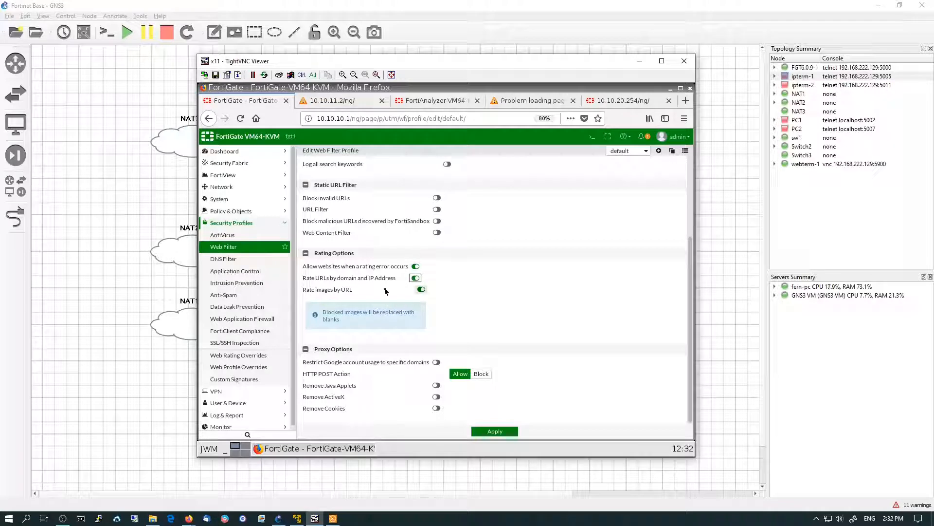
pyautogui.click(488, 432)
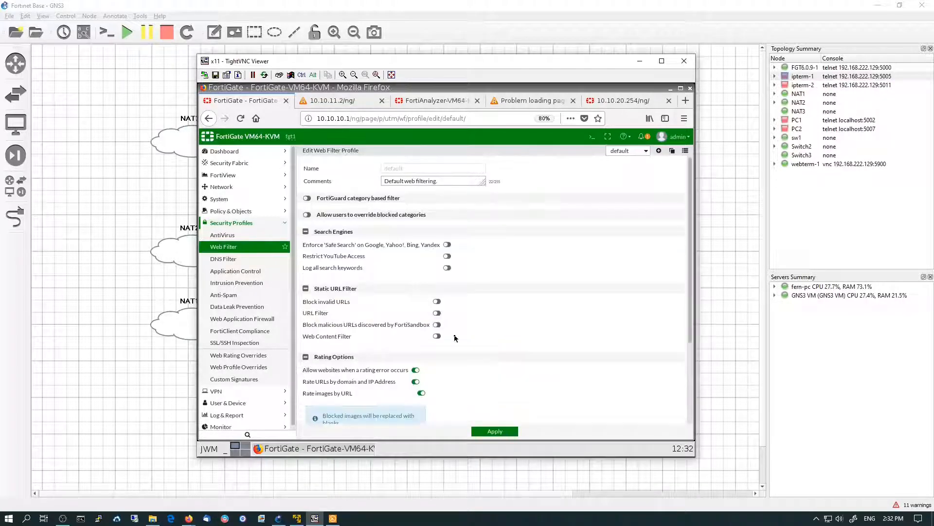
# Open the Application Control security profile
pyautogui.click(253, 275)
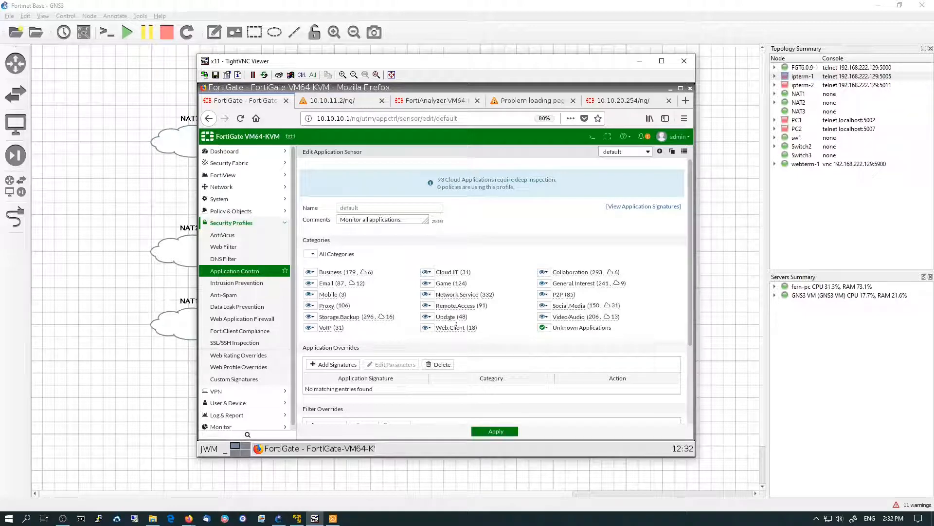
# Set the Proxy, P2P and Social.Media application categories to Block and apply the application control profile
pyautogui.click(312, 272)
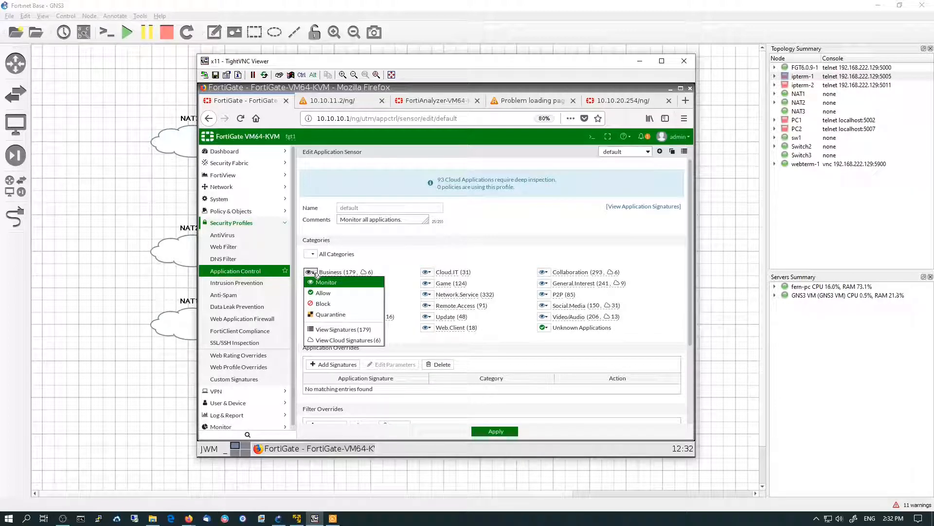
pyautogui.click(487, 246)
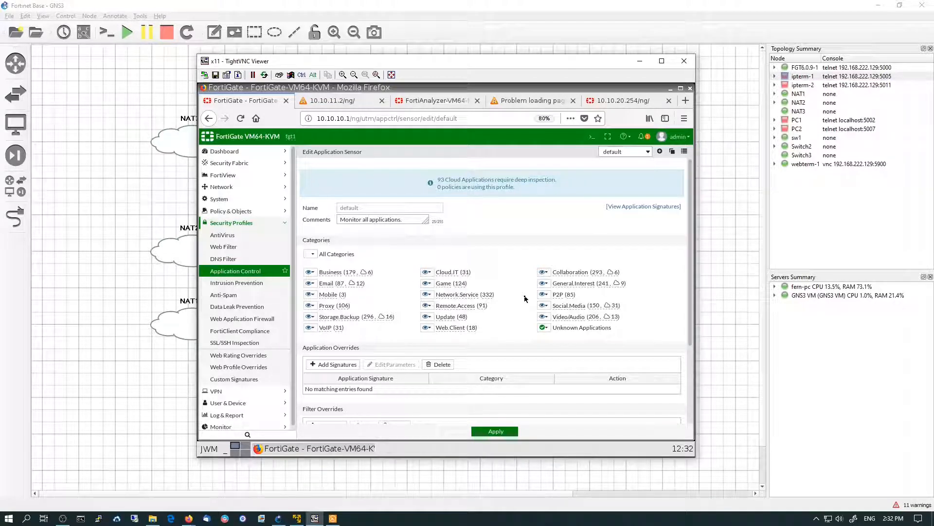
pyautogui.scroll(-3, 525, 298)
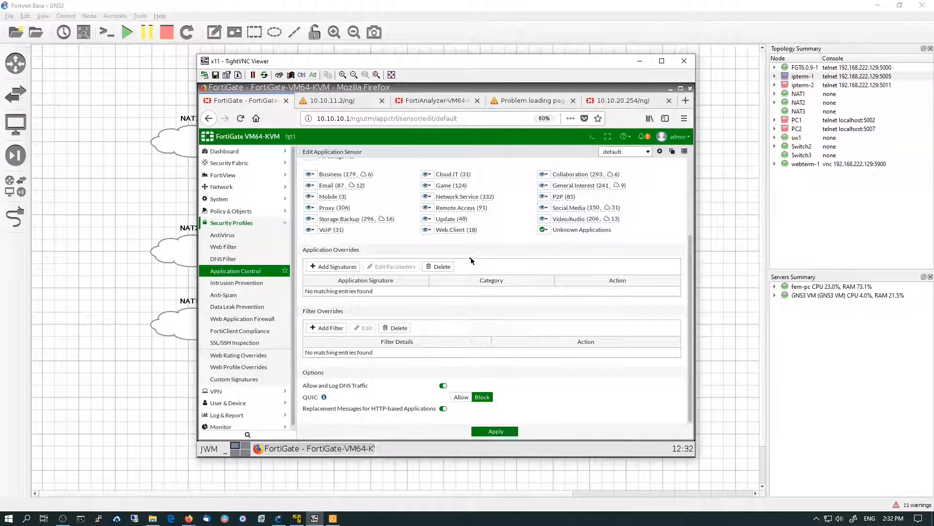
pyautogui.click(310, 208)
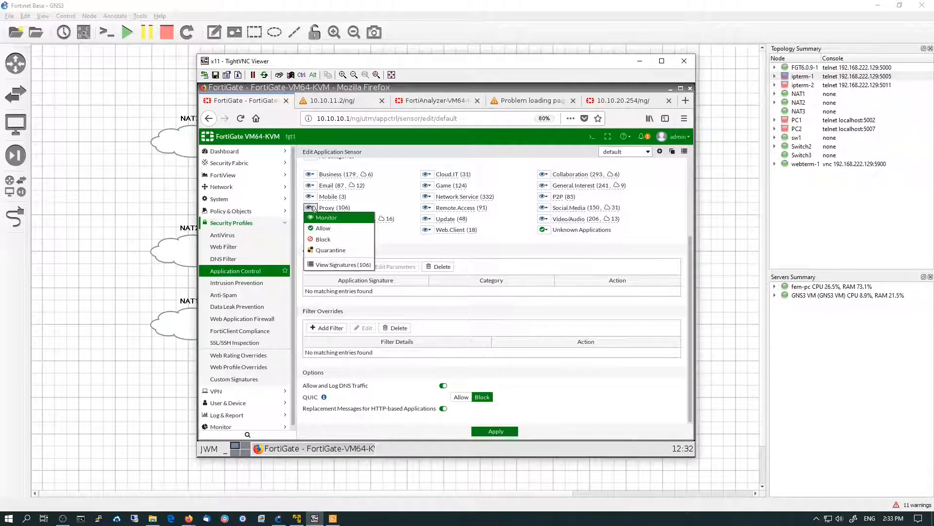
pyautogui.click(317, 239)
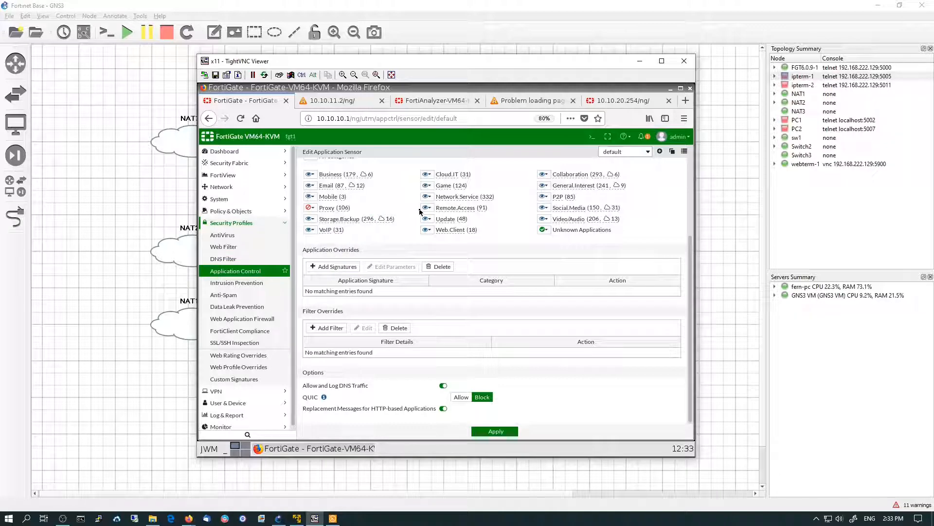
pyautogui.click(546, 198)
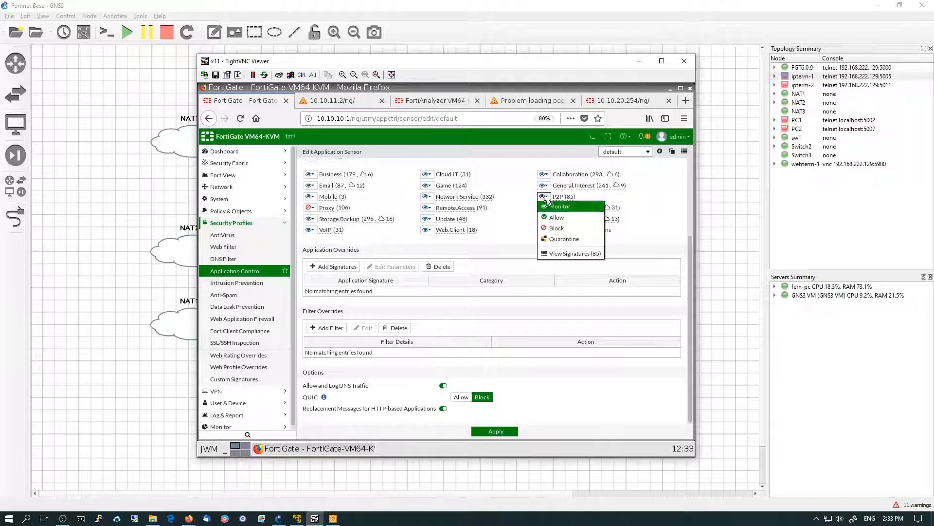
pyautogui.click(552, 227)
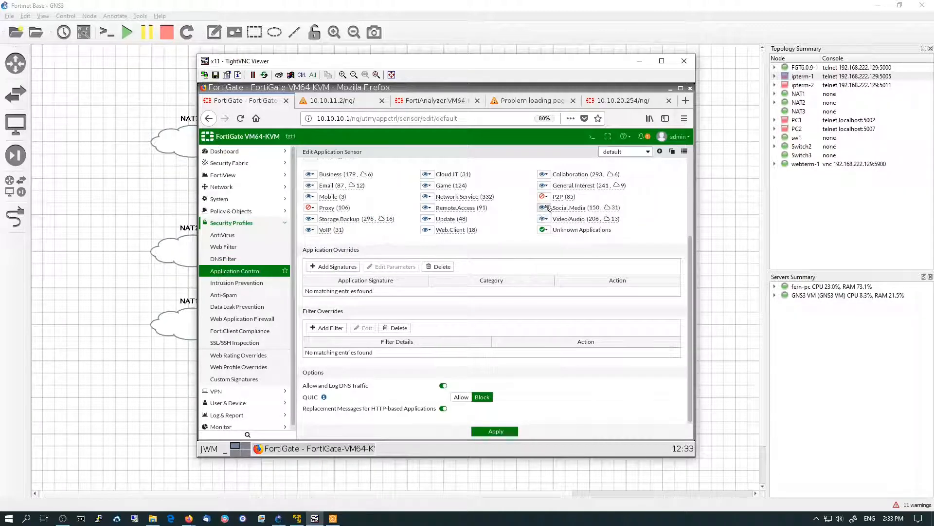
pyautogui.click(544, 208)
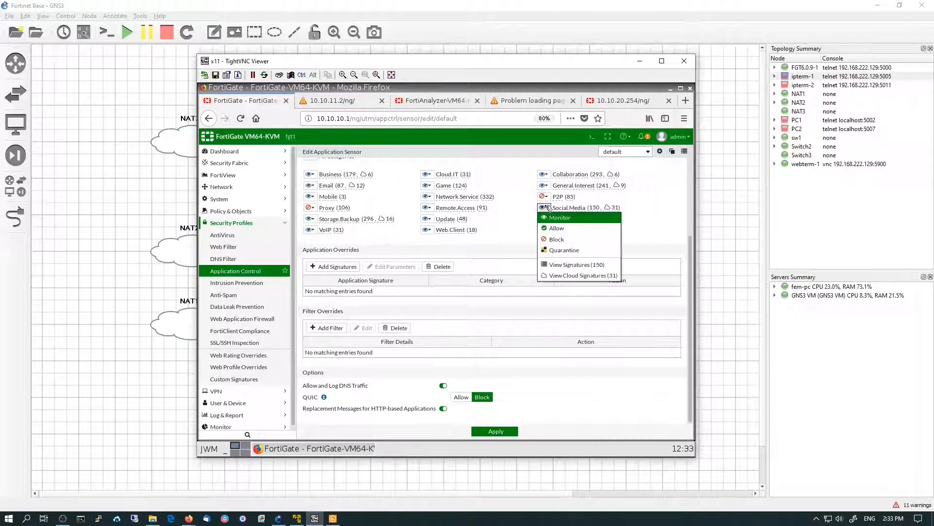
pyautogui.click(556, 240)
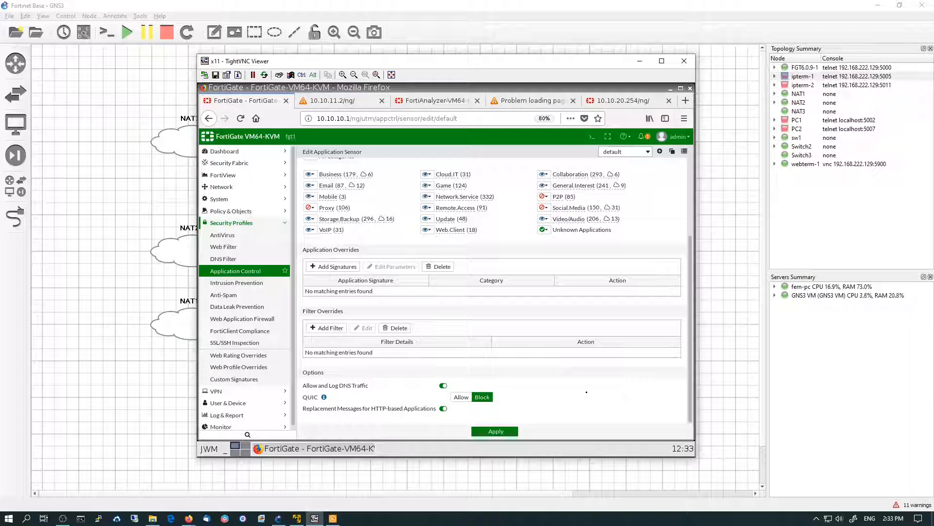
pyautogui.click(501, 432)
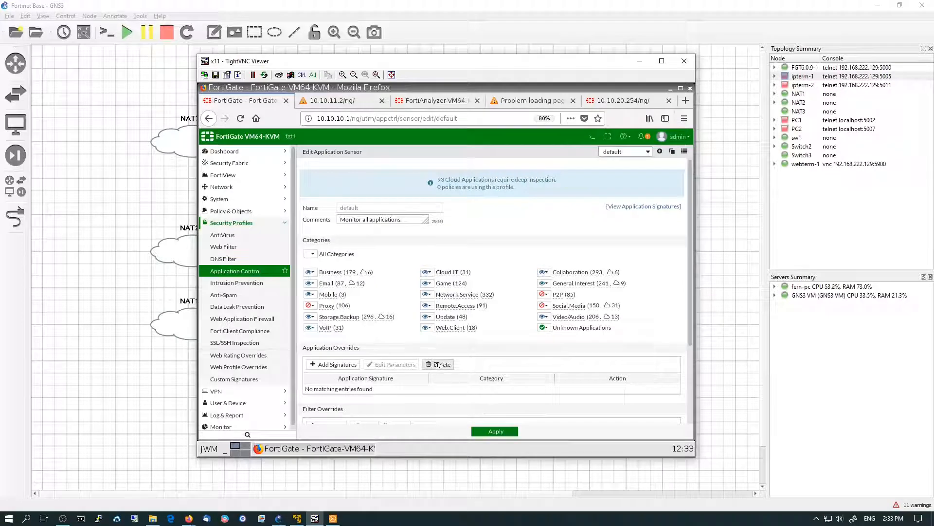
# Open the Anti-Spam profile, enable Spam Detection and Filtering, and set the SMTP spam action to Tag
pyautogui.click(234, 298)
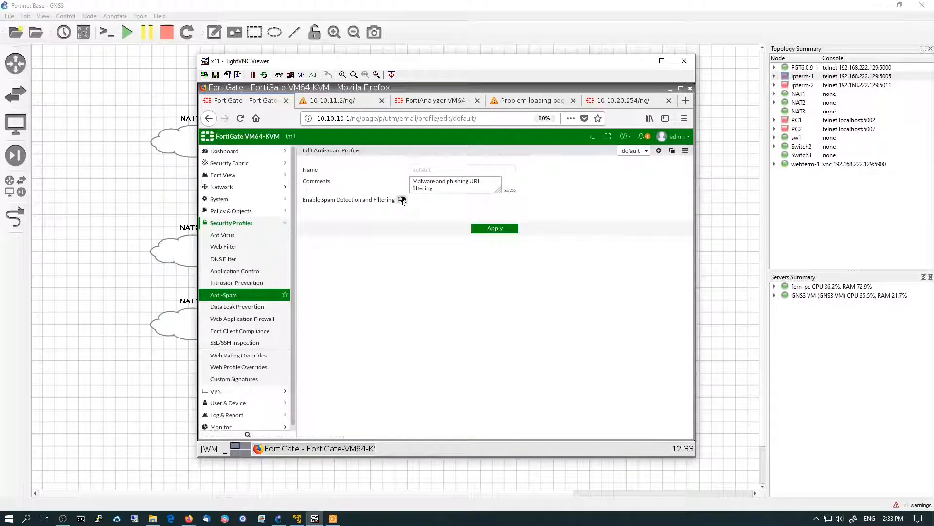
pyautogui.click(402, 199)
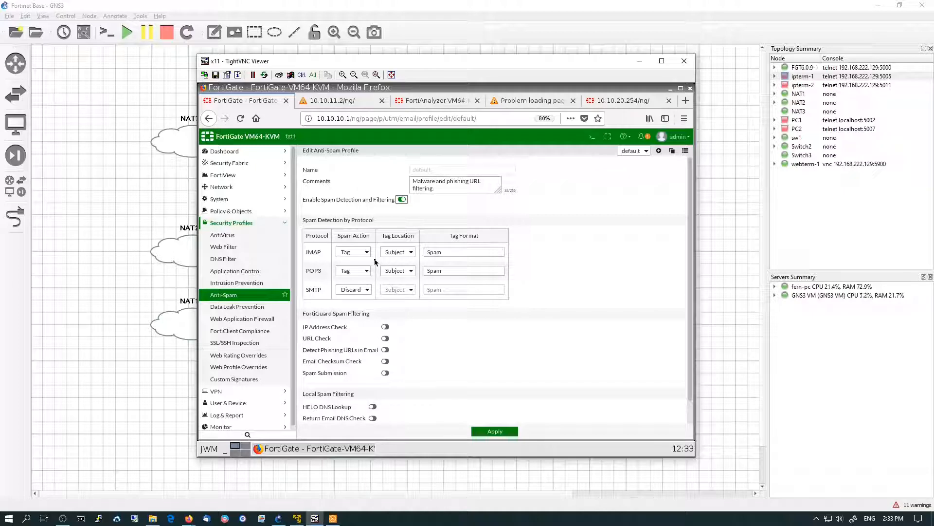
pyautogui.click(361, 290)
pyautogui.click(355, 303)
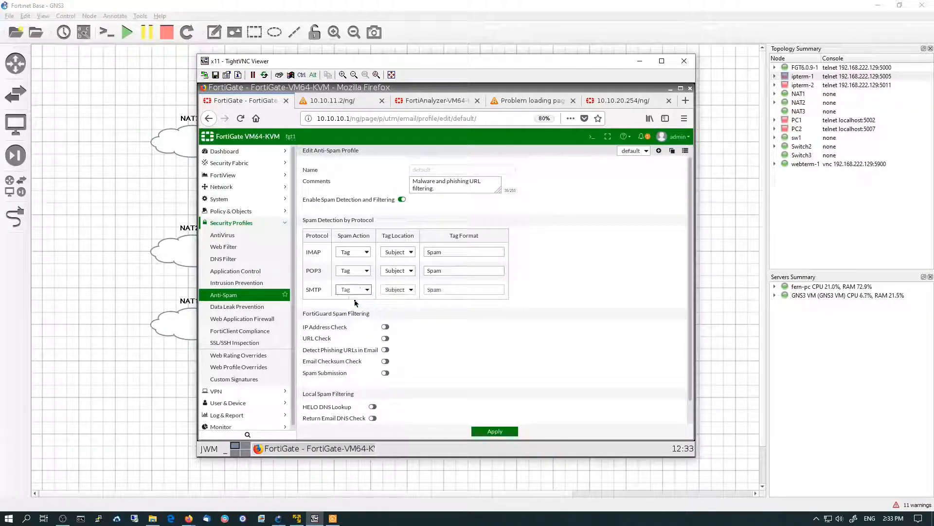
# Change the tag format for IMAP, POP3 and SMTP to FGSpam
pyautogui.click(427, 252)
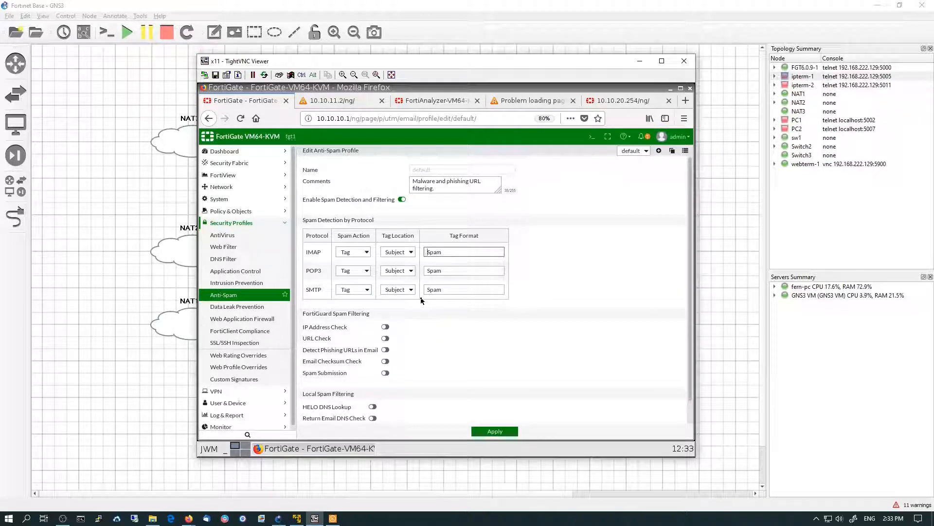
pyautogui.write('FG')
pyautogui.click(427, 271)
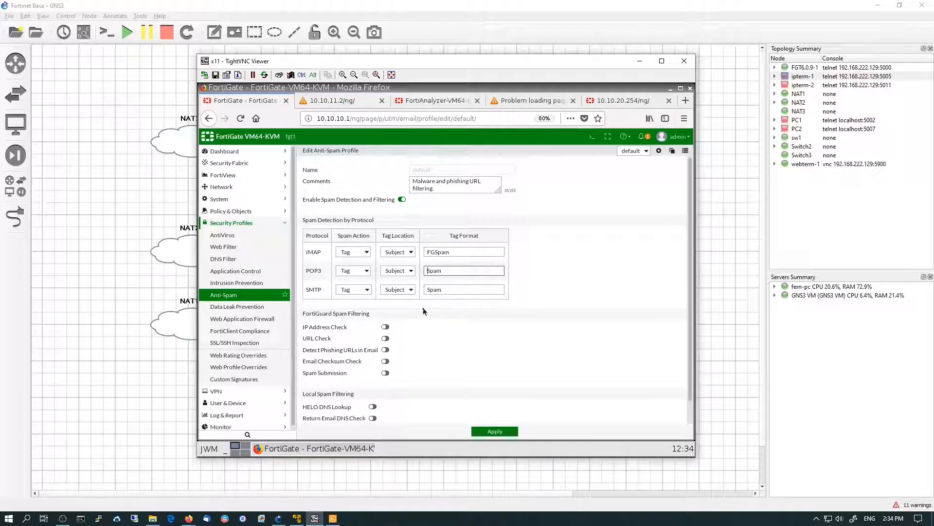
pyautogui.write('FG')
pyautogui.click(427, 289)
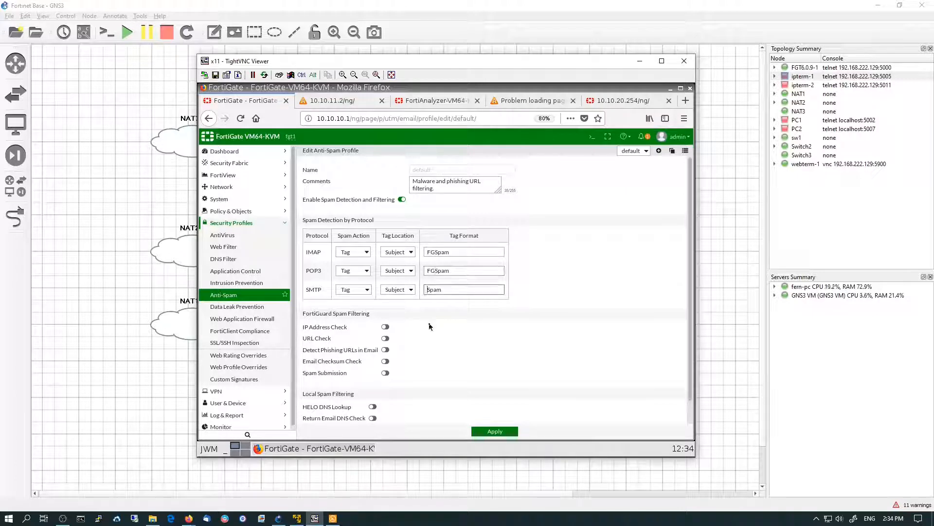
pyautogui.write('FG')
# Enable URL Check and Detect Phishing URLs in Email, then apply the anti-spam profile
pyautogui.scroll(-1, 448, 361)
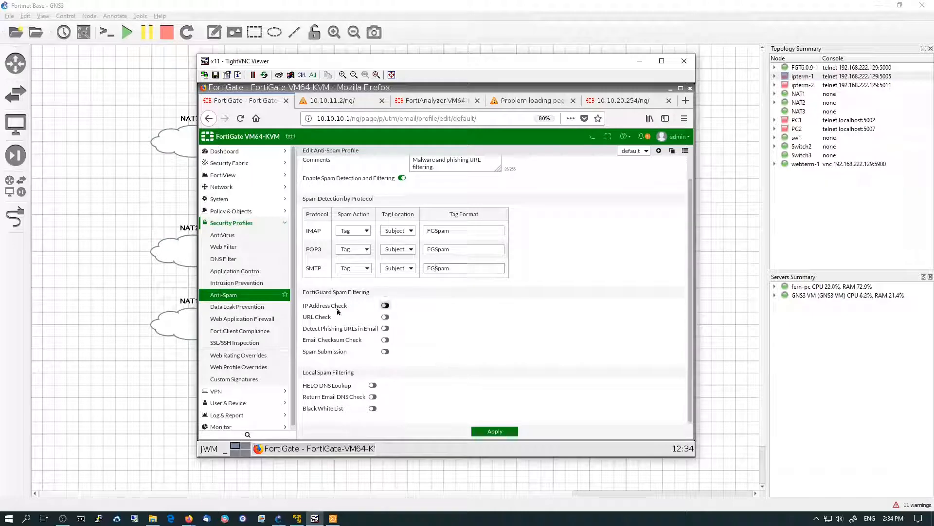
pyautogui.click(385, 317)
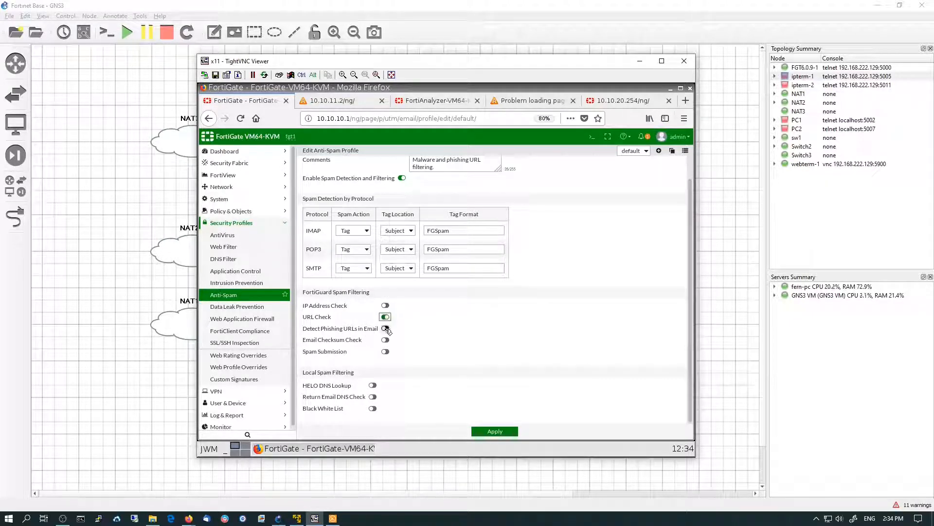
pyautogui.click(386, 328)
pyautogui.click(489, 430)
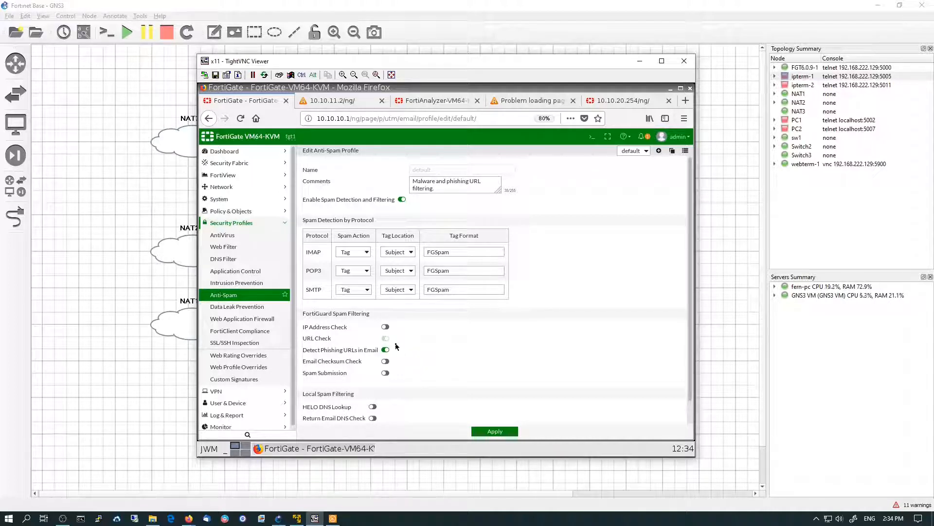
# Open the web IPv4 policy for editing and enable its AntiVirus, Web Filter and Application Control profiles
pyautogui.click(238, 211)
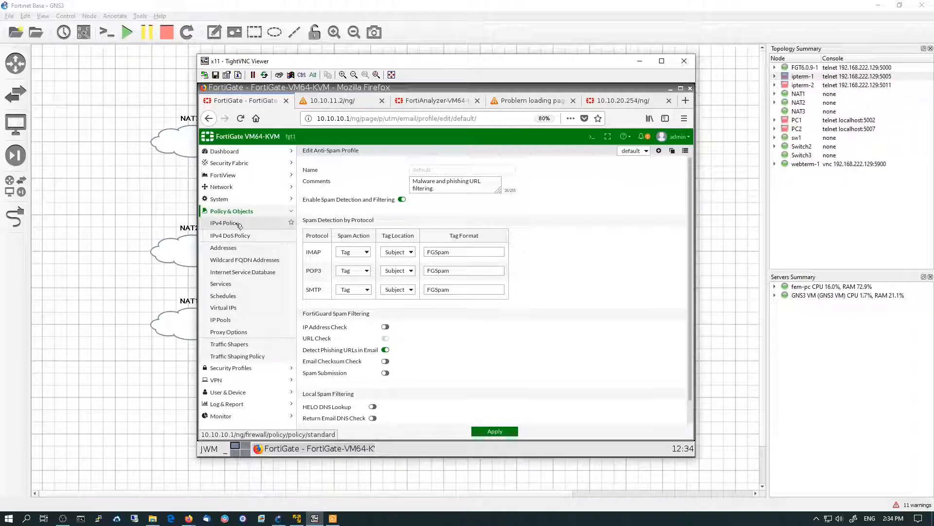
pyautogui.click(238, 223)
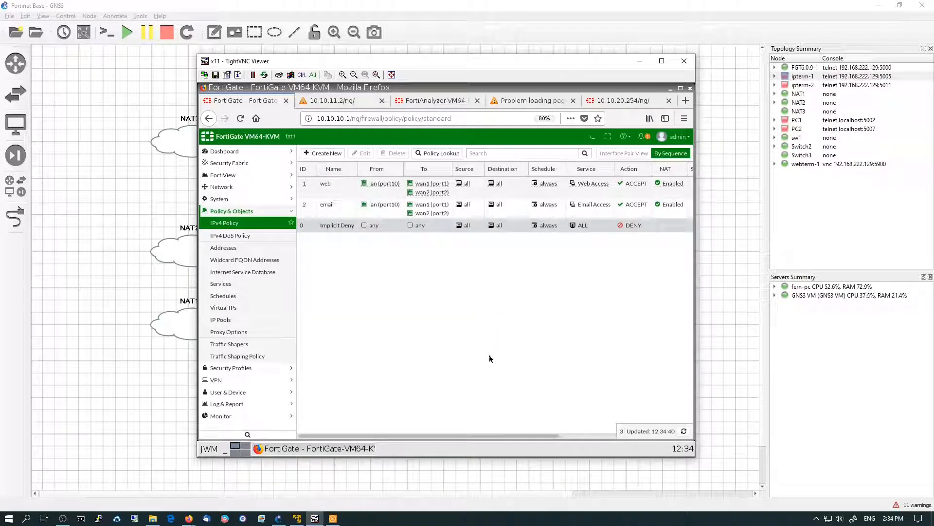
pyautogui.click(307, 192)
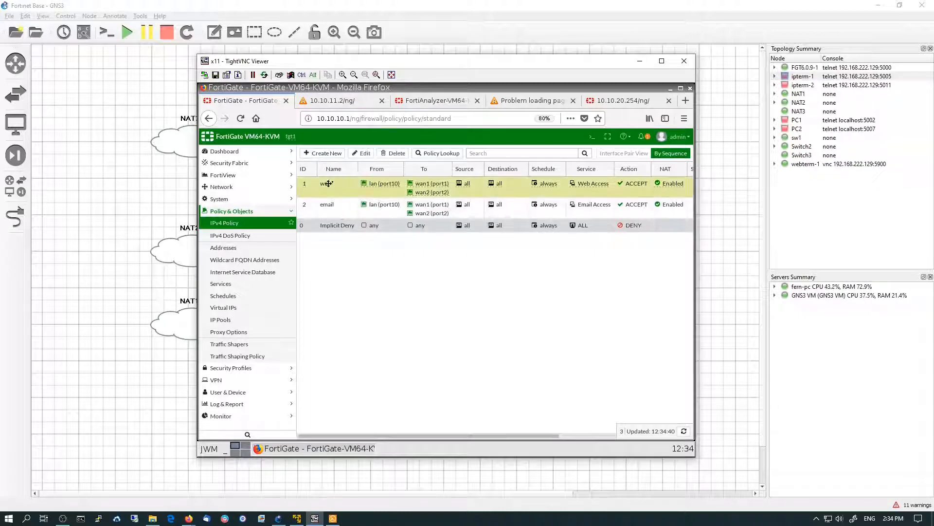
pyautogui.click(365, 154)
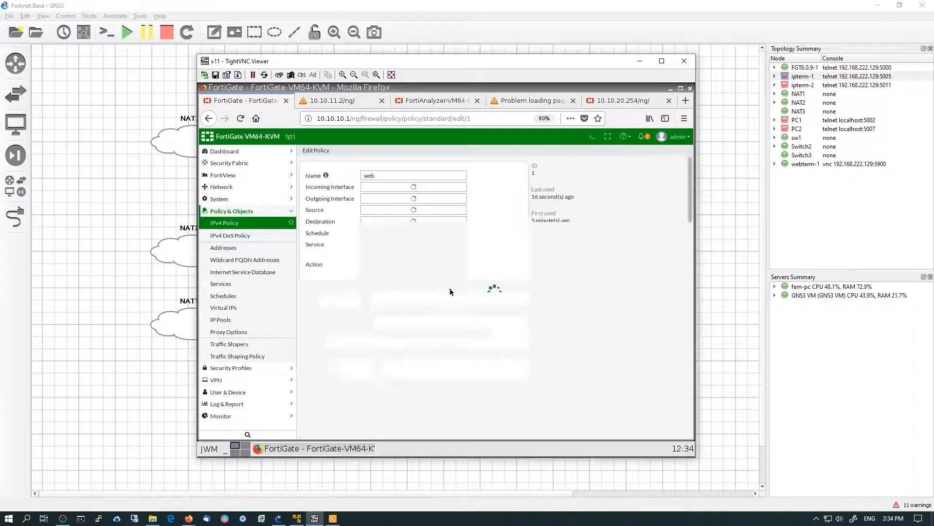
pyautogui.scroll(-5, 433, 357)
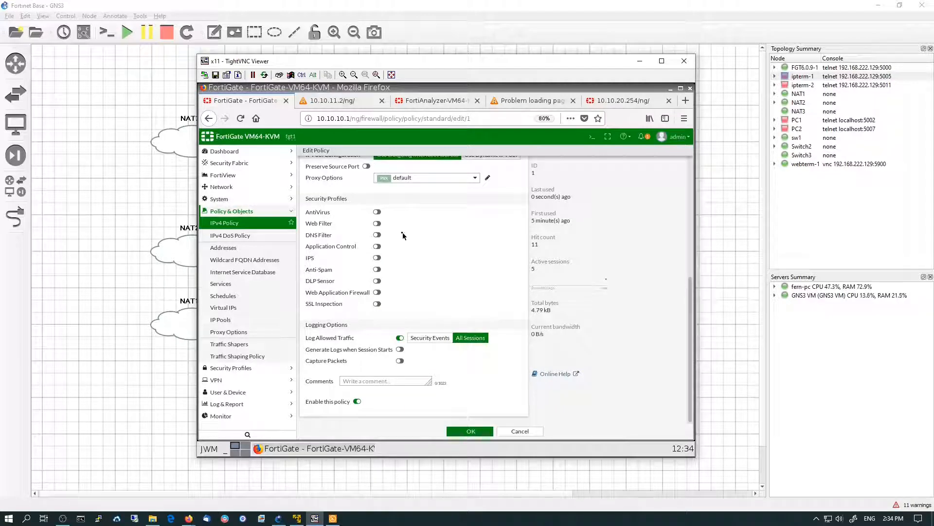
pyautogui.click(382, 213)
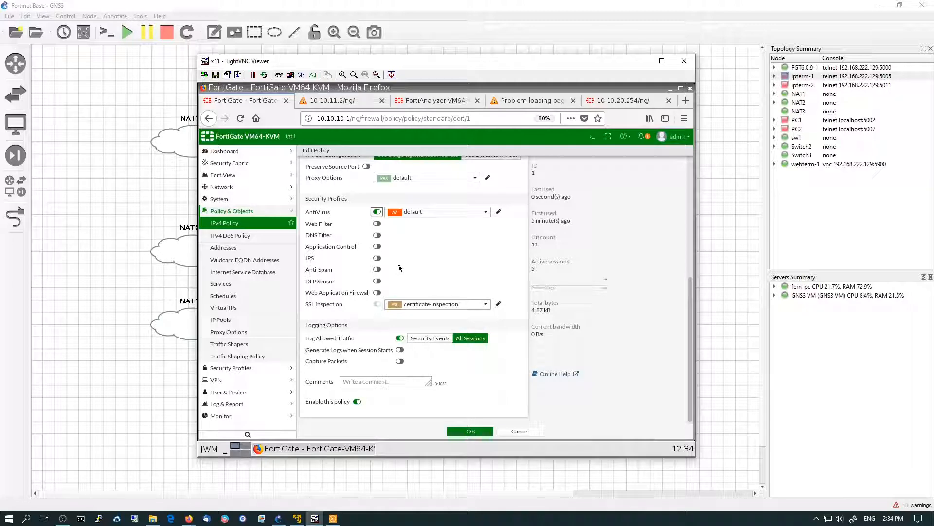
pyautogui.click(378, 224)
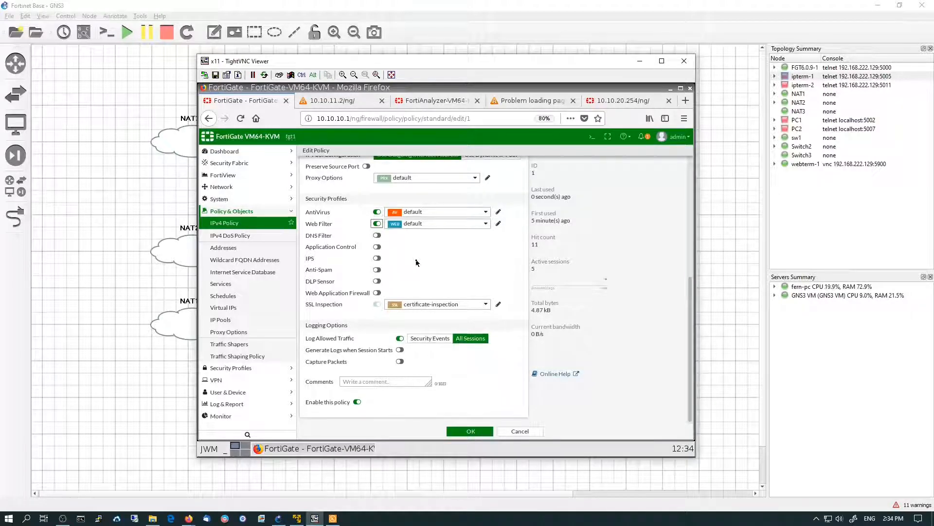
pyautogui.click(378, 247)
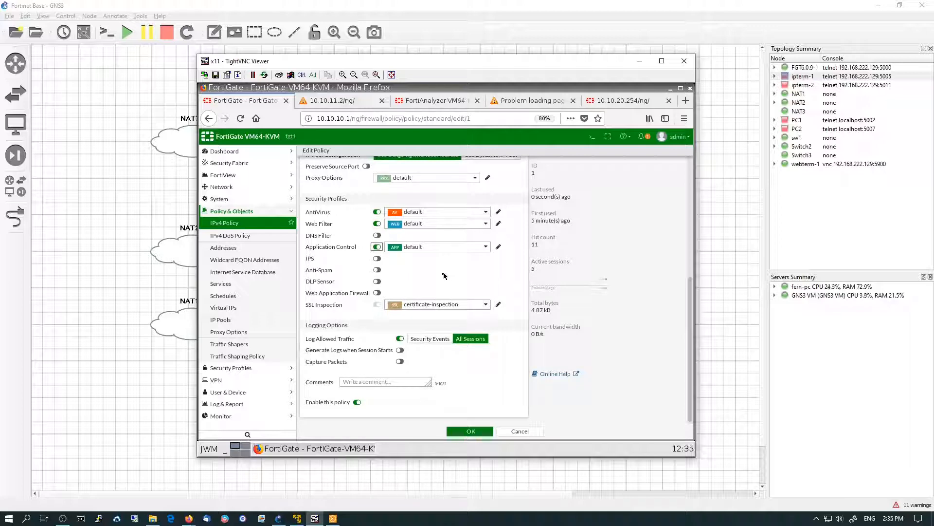
# Enable IPS on the web policy with the protect_client sensor and save the policy
pyautogui.click(377, 258)
pyautogui.click(426, 262)
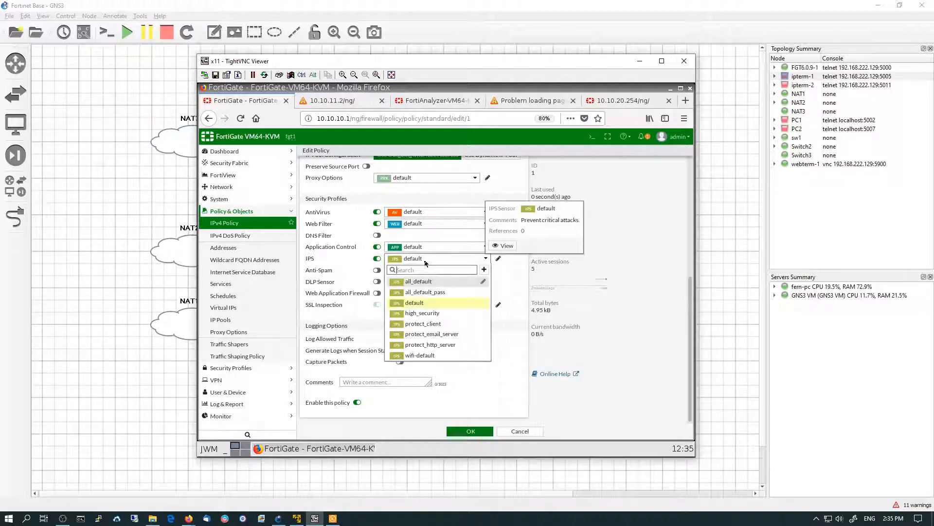
pyautogui.click(437, 323)
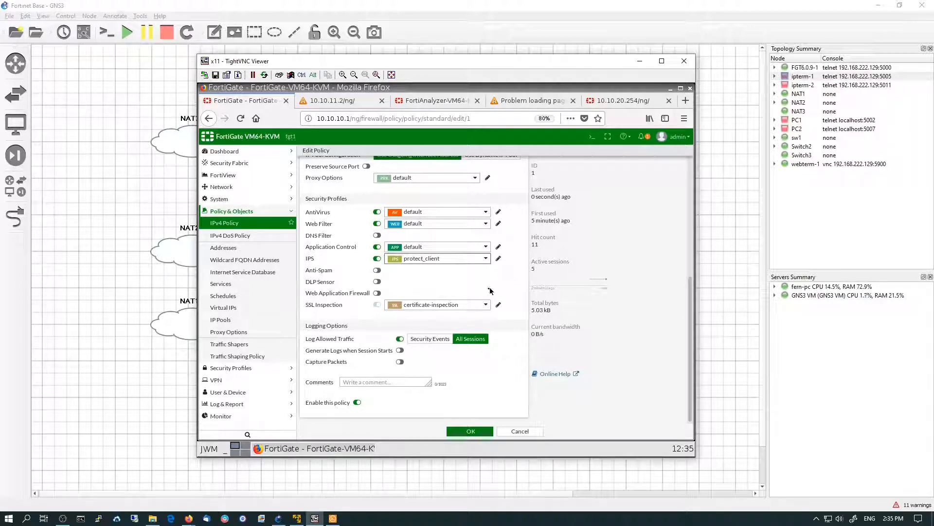
pyautogui.click(484, 432)
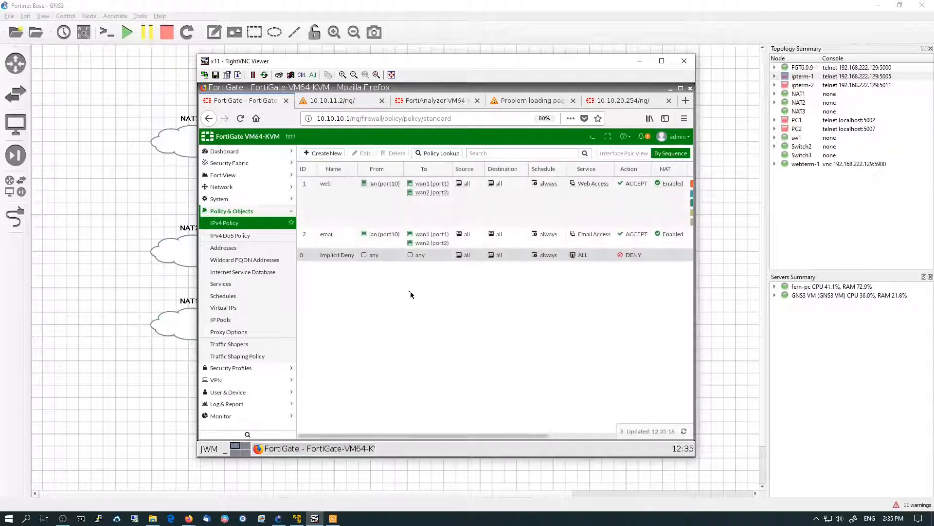
# Open the email IPv4 policy for editing and enable its AntiVirus and Anti-Spam profiles
pyautogui.click(312, 237)
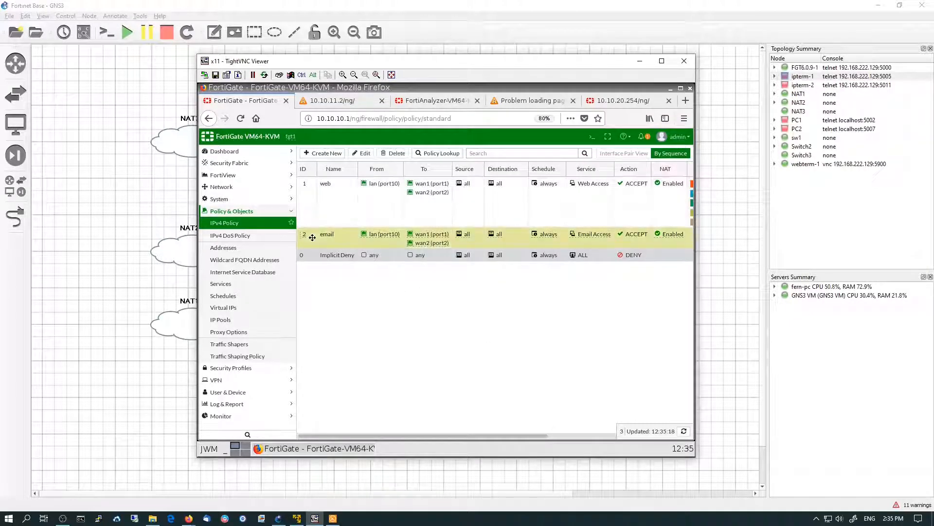
pyautogui.click(366, 154)
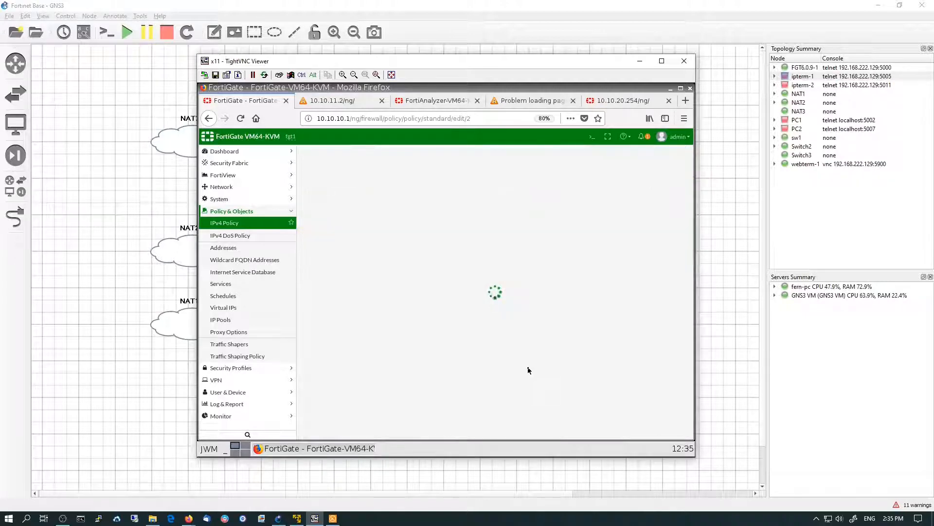
pyautogui.scroll(-5, 518, 354)
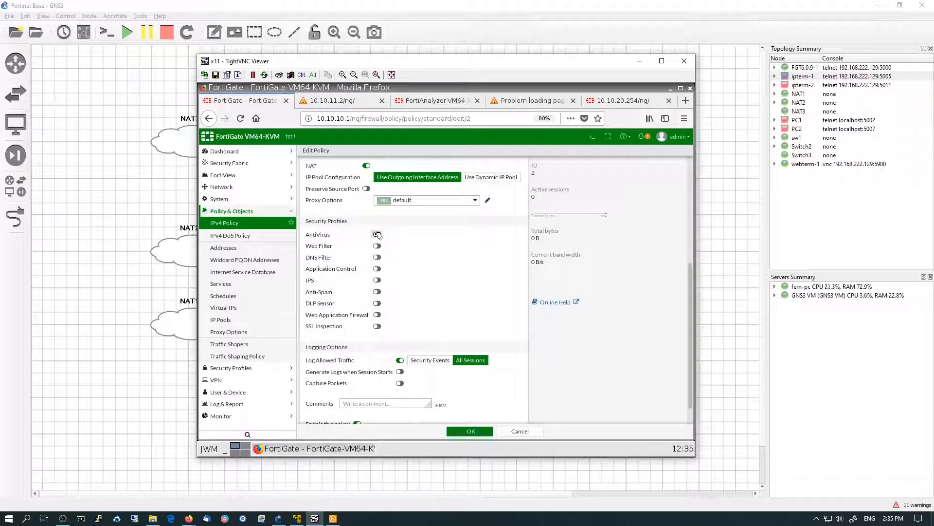
pyautogui.click(378, 234)
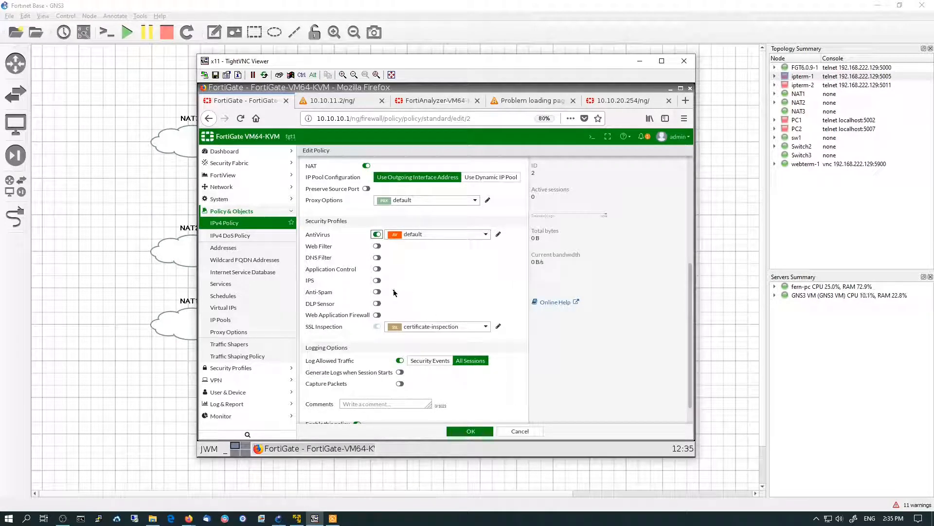
pyautogui.click(377, 291)
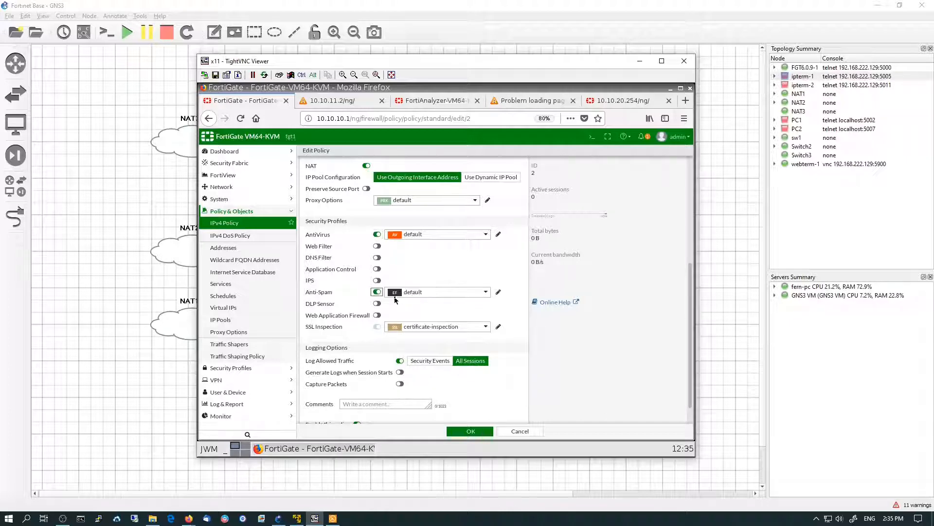
# Enable IPS on the email policy with the protect_client sensor and save the policy
pyautogui.click(377, 280)
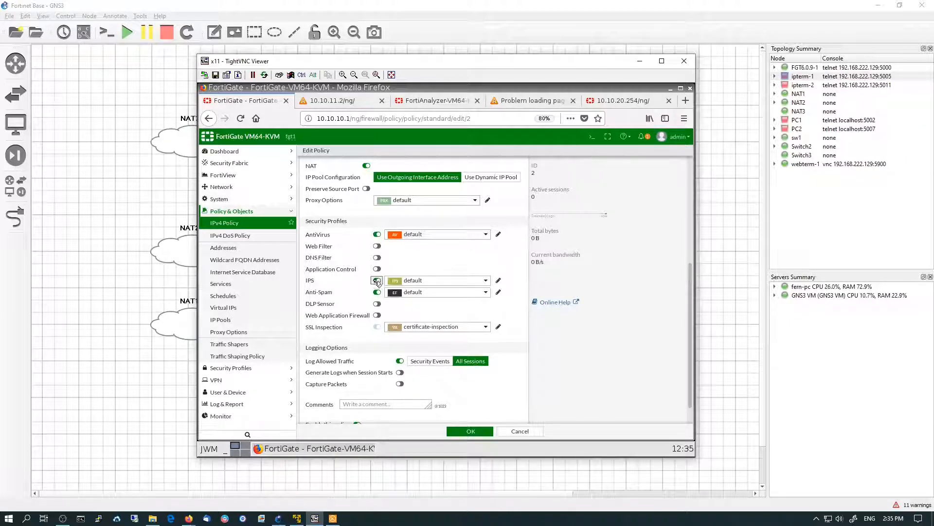
pyautogui.click(427, 282)
pyautogui.click(431, 348)
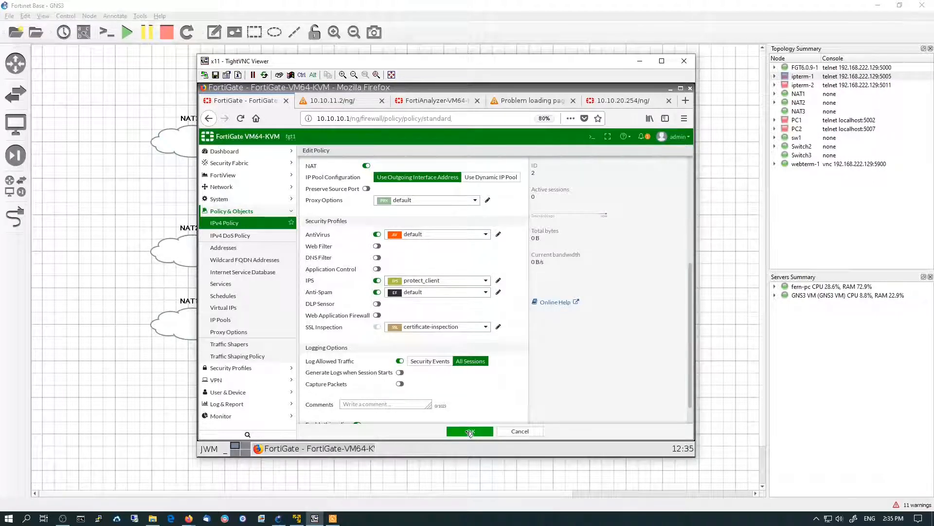
pyautogui.click(467, 431)
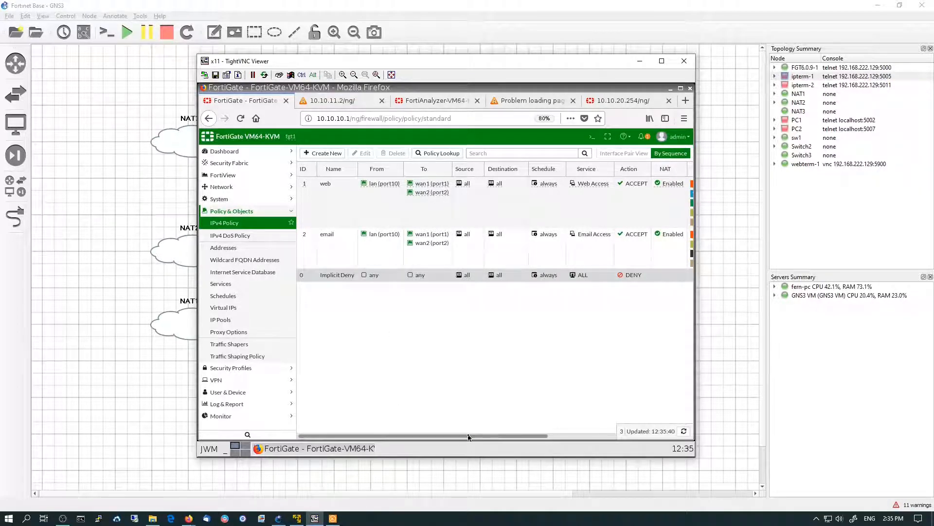
# In a new browser tab, search Google for minidisc and open the MiniDisc Wikipedia result
pyautogui.moveTo(468, 437); pyautogui.dragTo(604, 438)
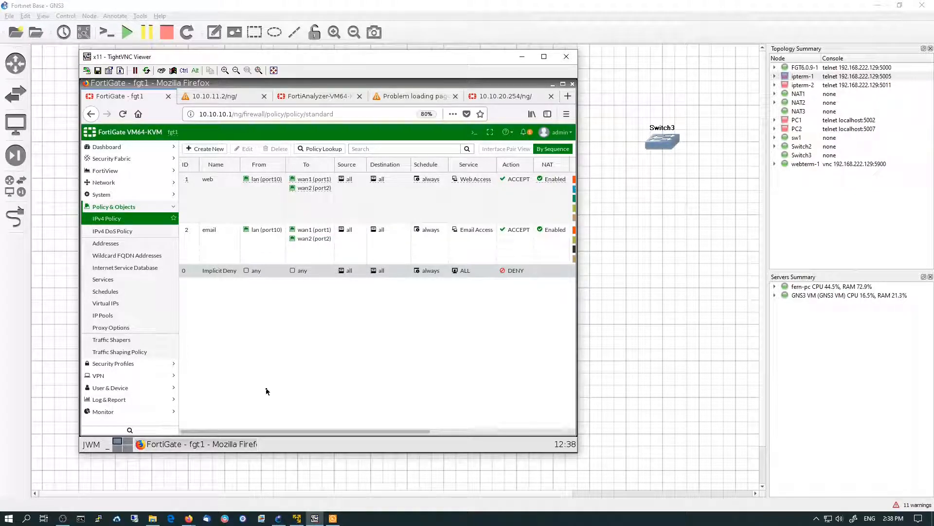
pyautogui.click(565, 96)
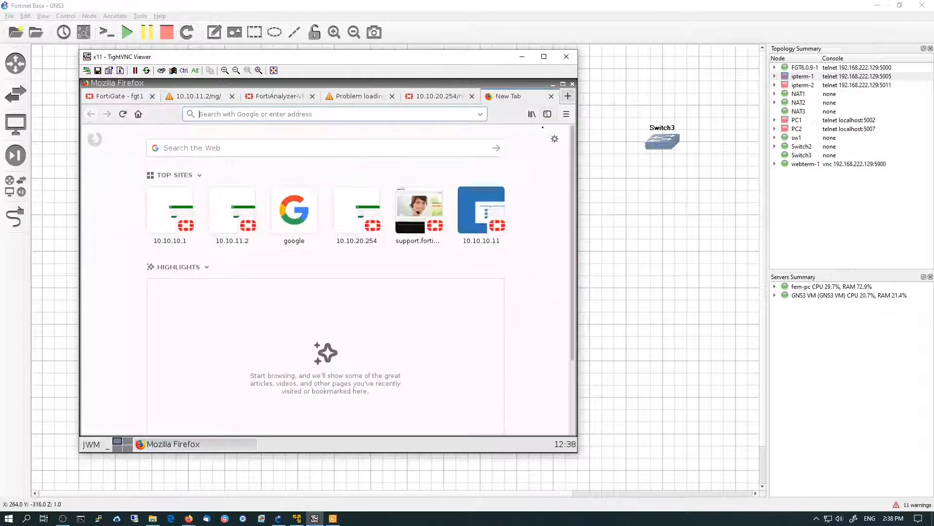
pyautogui.click(293, 212)
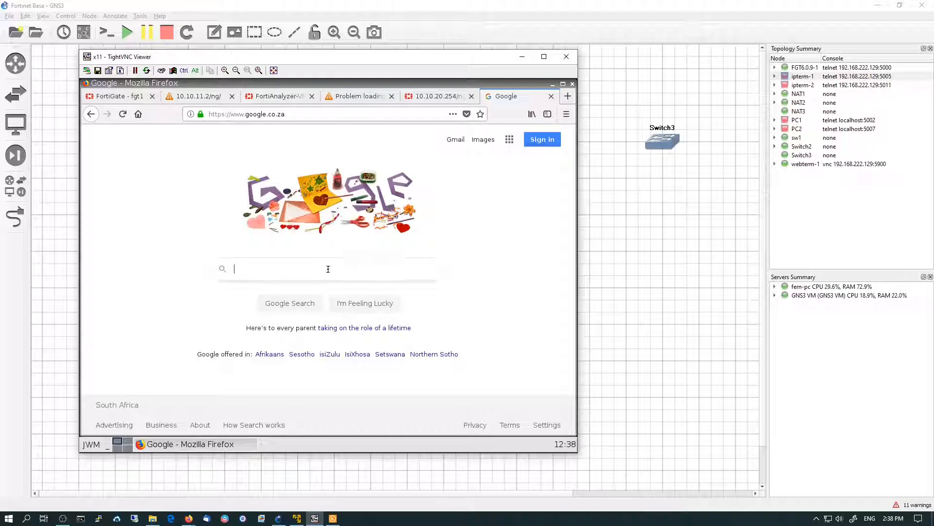
pyautogui.write('minidisc')
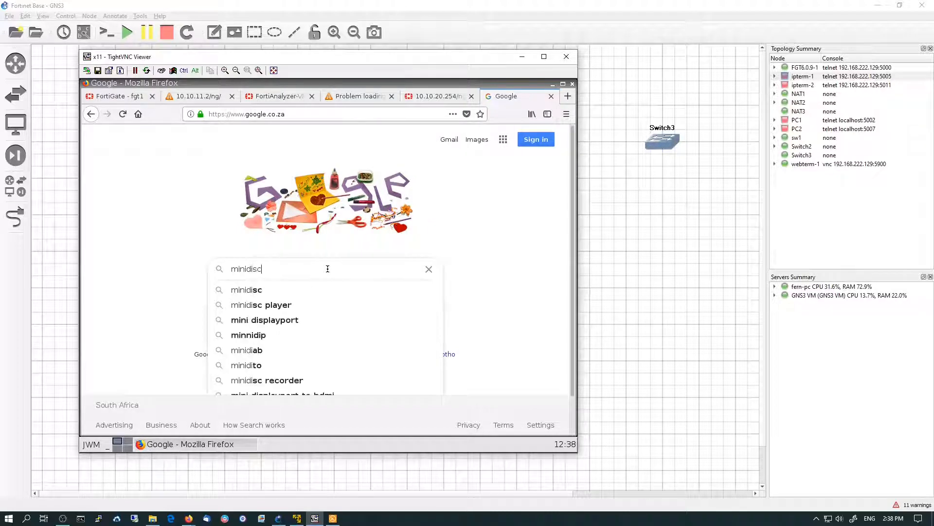
pyautogui.press('Return')
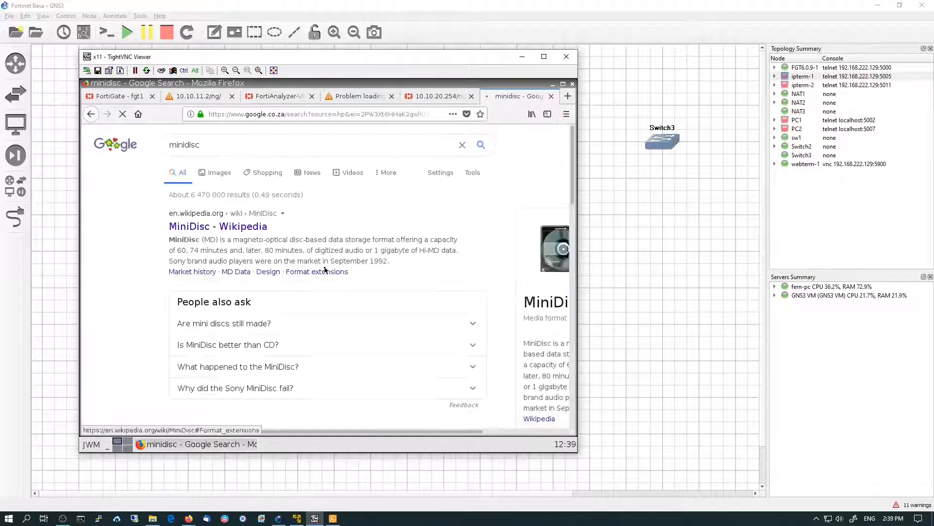
pyautogui.click(237, 228)
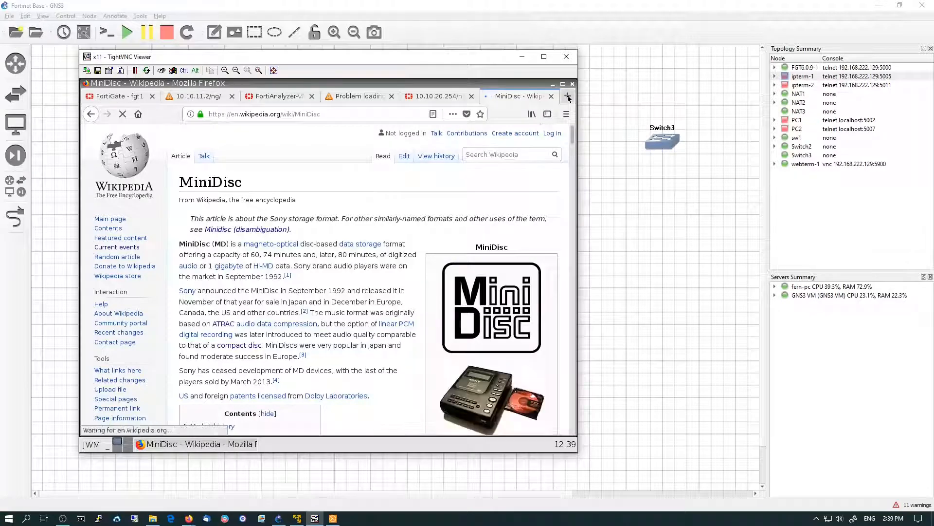
pyautogui.hotkey('ctrl', 't')
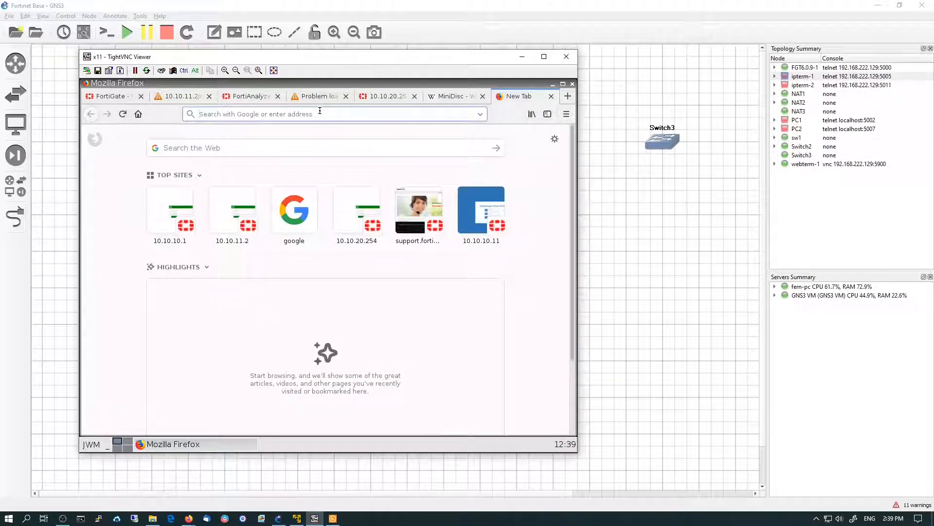
pyautogui.write('www.bim.com')
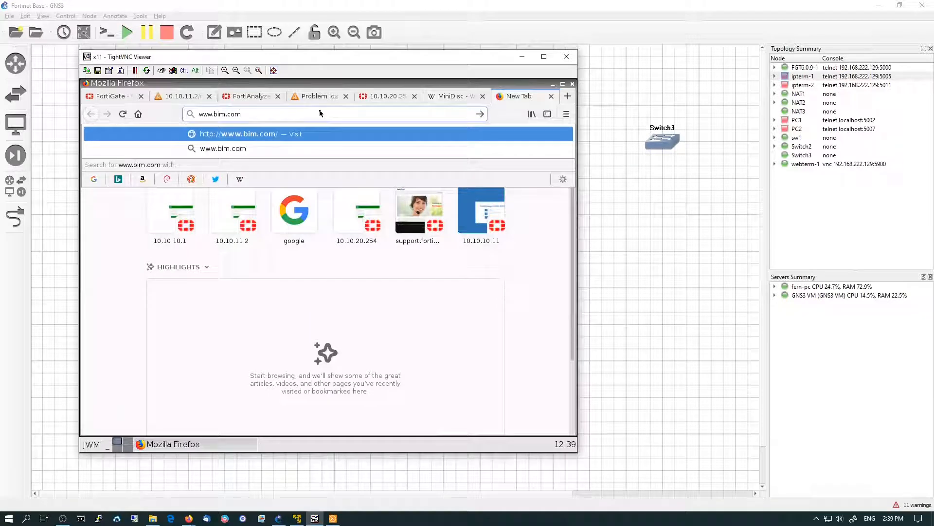
pyautogui.hotkey('ctrl', 'Left')
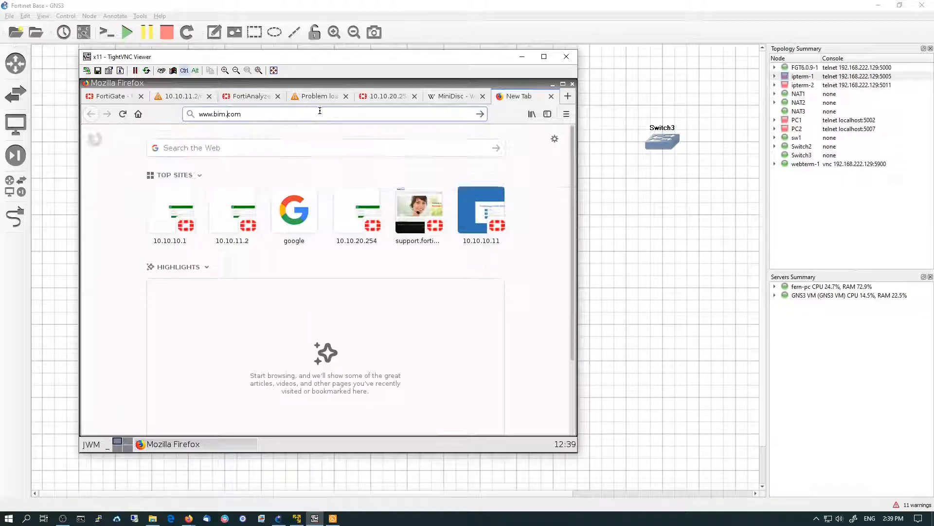
pyautogui.press('Left')
pyautogui.hotkey('ctrl', 'shift', 'Left')
pyautogui.write('ibm')
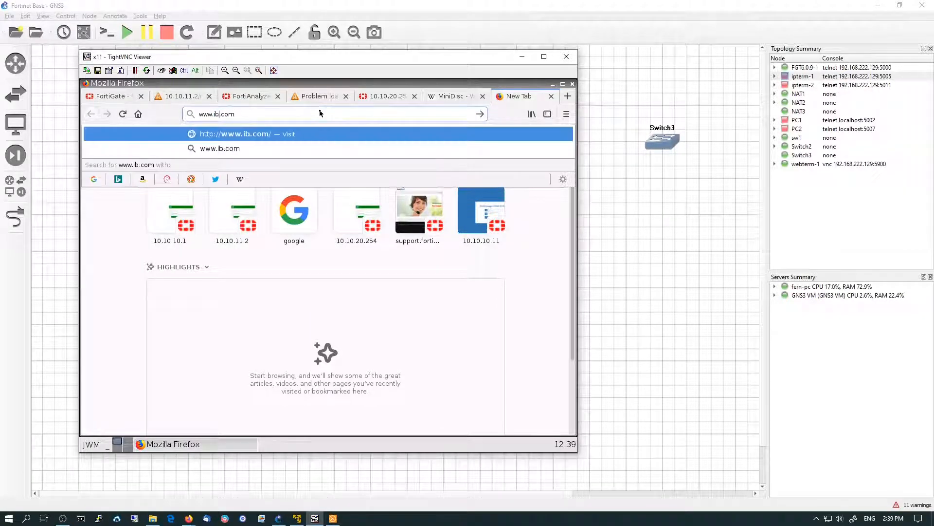
pyautogui.press('Return')
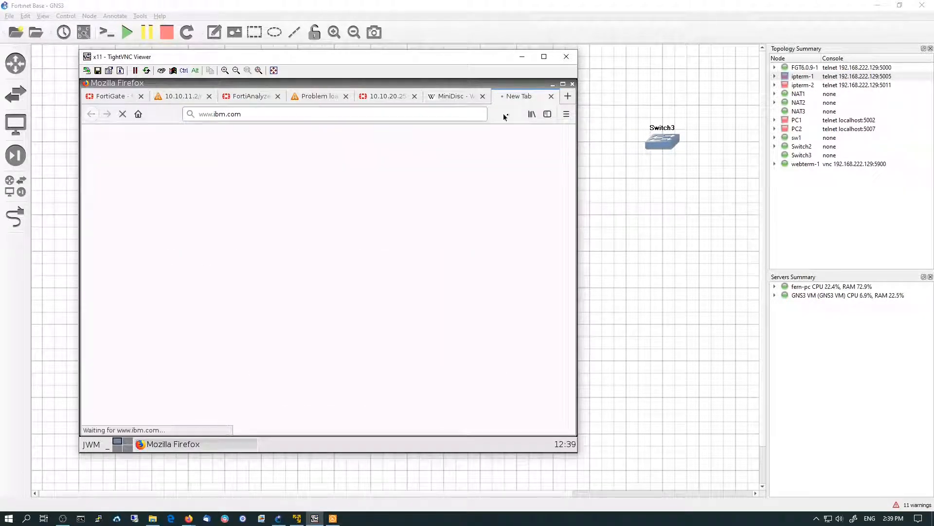
pyautogui.hotkey('ctrl', 't')
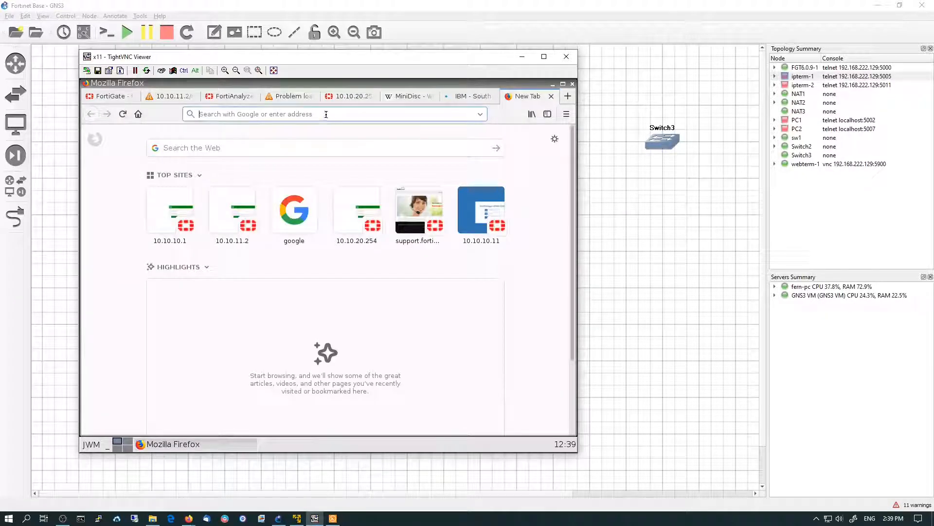
pyautogui.write('www.micro')
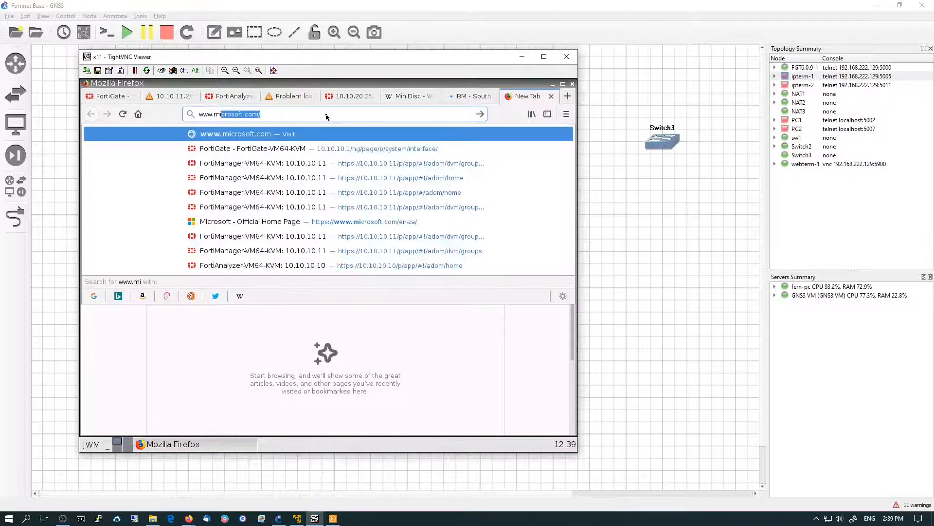
pyautogui.write('soft.com')
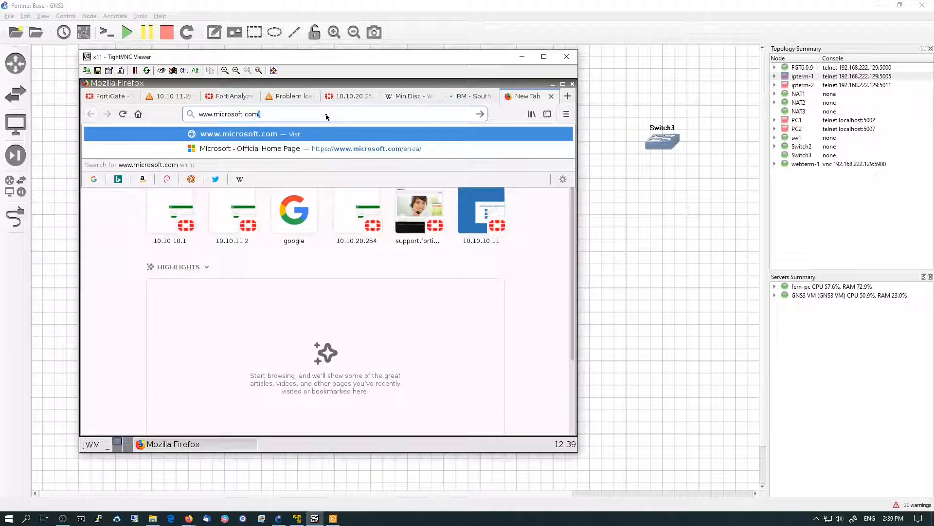
pyautogui.press('Return')
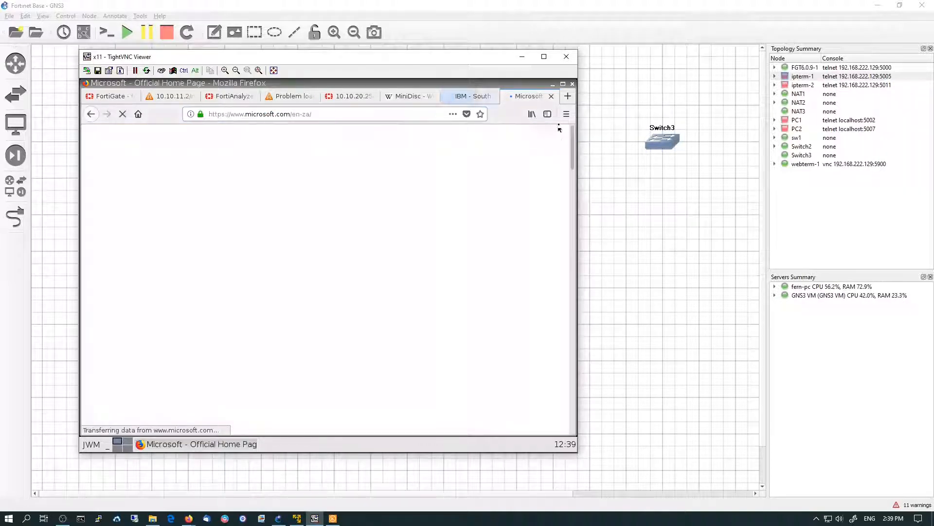
pyautogui.click(568, 96)
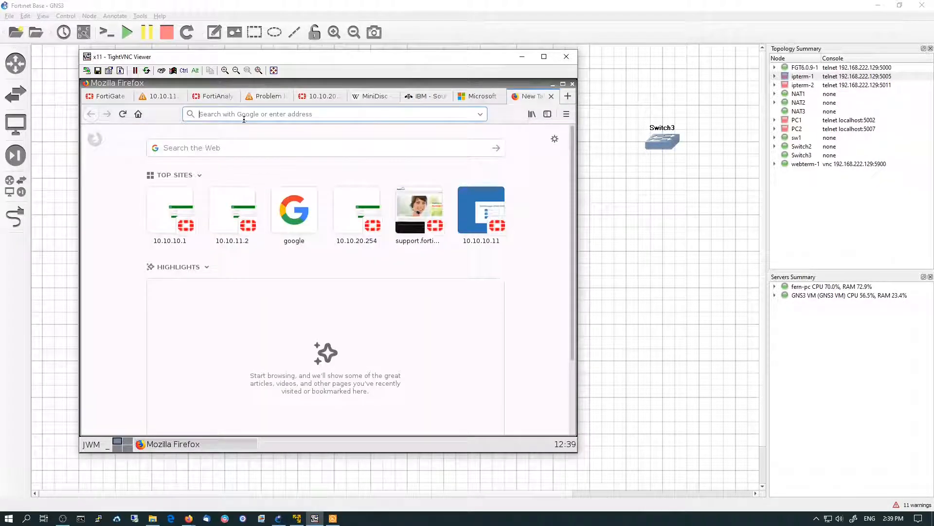
pyautogui.write('www.fo')
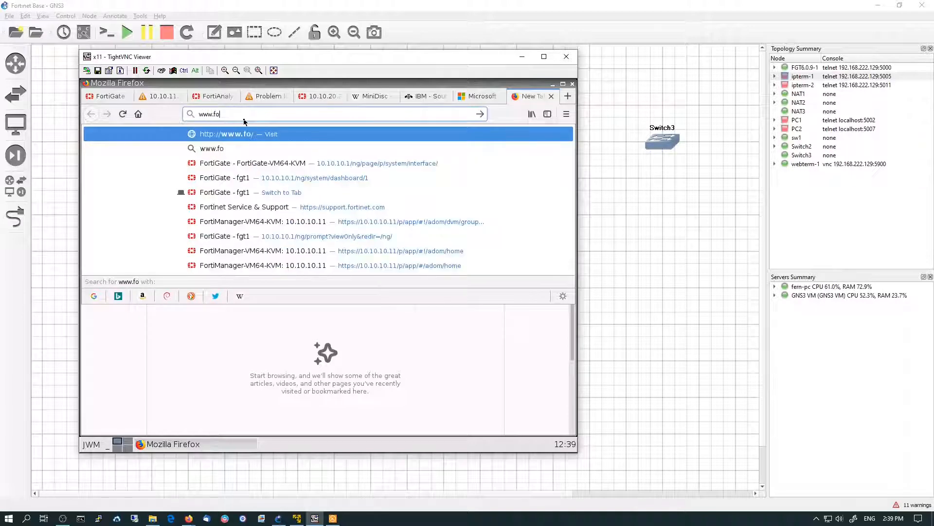
pyautogui.write('rtinet.com')
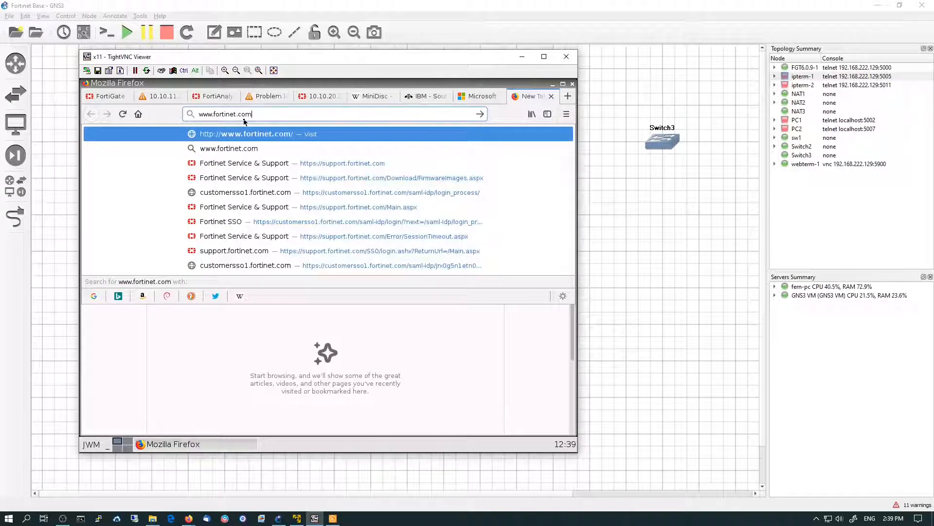
pyautogui.press('Return')
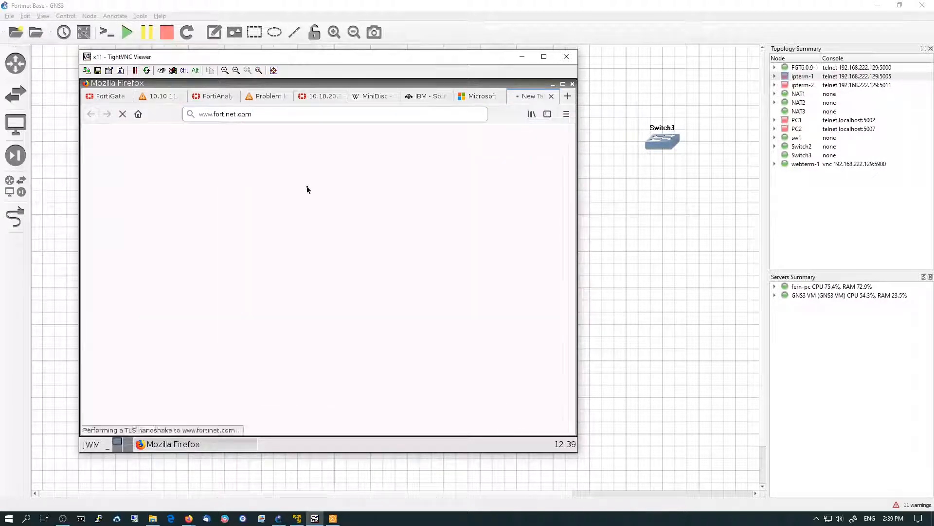
# Browse the open Microsoft, IBM and Fortinet tabs, following IBM's Explore the resources link
pyautogui.click(474, 97)
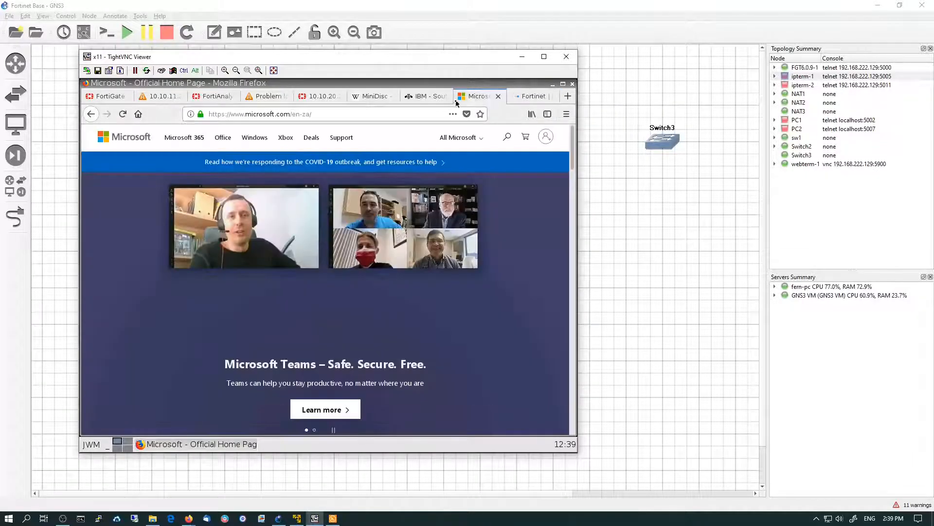
pyautogui.click(429, 102)
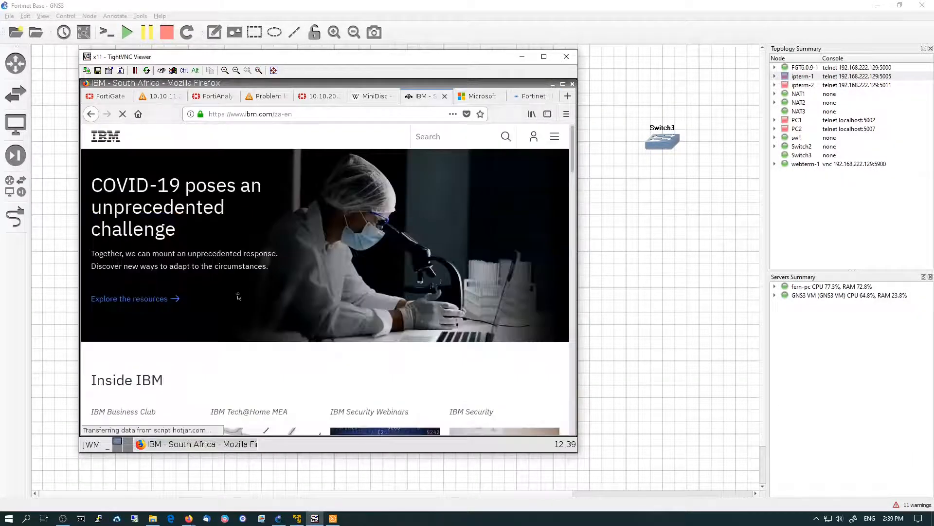
pyautogui.click(156, 299)
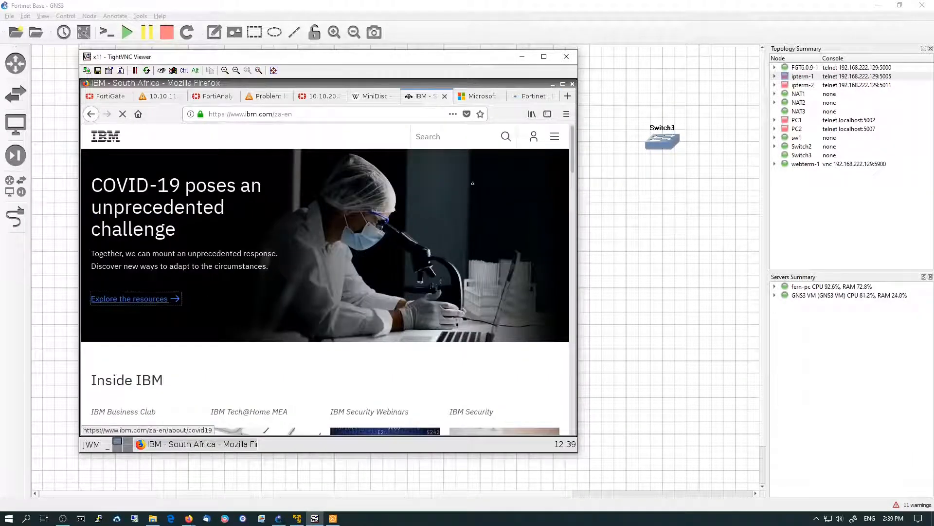
pyautogui.click(524, 99)
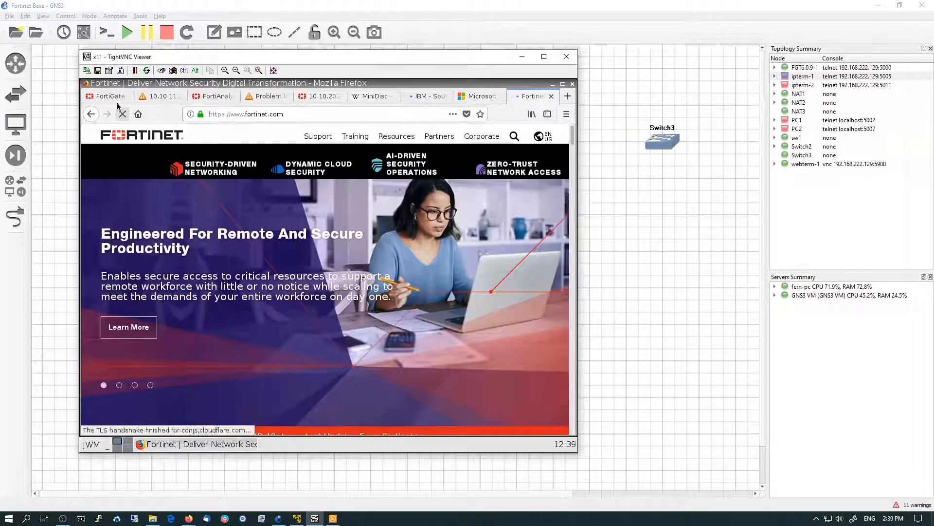
# Return to the FortiGate IPv4 policy list and review the policies' security profile columns
pyautogui.click(105, 96)
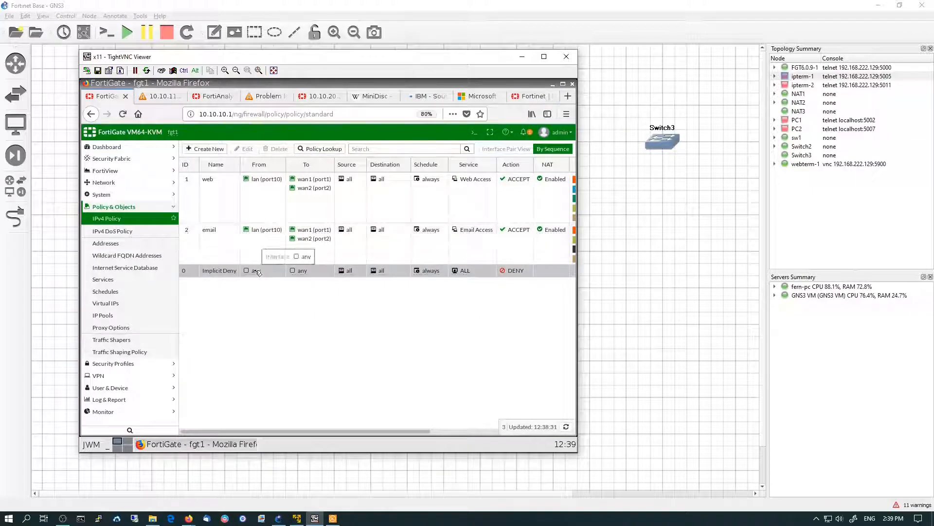
pyautogui.click(133, 222)
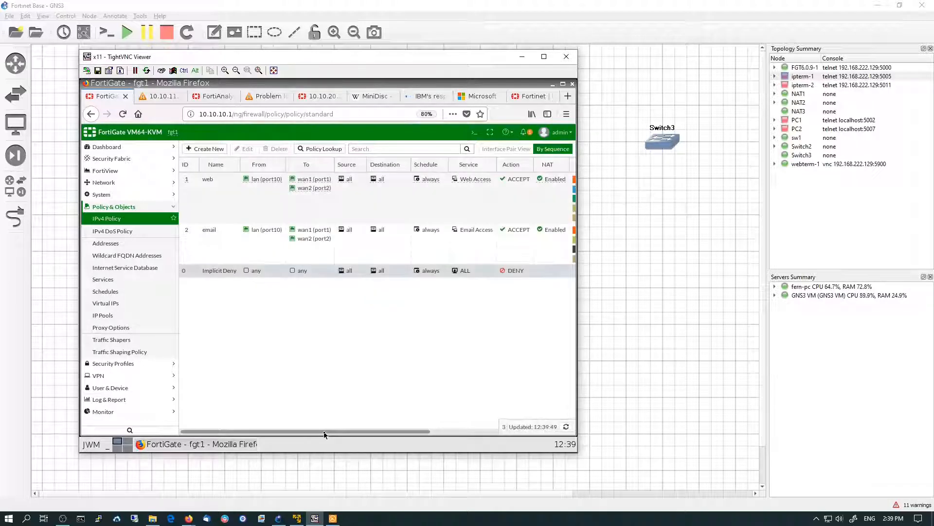
pyautogui.moveTo(325, 434); pyautogui.dragTo(501, 435)
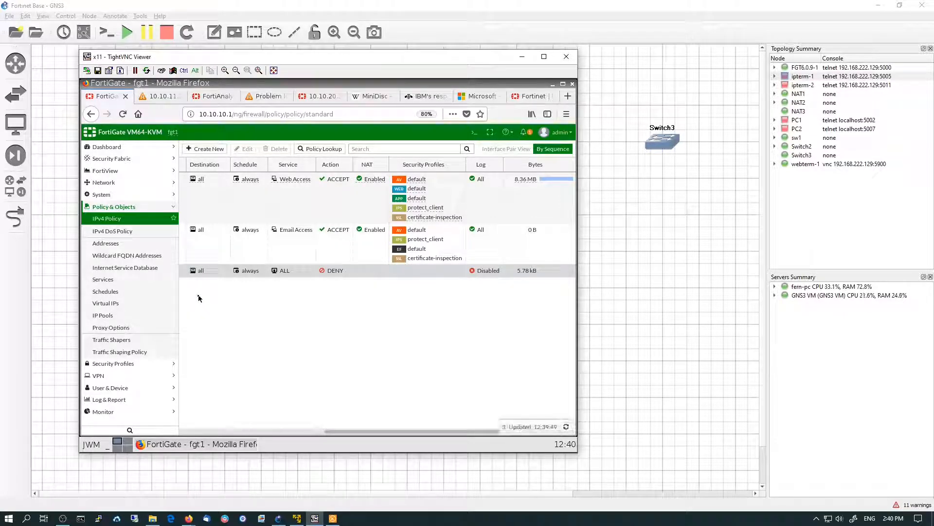
# Open FortiView Sources and drill down into the 10.10.10.100 source
pyautogui.click(105, 170)
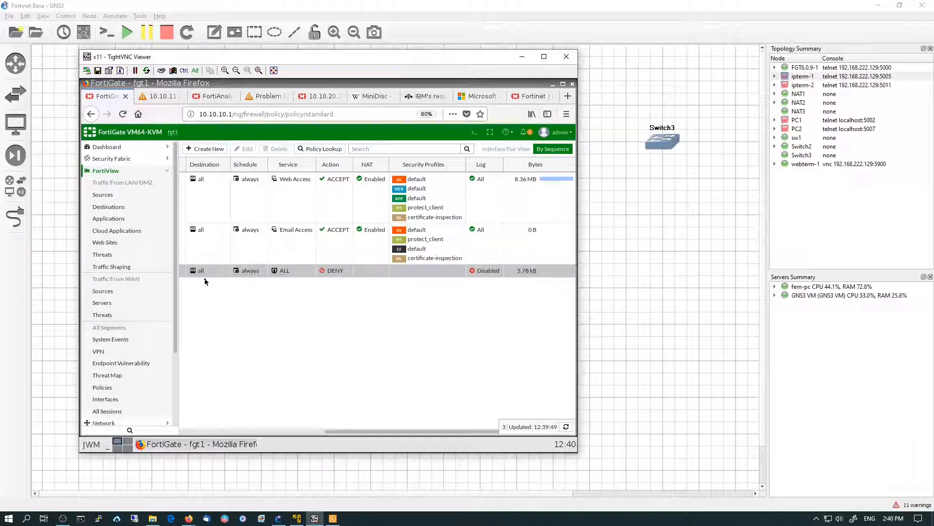
pyautogui.moveTo(204, 275)
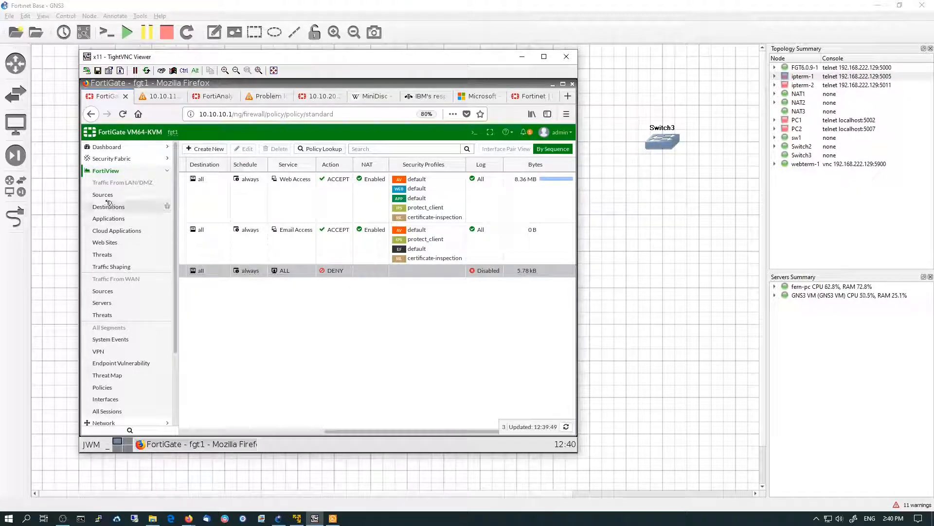
pyautogui.click(108, 196)
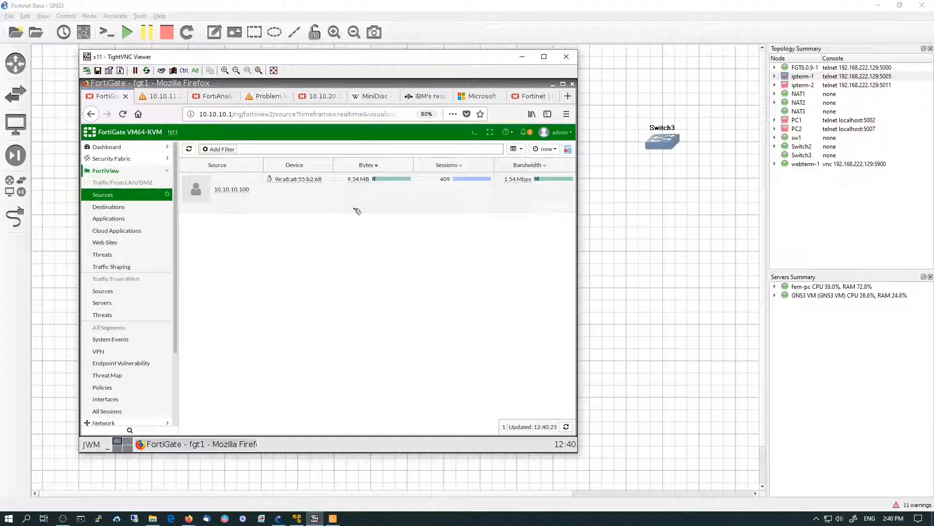
pyautogui.doubleClick(237, 190)
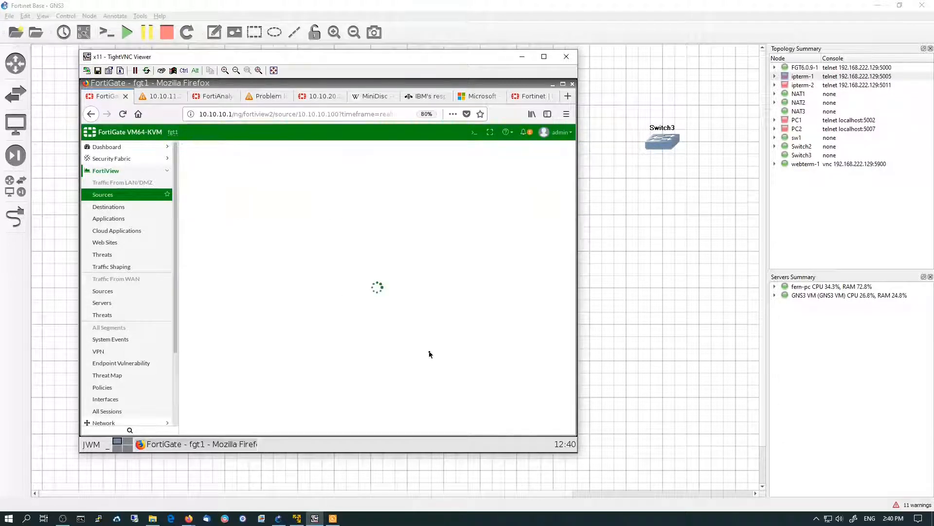
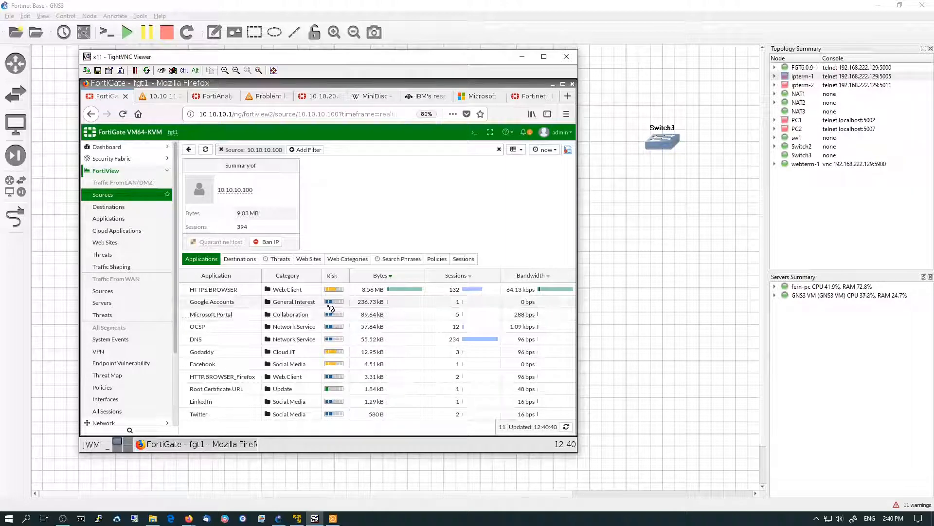
# Review the 10.10.10.100 source's Policies and Sessions breakdowns in FortiView
pyautogui.click(437, 259)
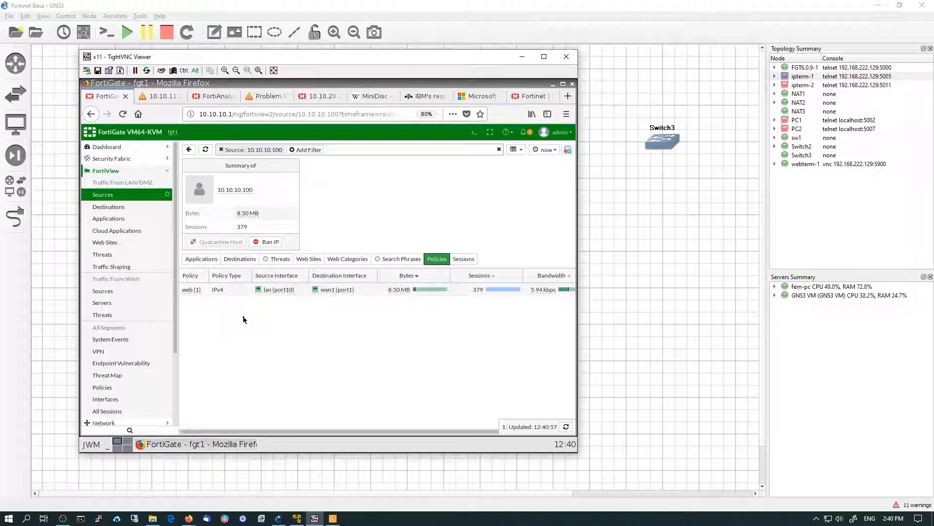
pyautogui.click(464, 259)
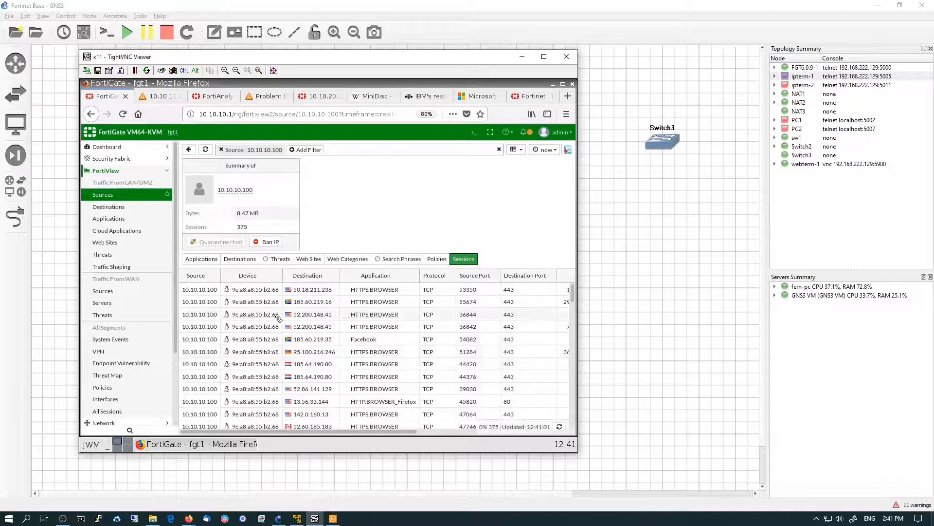
# Open FortiView Applications and drill into the HTTPS.BROWSER application's sessions list
pyautogui.click(119, 220)
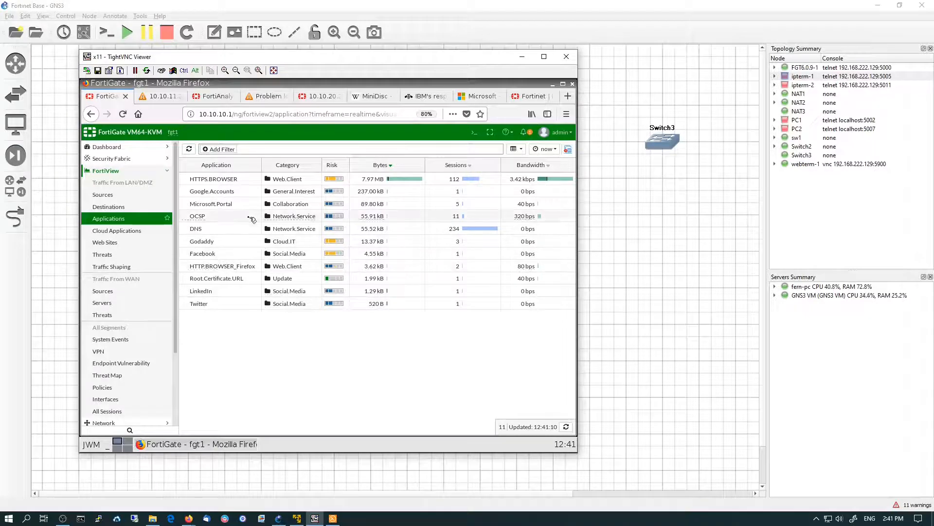
pyautogui.doubleClick(250, 182)
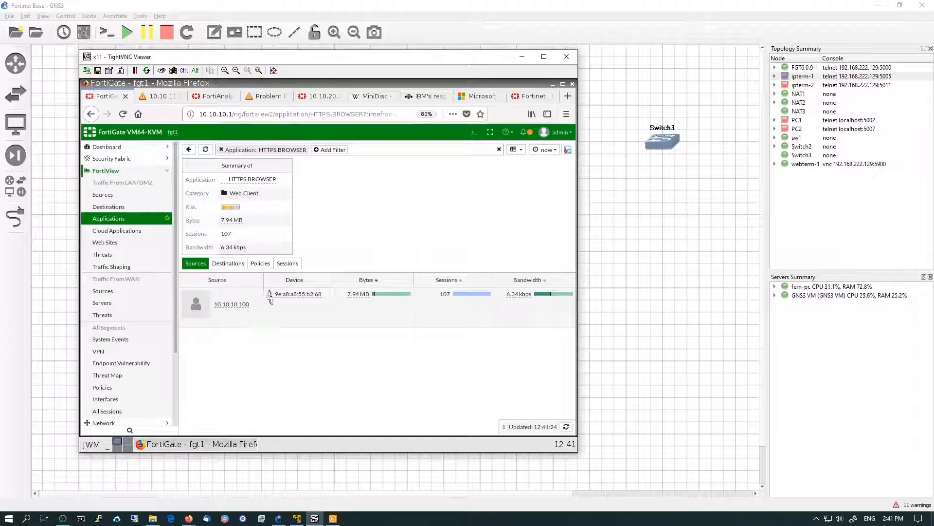
pyautogui.click(287, 263)
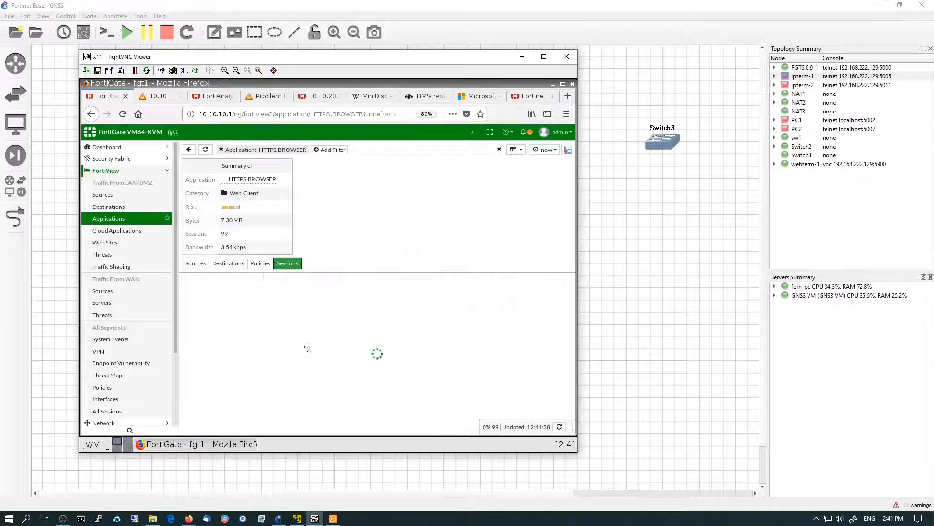
pyautogui.scroll(-3, 384, 369)
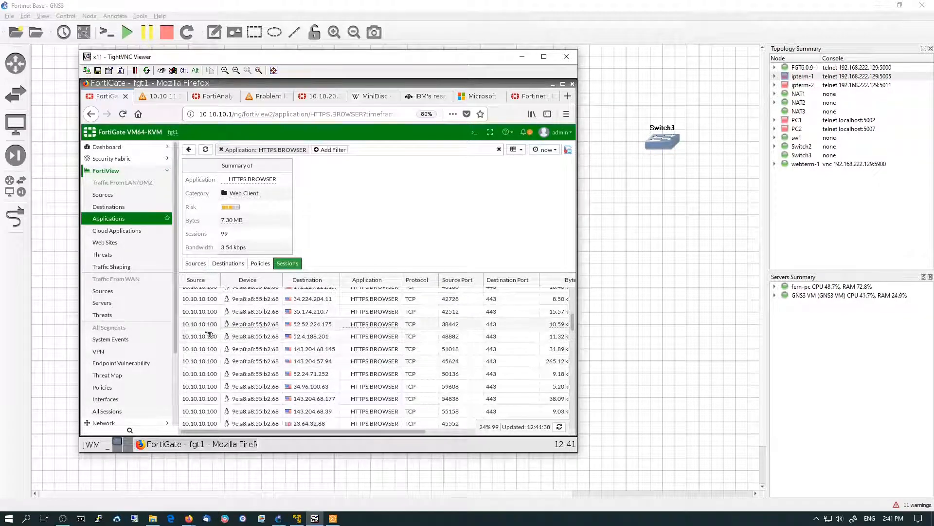
pyautogui.scroll(-3, 146, 341)
# Examine FortiView Policies and Interfaces, including the interface pair breakdown
pyautogui.click(129, 302)
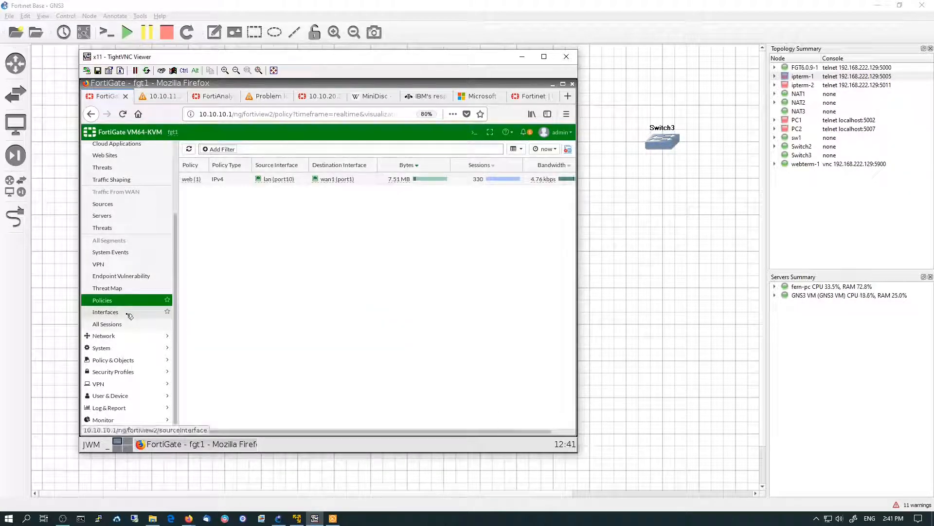
pyautogui.click(129, 315)
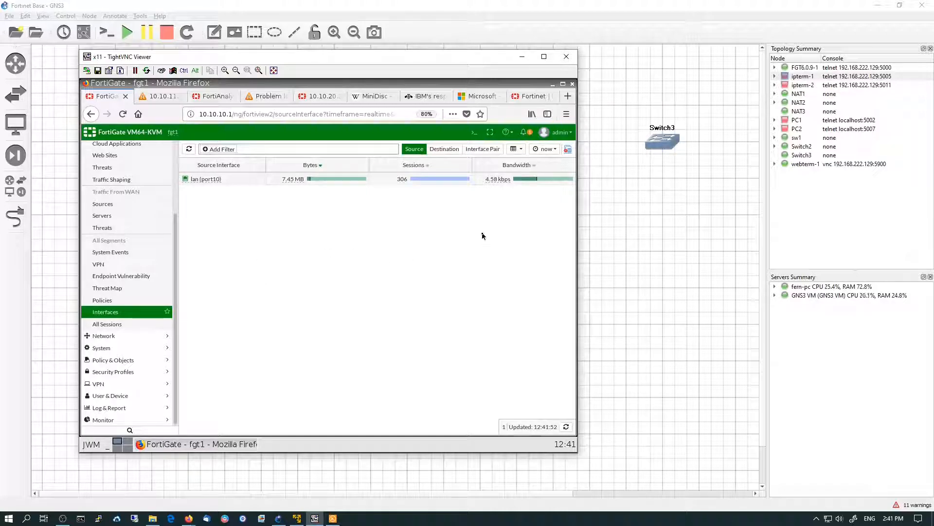
pyautogui.click(483, 149)
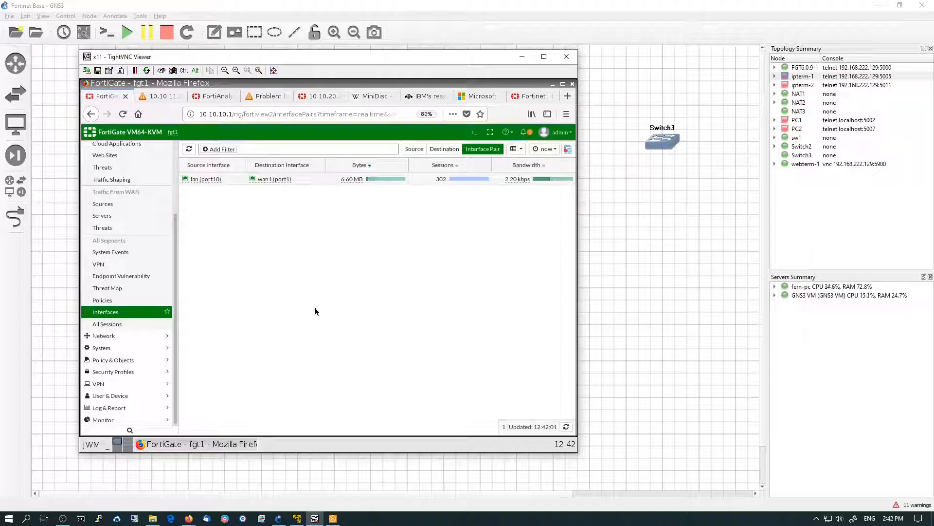
# Create a new NOC layout dashboard named FortiView Custom with a grid size of 6
pyautogui.scroll(3, 150, 262)
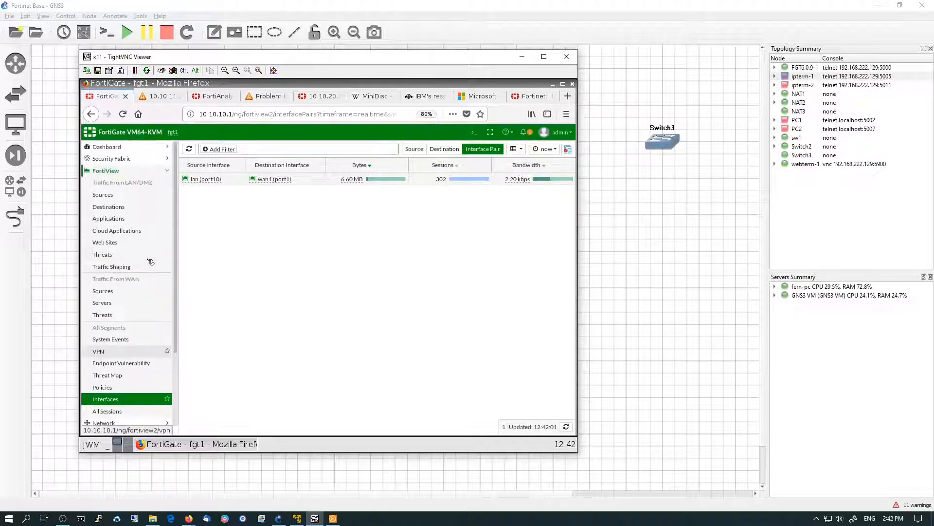
pyautogui.click(124, 147)
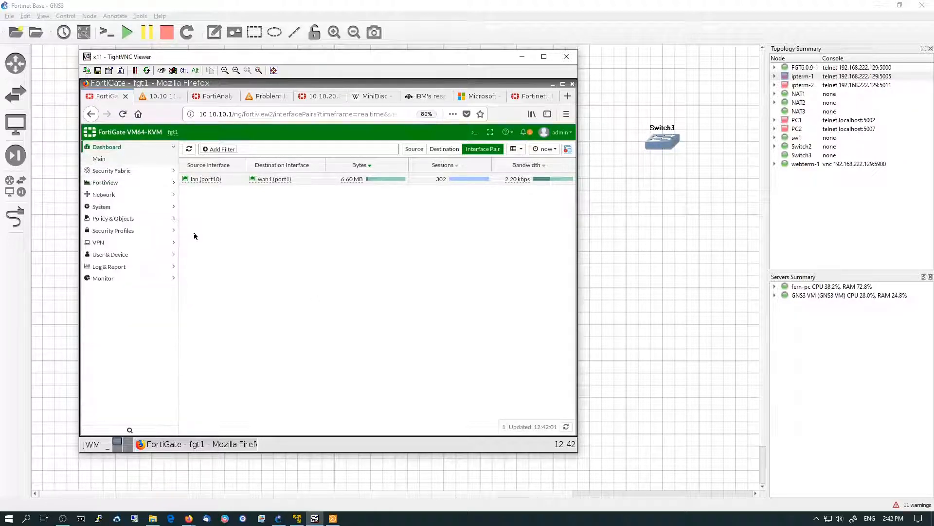
pyautogui.click(141, 162)
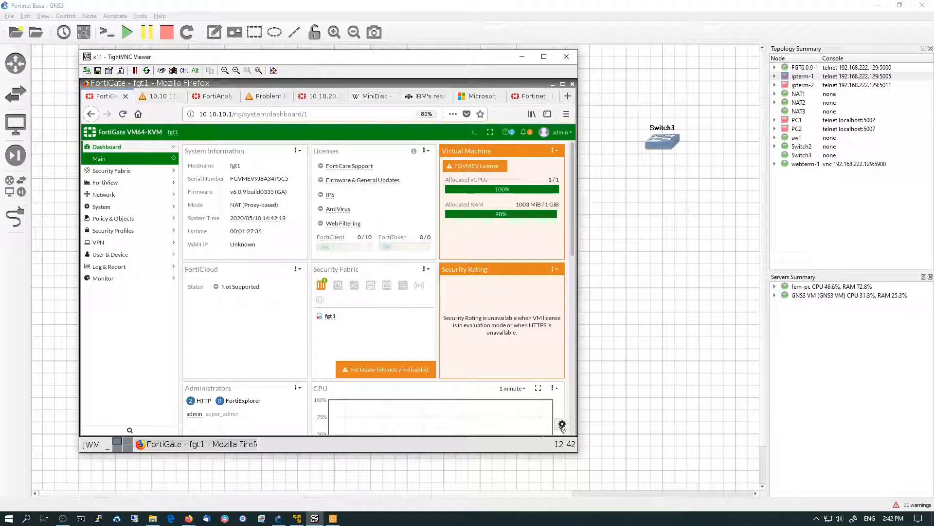
pyautogui.click(562, 425)
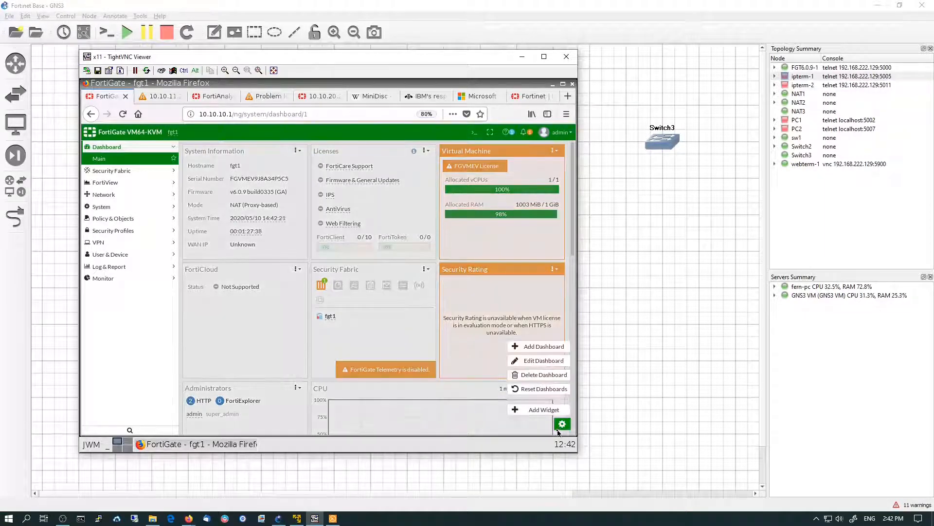
pyautogui.click(543, 346)
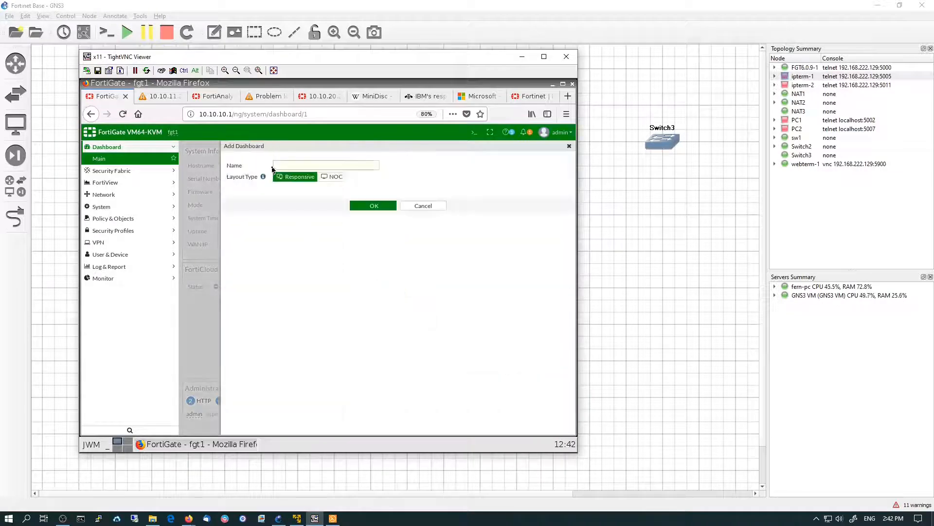
pyautogui.write('For')
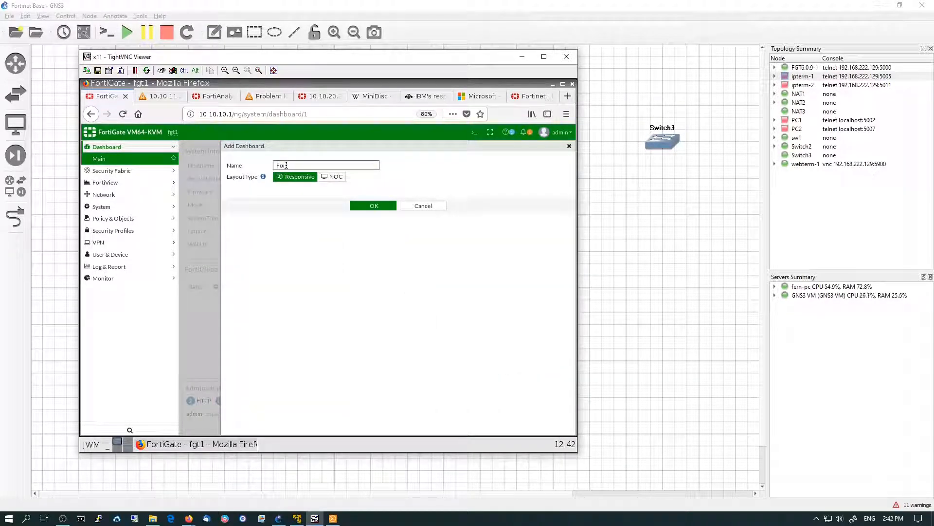
pyautogui.write('tiView u')
pyautogui.write(' Custom')
pyautogui.click(342, 180)
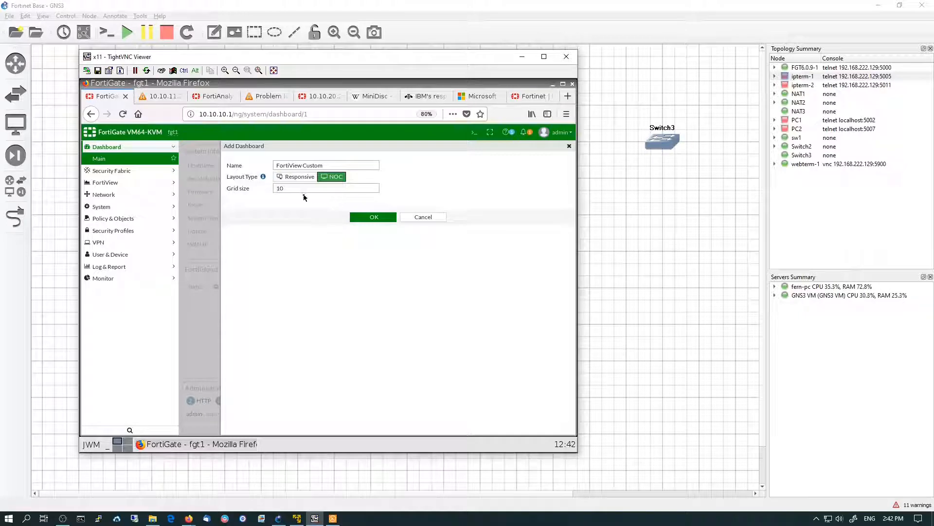
pyautogui.moveTo(311, 188); pyautogui.dragTo(260, 184)
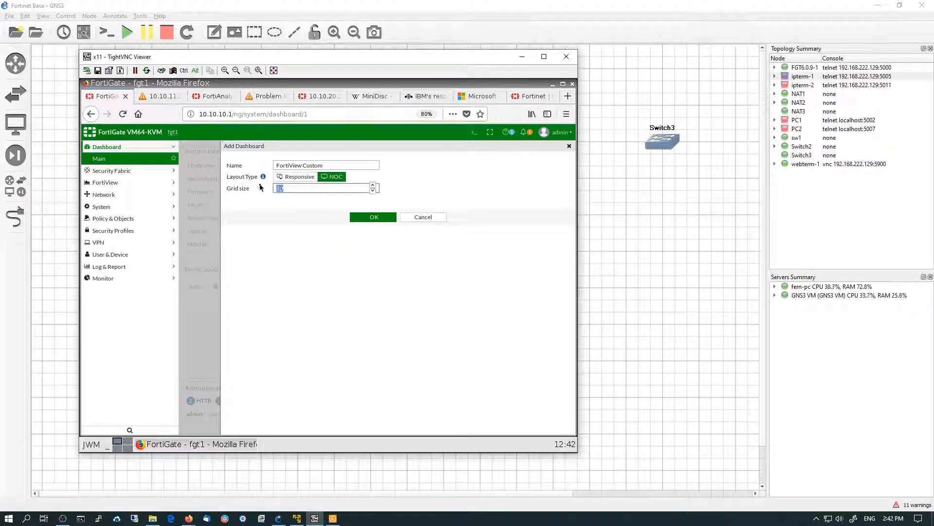
pyautogui.write('6')
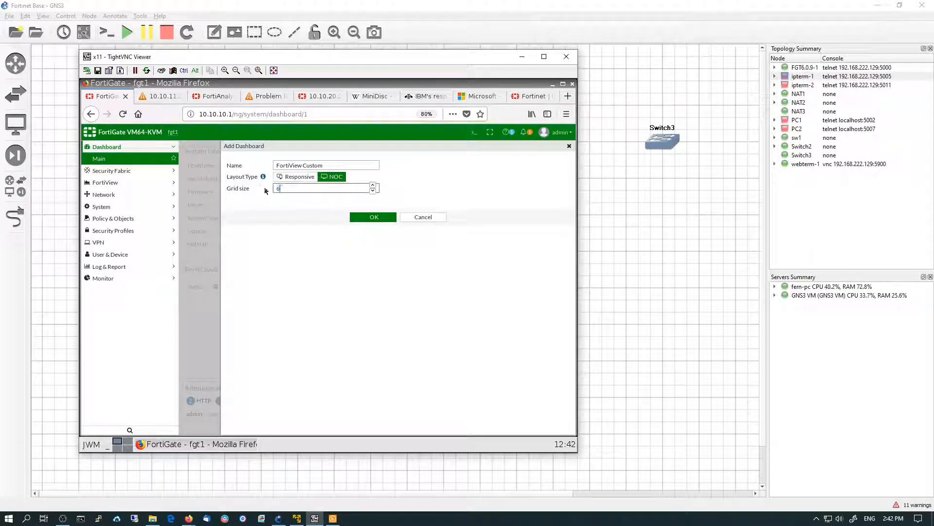
pyautogui.click(382, 218)
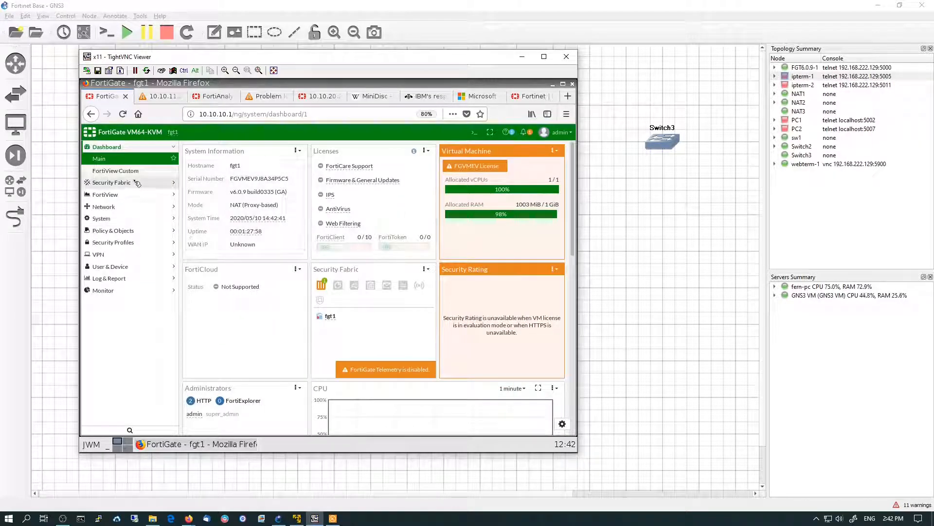
# Add a FortiView widget showing Applications to the FortiView Custom dashboard
pyautogui.click(138, 172)
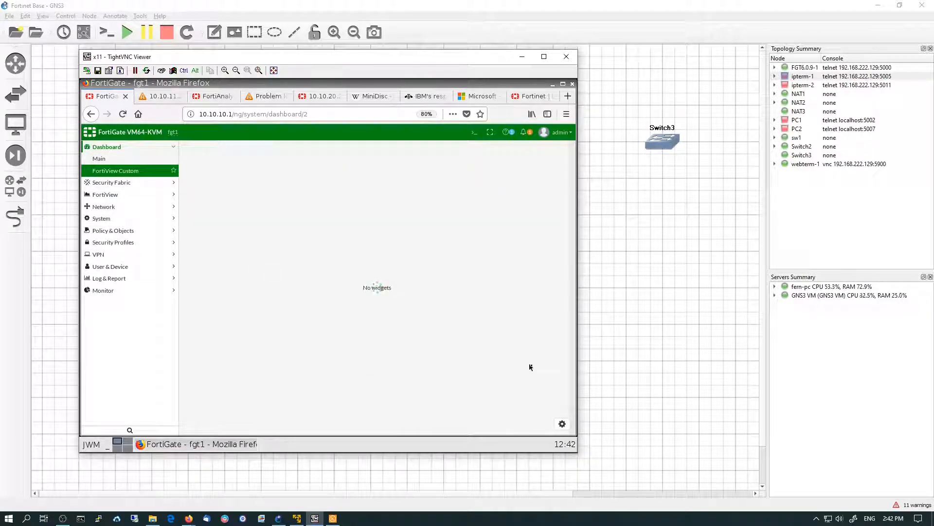
pyautogui.click(560, 423)
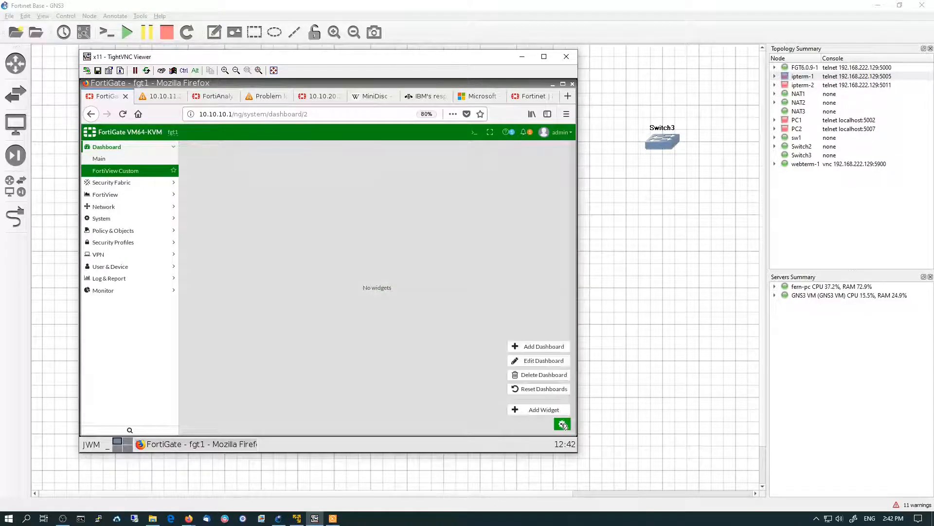
pyautogui.click(543, 412)
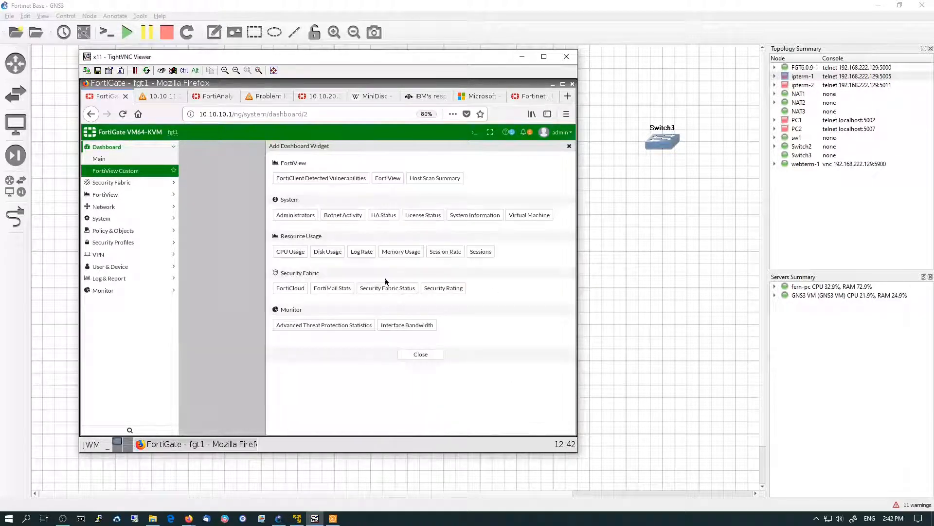
pyautogui.click(388, 178)
pyautogui.click(318, 165)
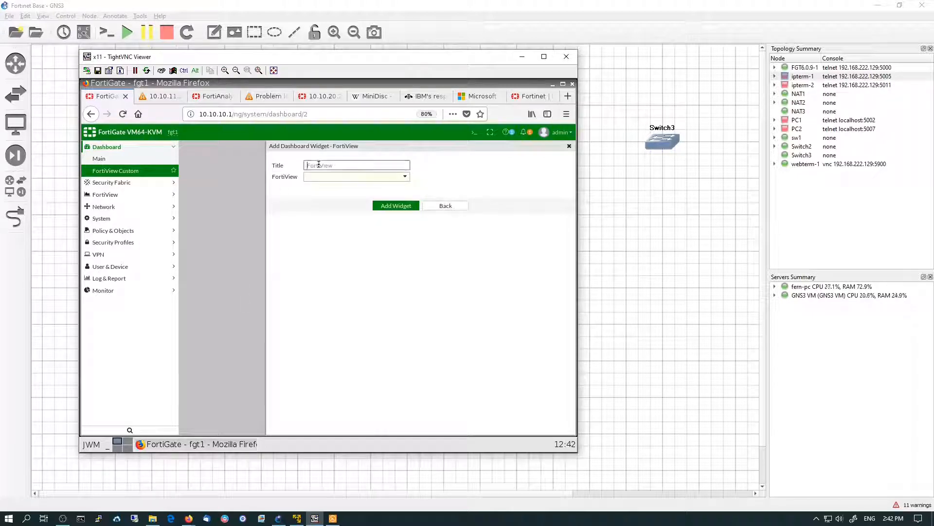
pyautogui.click(325, 178)
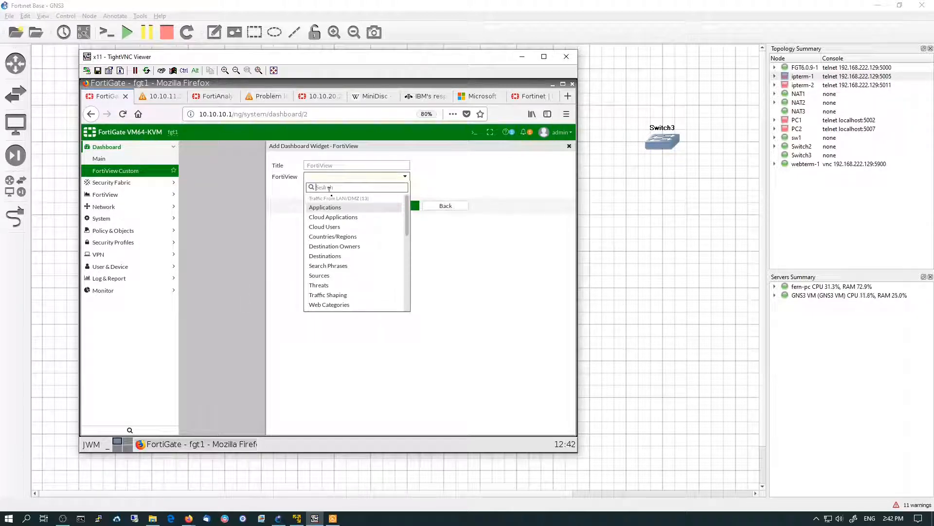
pyautogui.click(345, 209)
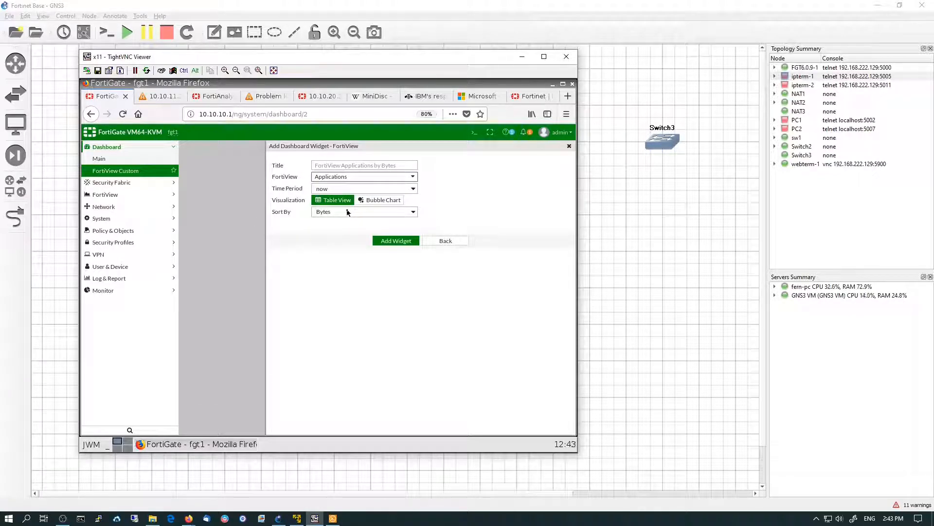
pyautogui.click(398, 242)
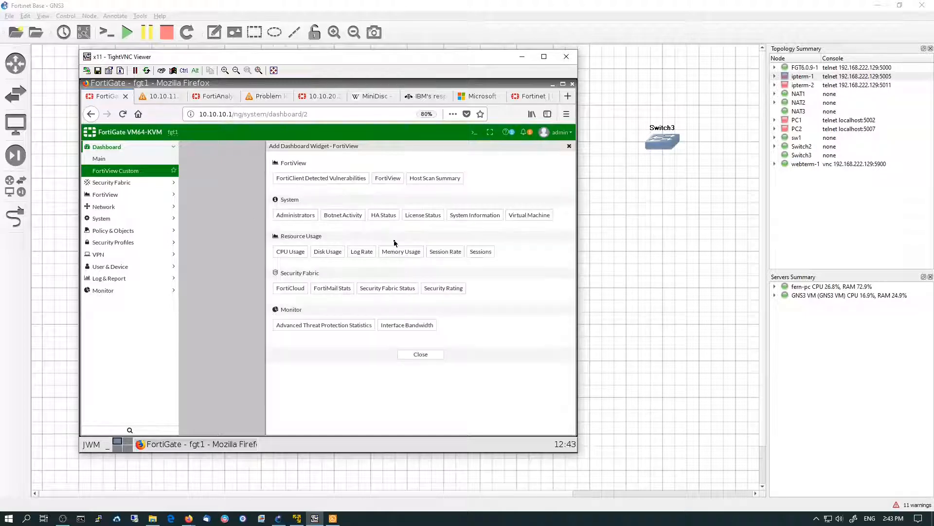
# Add a second FortiView widget showing Sources, then close the widget picker
pyautogui.click(390, 178)
pyautogui.click(376, 180)
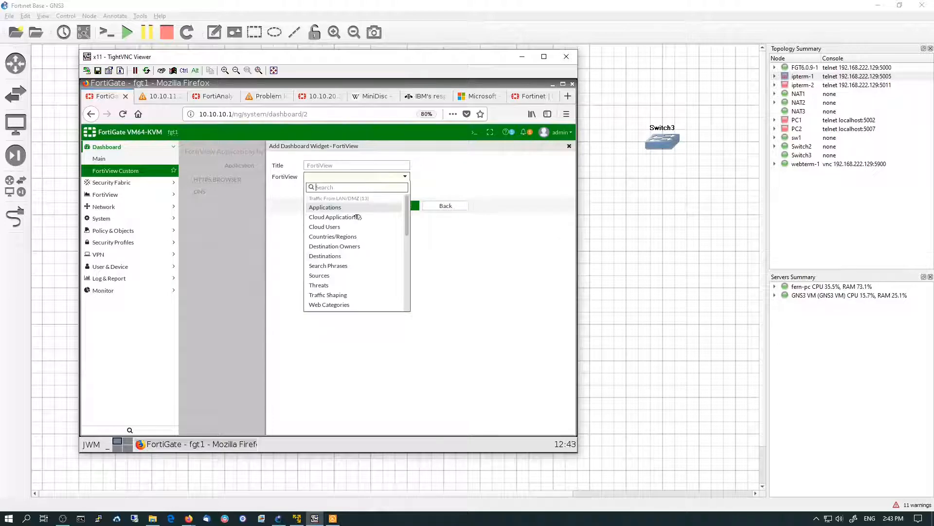
pyautogui.click(319, 275)
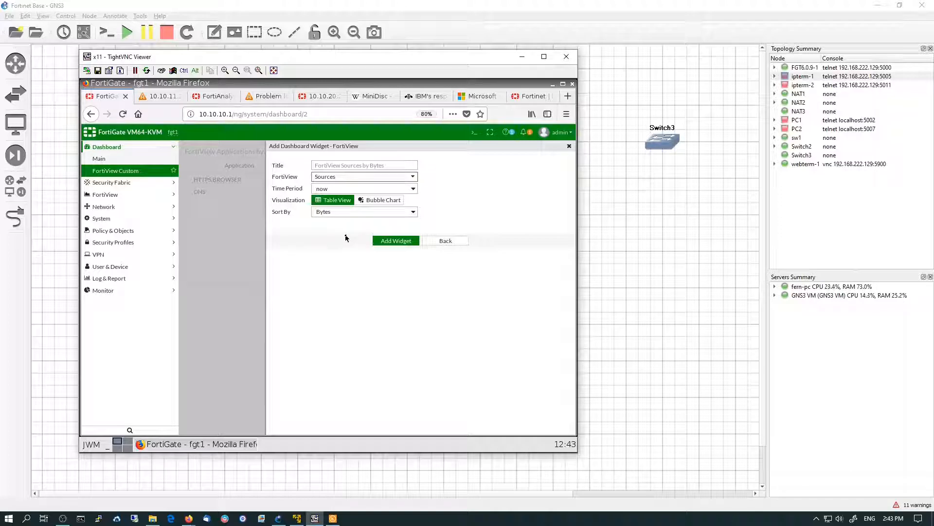
pyautogui.click(395, 241)
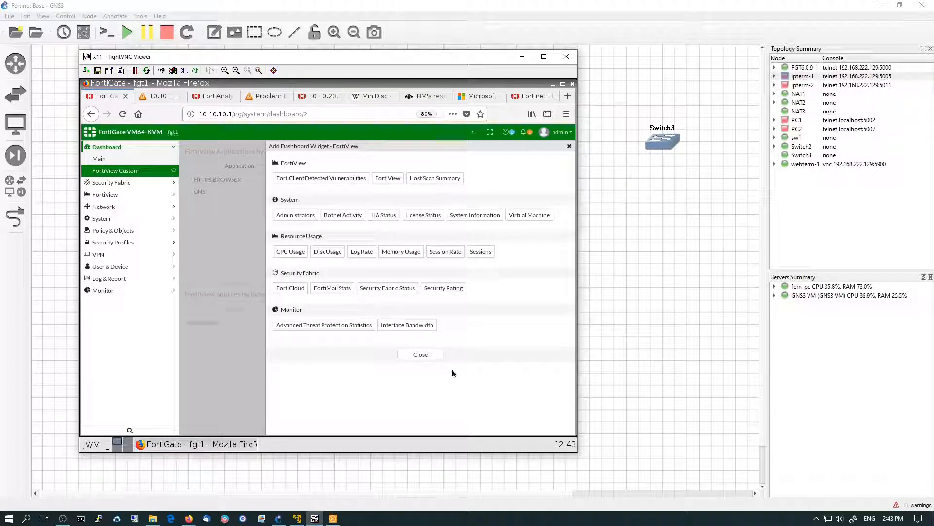
pyautogui.click(419, 355)
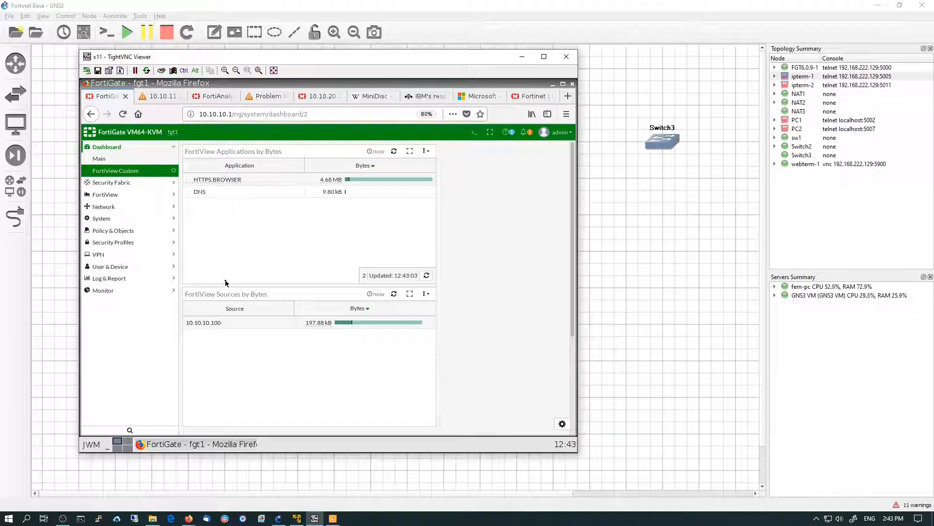
pyautogui.click(130, 280)
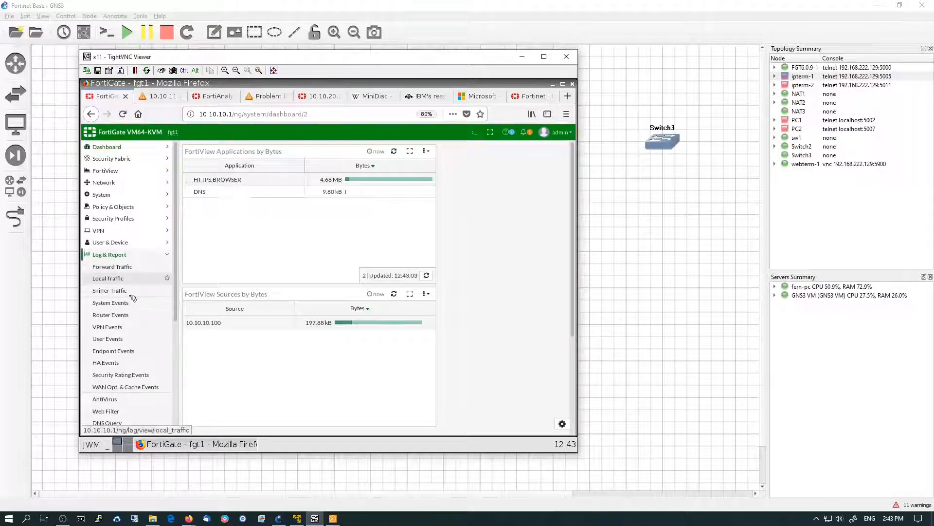
pyautogui.click(124, 269)
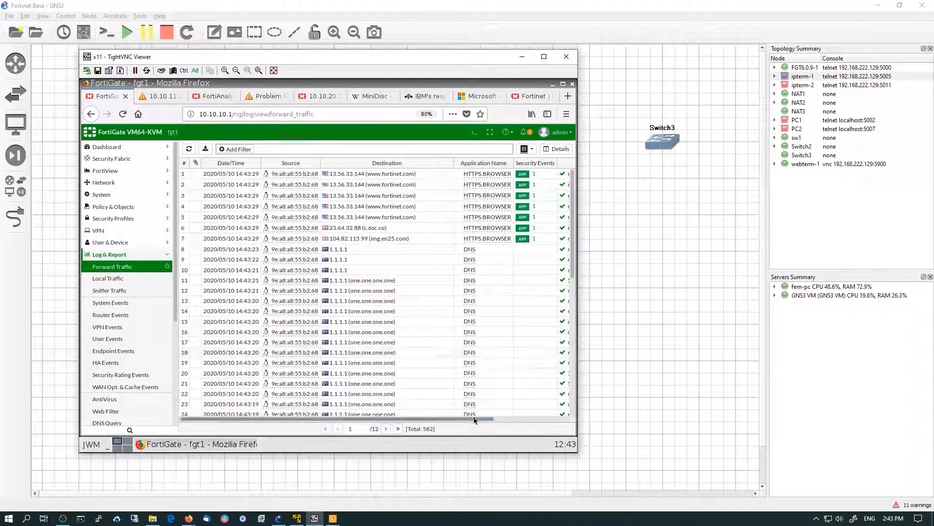
pyautogui.moveTo(480, 419); pyautogui.dragTo(579, 421)
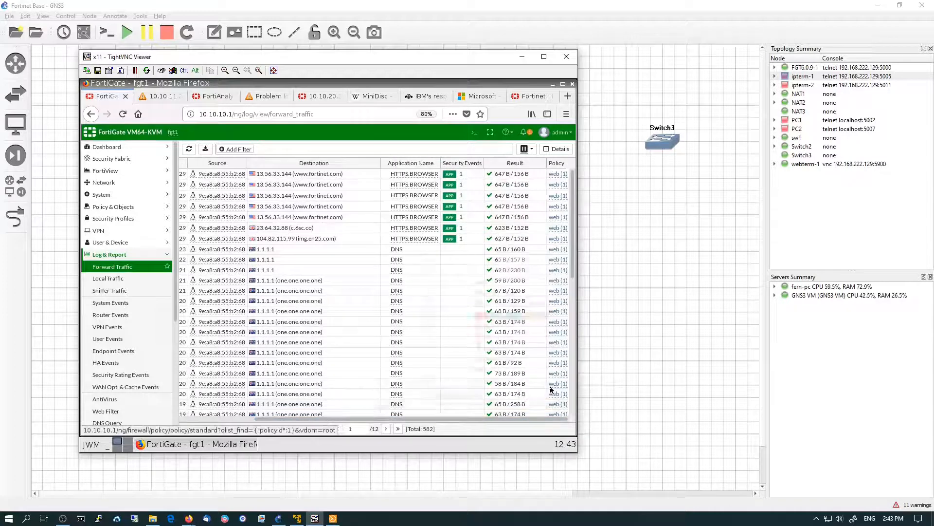
pyautogui.moveTo(552, 389)
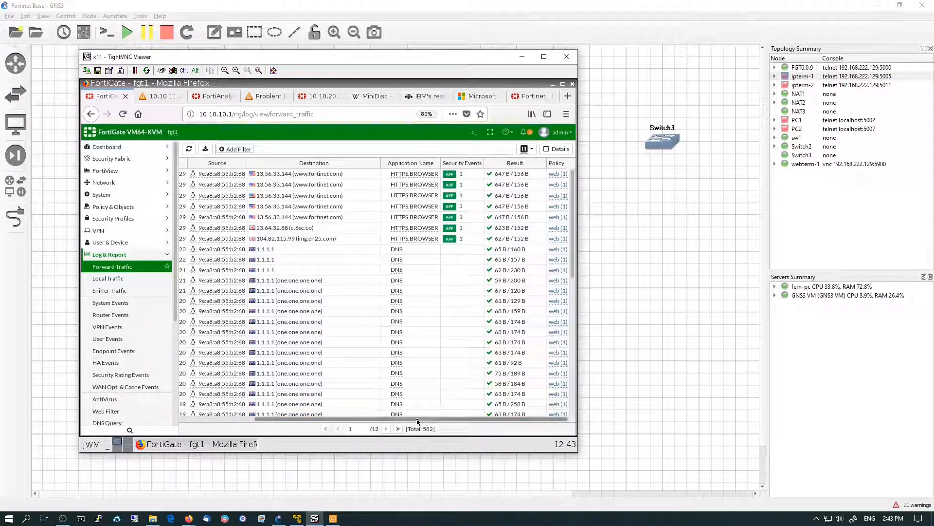
pyautogui.click(370, 175)
pyautogui.doubleClick(370, 175)
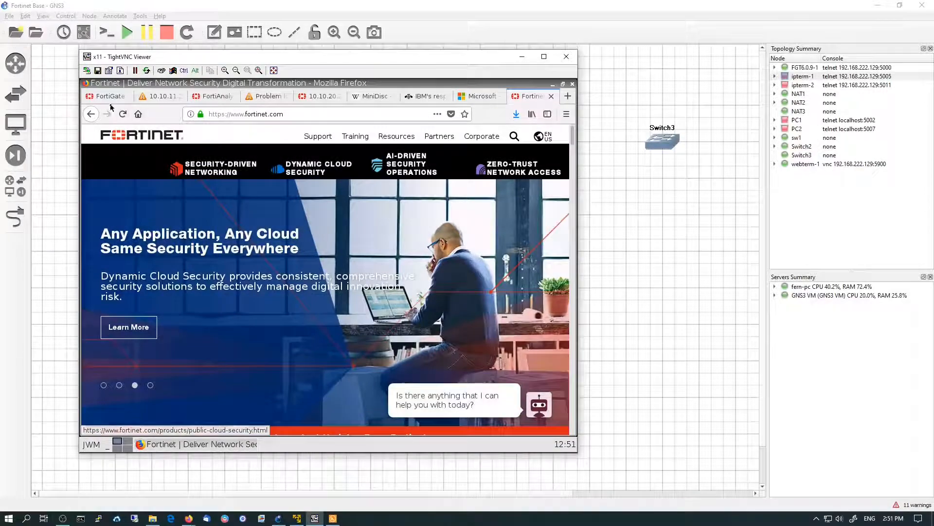
pyautogui.hotkey('ctrl', '1')
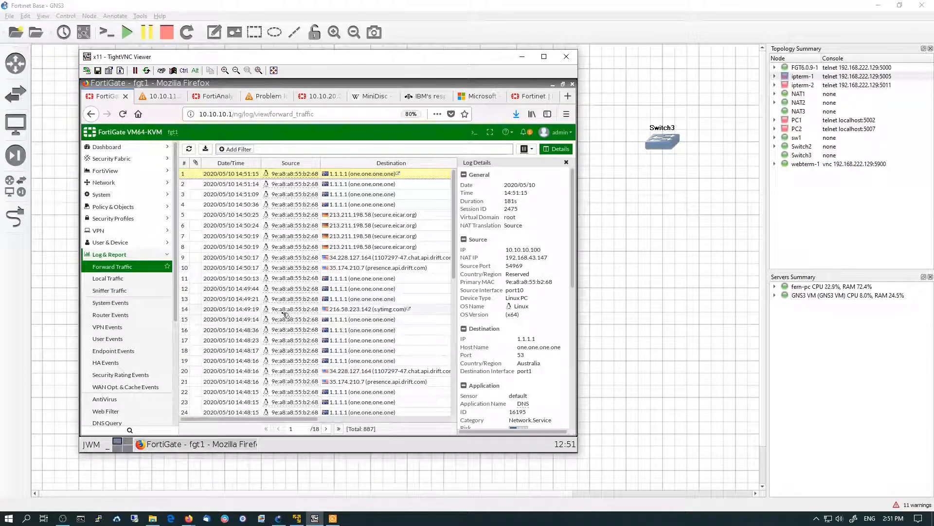
pyautogui.click(568, 96)
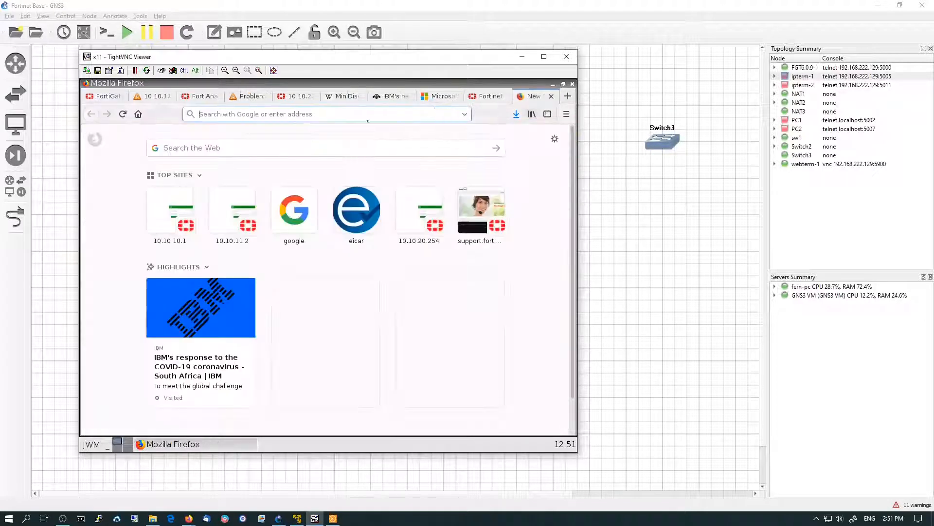
pyautogui.write('www')
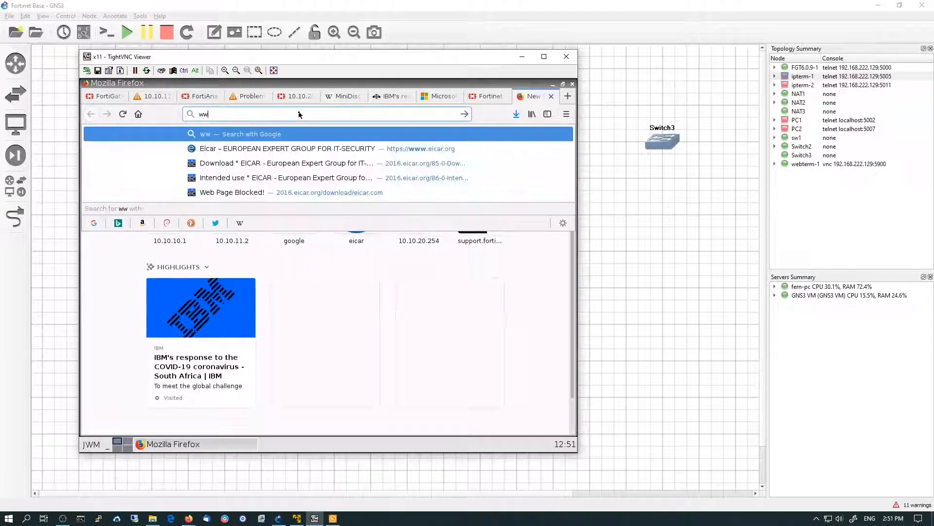
pyautogui.write('icar.org/')
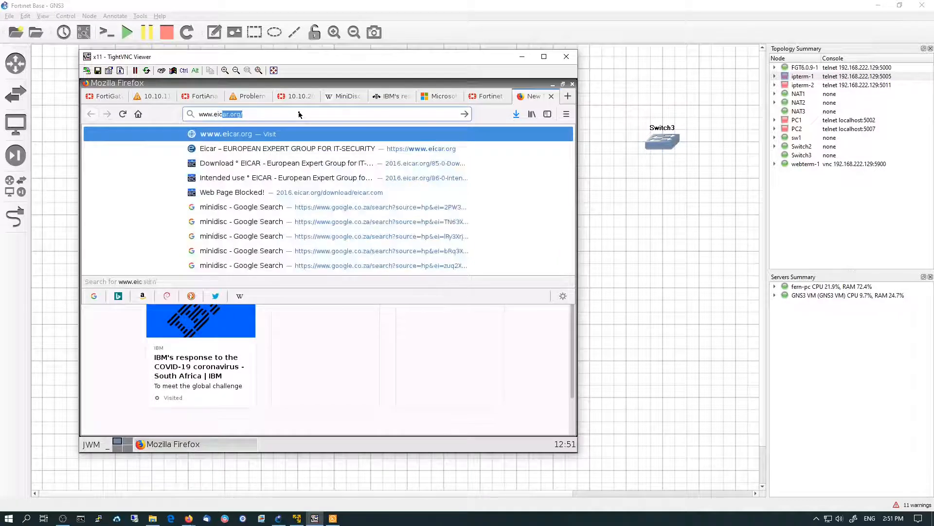
pyautogui.press('Return')
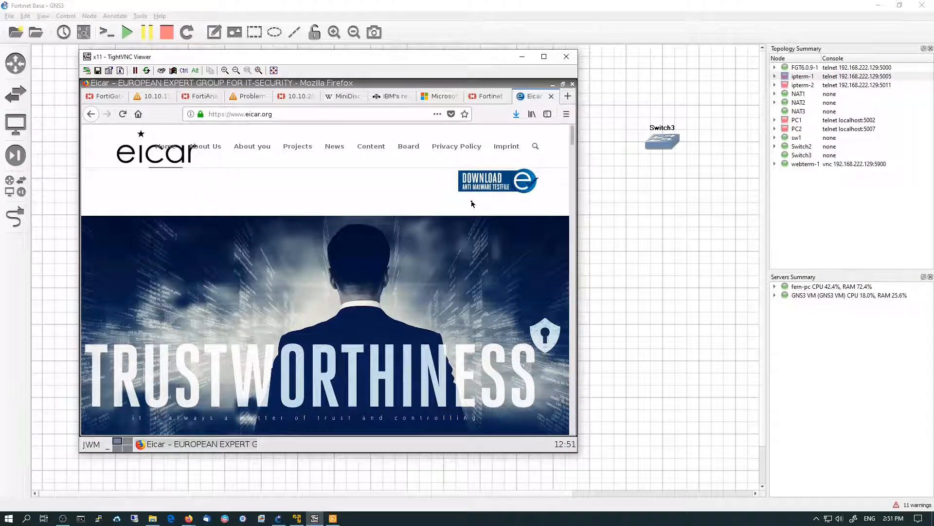
# Go to the EICAR anti-malware testfile download area and try downloading eicar.com over standard HTTP
pyautogui.click(481, 185)
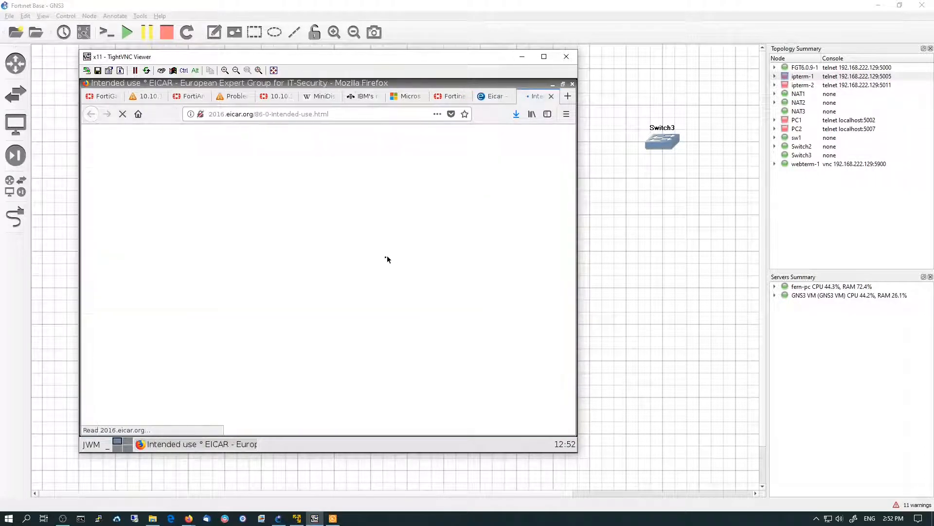
pyautogui.click(141, 282)
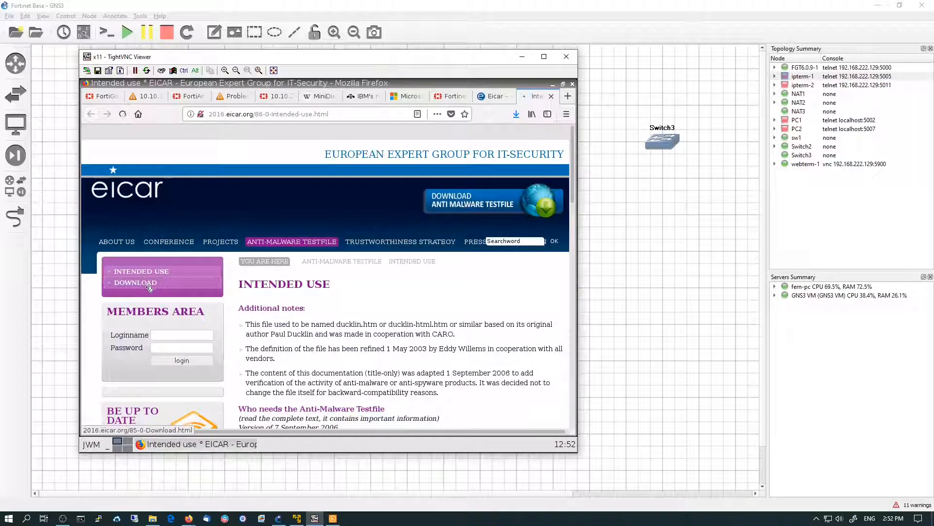
pyautogui.scroll(-10, 499, 323)
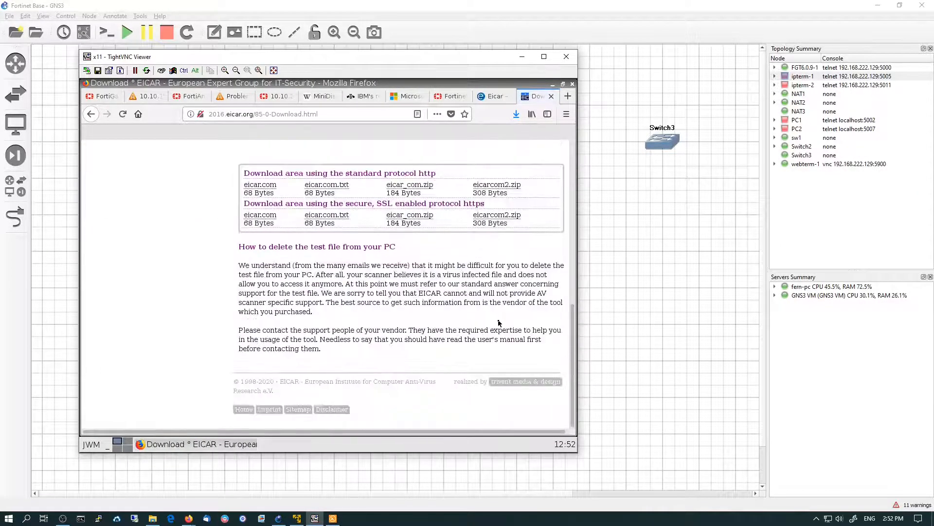
pyautogui.scroll(-3, 499, 322)
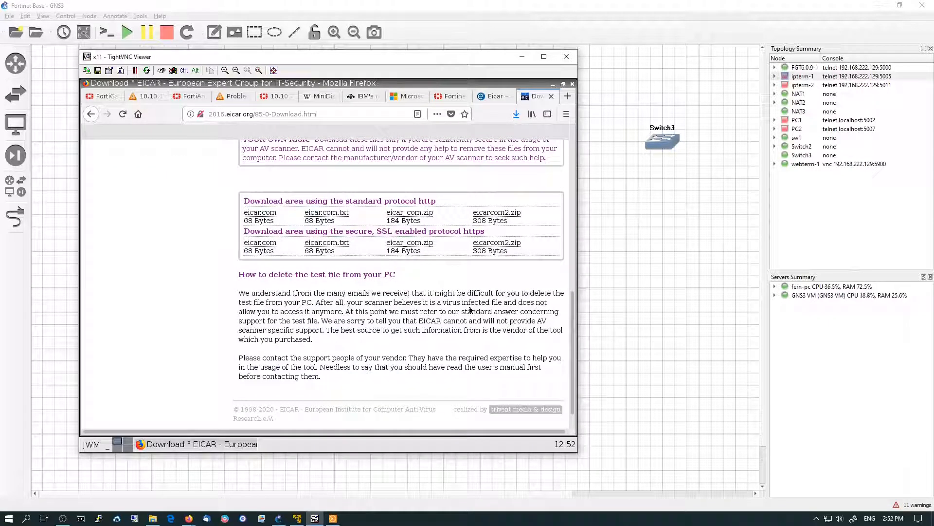
pyautogui.click(275, 214)
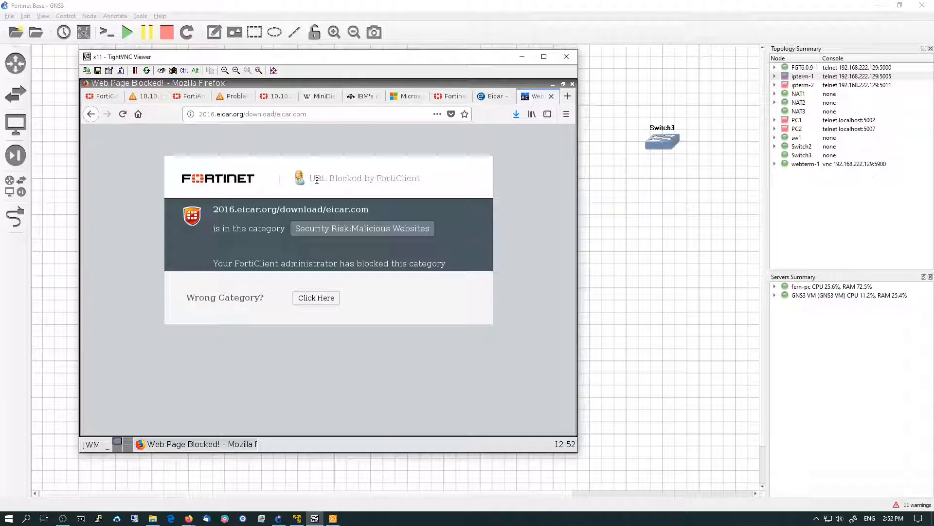
# Try downloading eicar_com.zip over HTTP, then over HTTPS, cancelling the HTTPS file save dialog
pyautogui.click(95, 115)
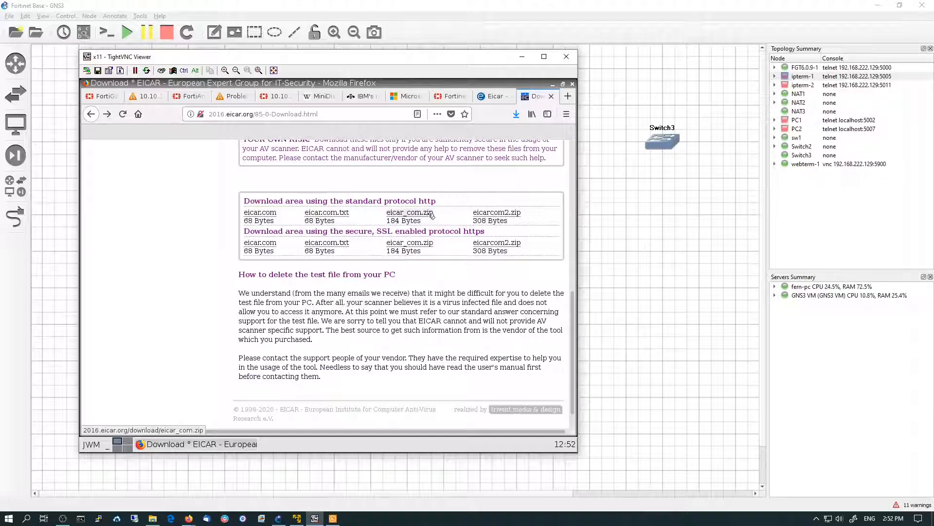
pyautogui.click(430, 214)
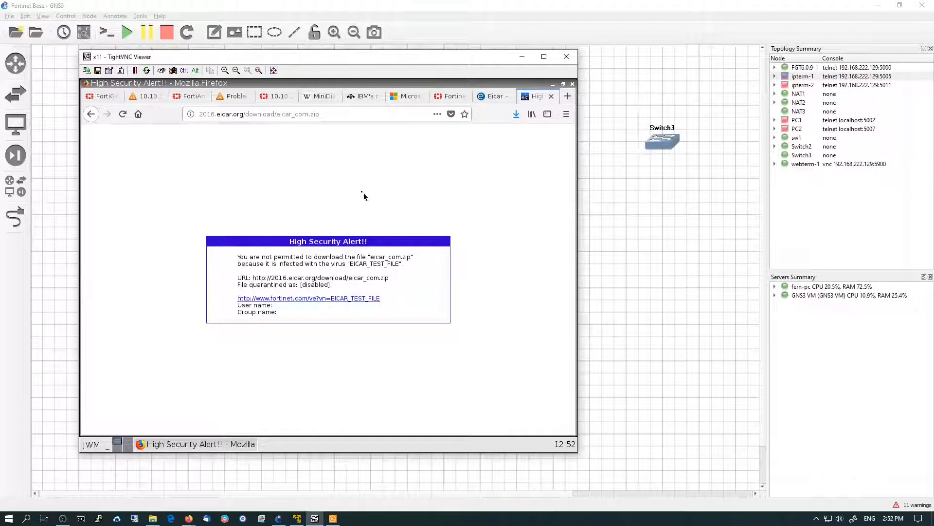
pyautogui.click(91, 114)
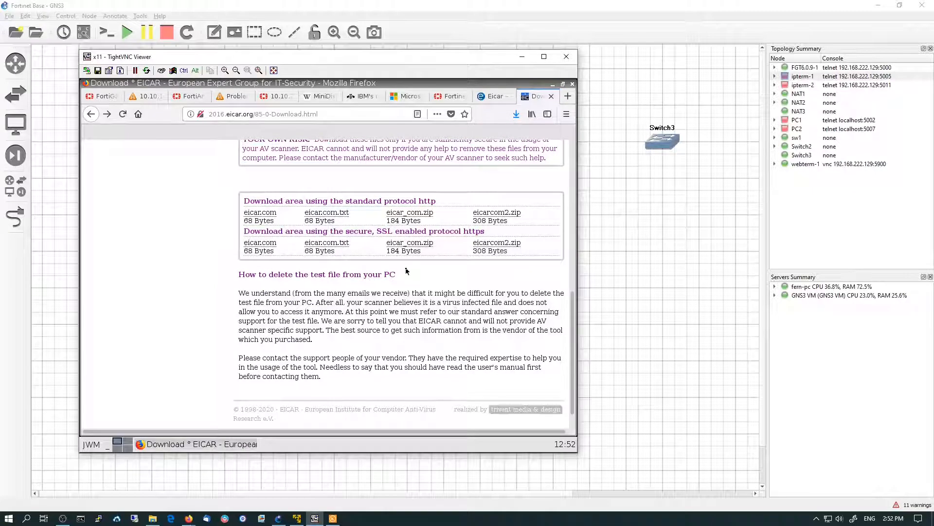
pyautogui.click(418, 243)
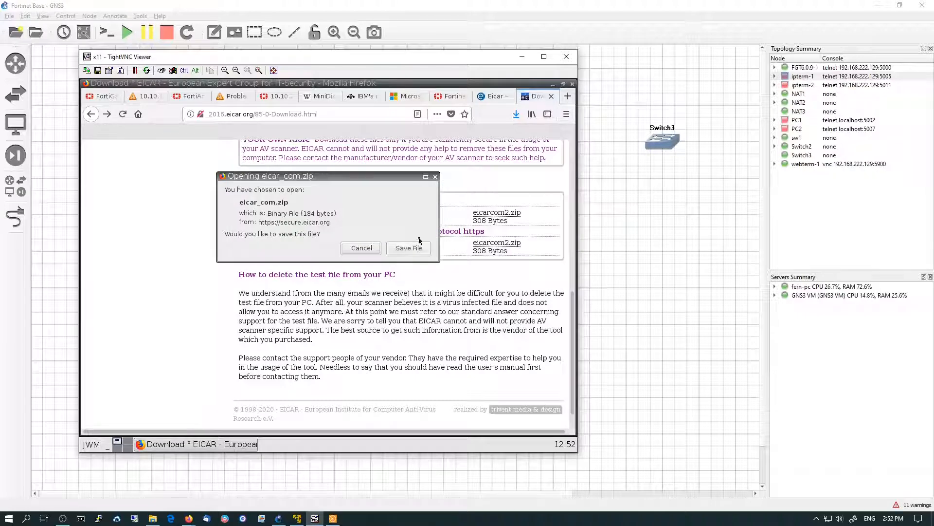
pyautogui.click(360, 248)
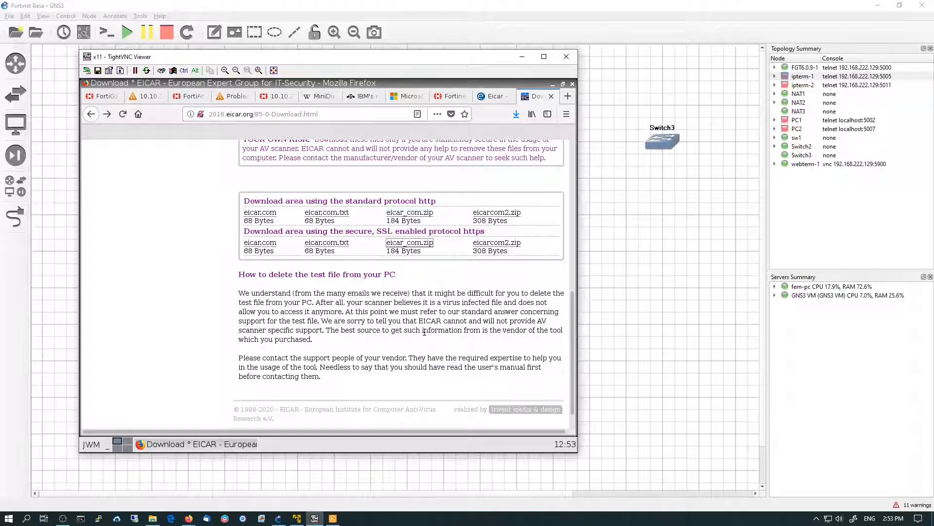
# Return to the FortiGate tab and open the IPv4 Policy list under Policy & Objects
pyautogui.click(107, 99)
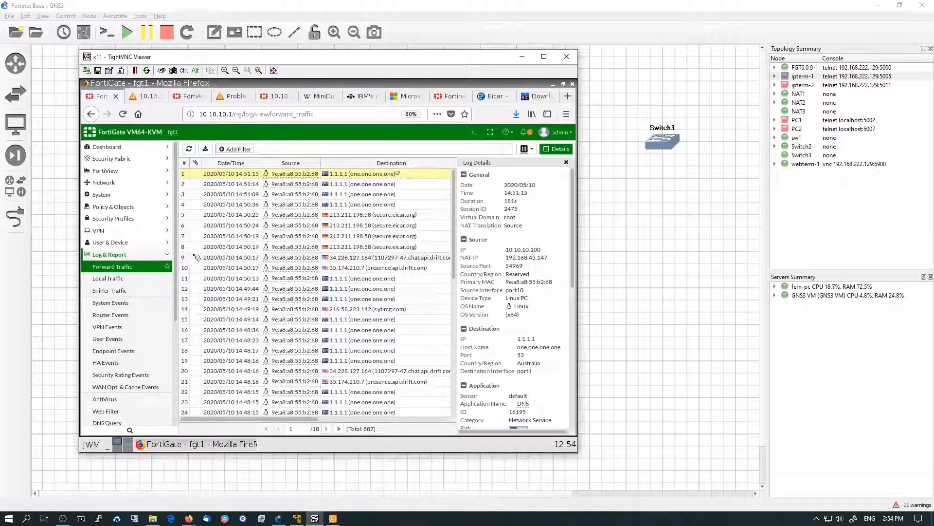
pyautogui.click(117, 209)
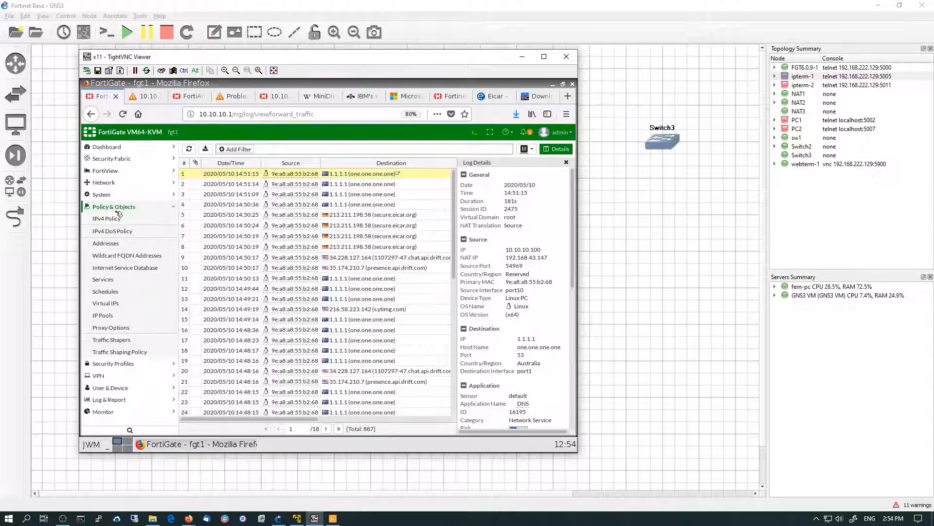
pyautogui.click(112, 218)
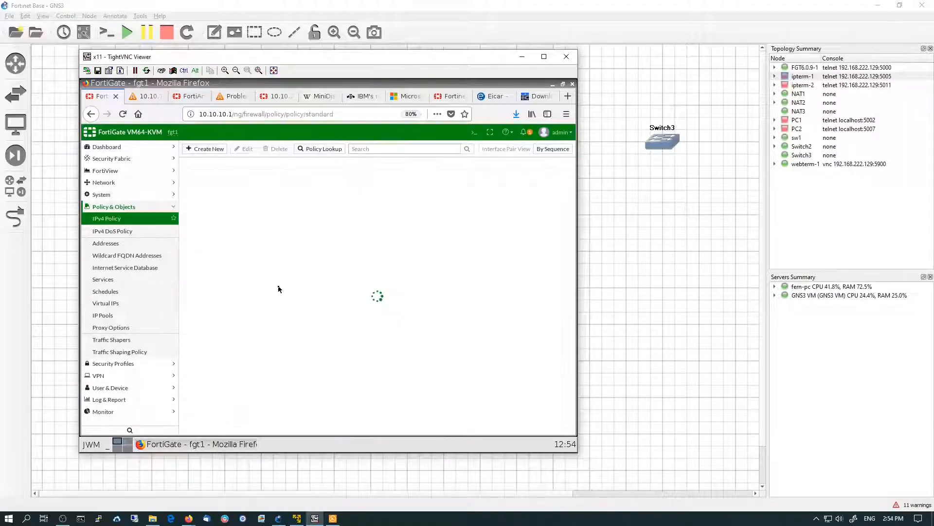